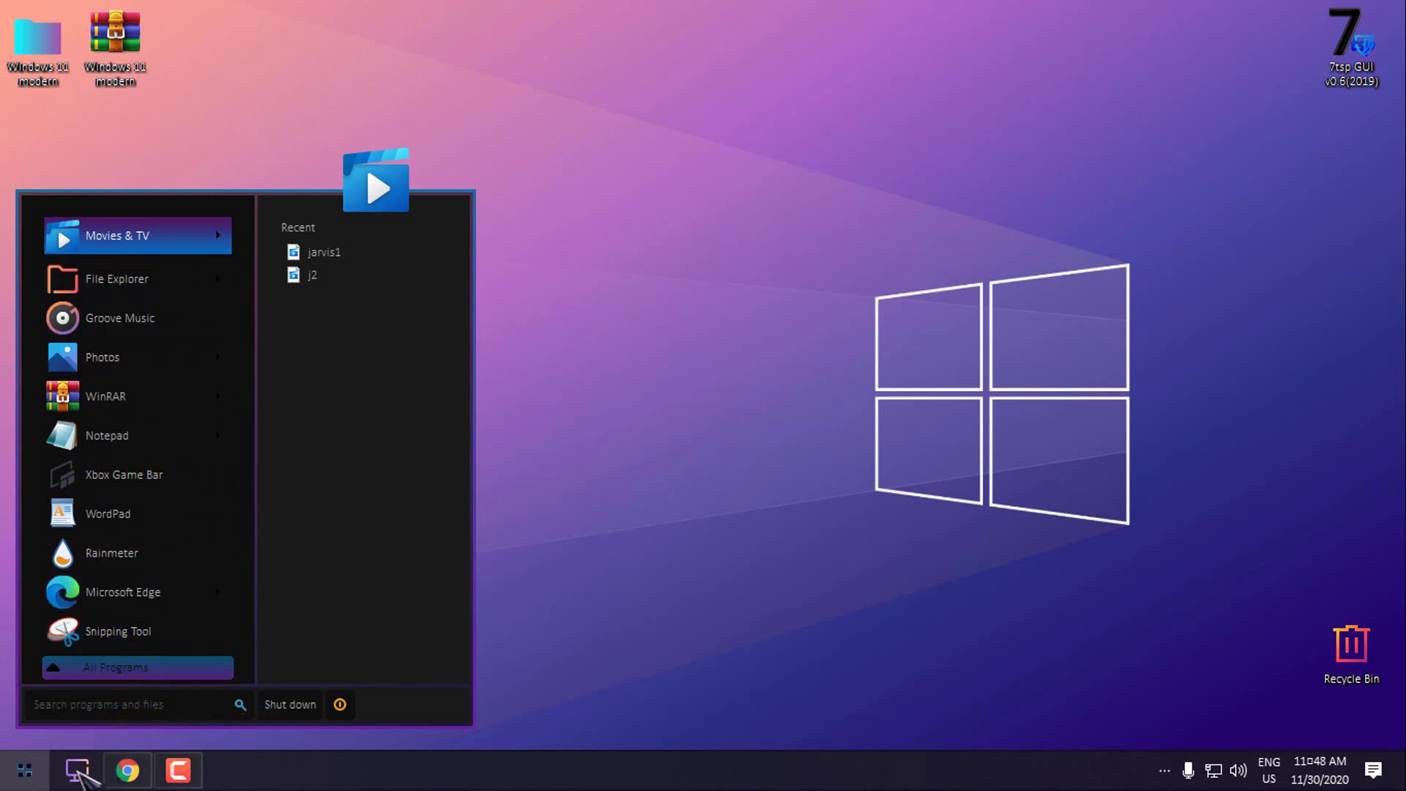
# Step: Close and reopen the StartIsBack Start menu, leaving it open beside the This PC window
pyautogui.click(15, 769)
pyautogui.click(17, 770)
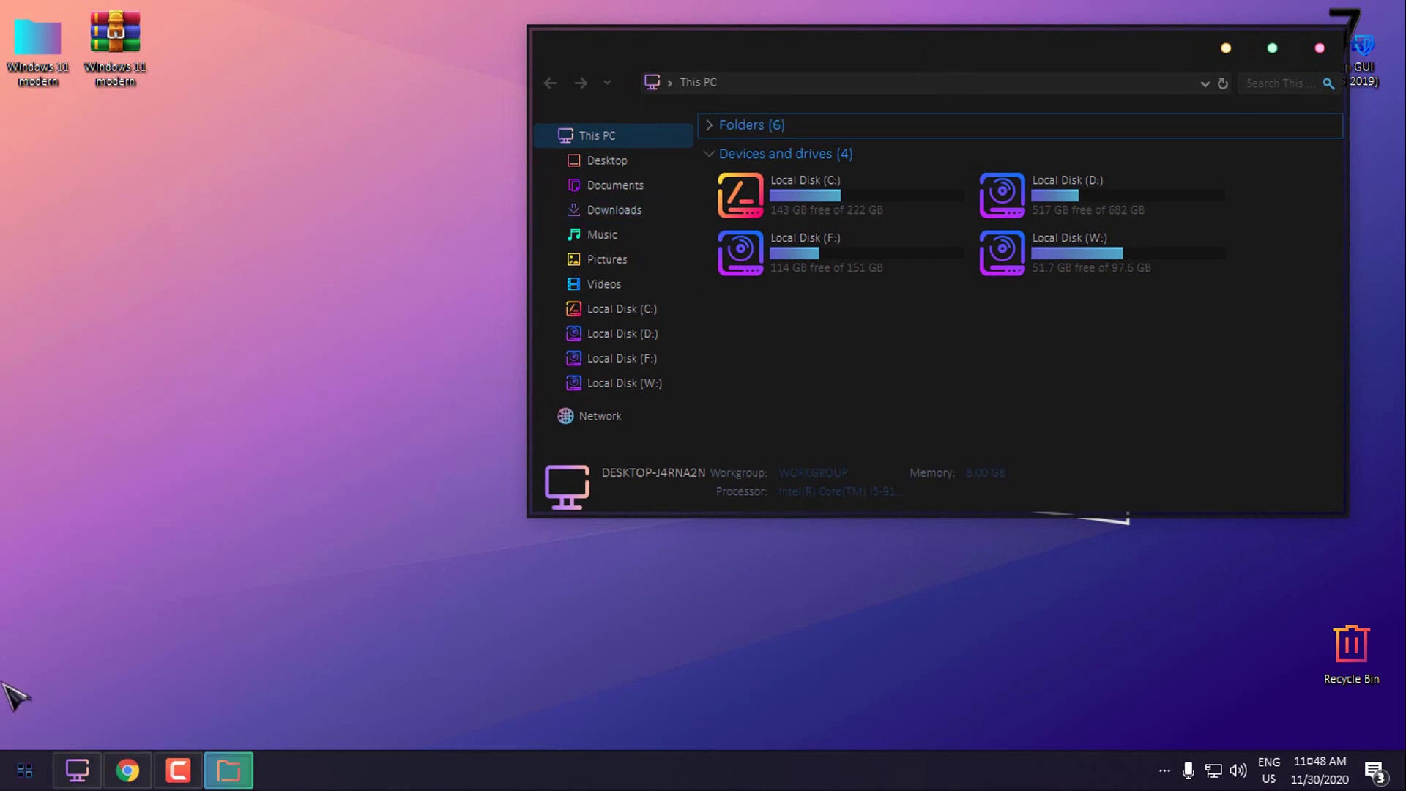
pyautogui.click(22, 770)
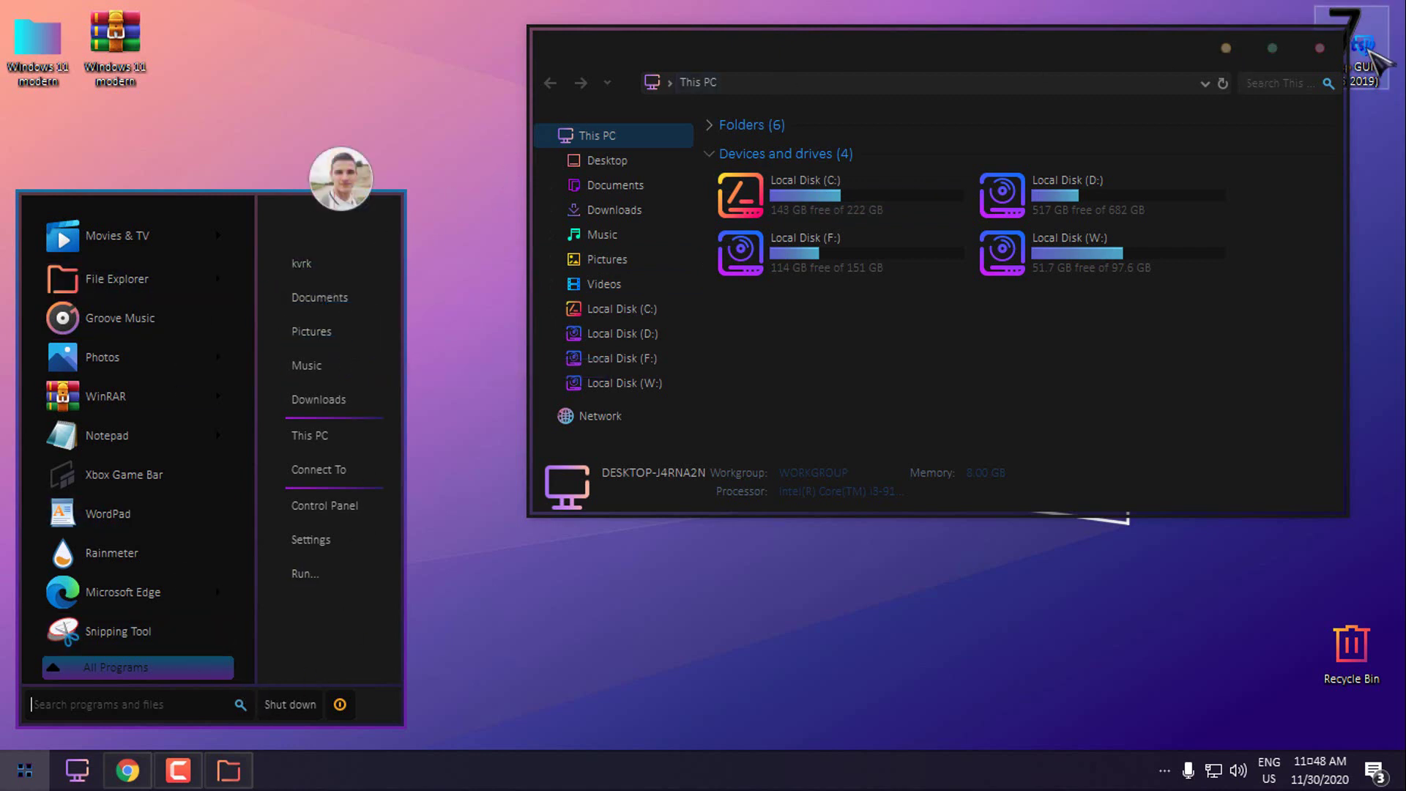
# Step: Close the Explorer window and cycle the desktop background until the grey wallpaper shows
pyautogui.click(1322, 48)
pyautogui.rightClick(609, 189)
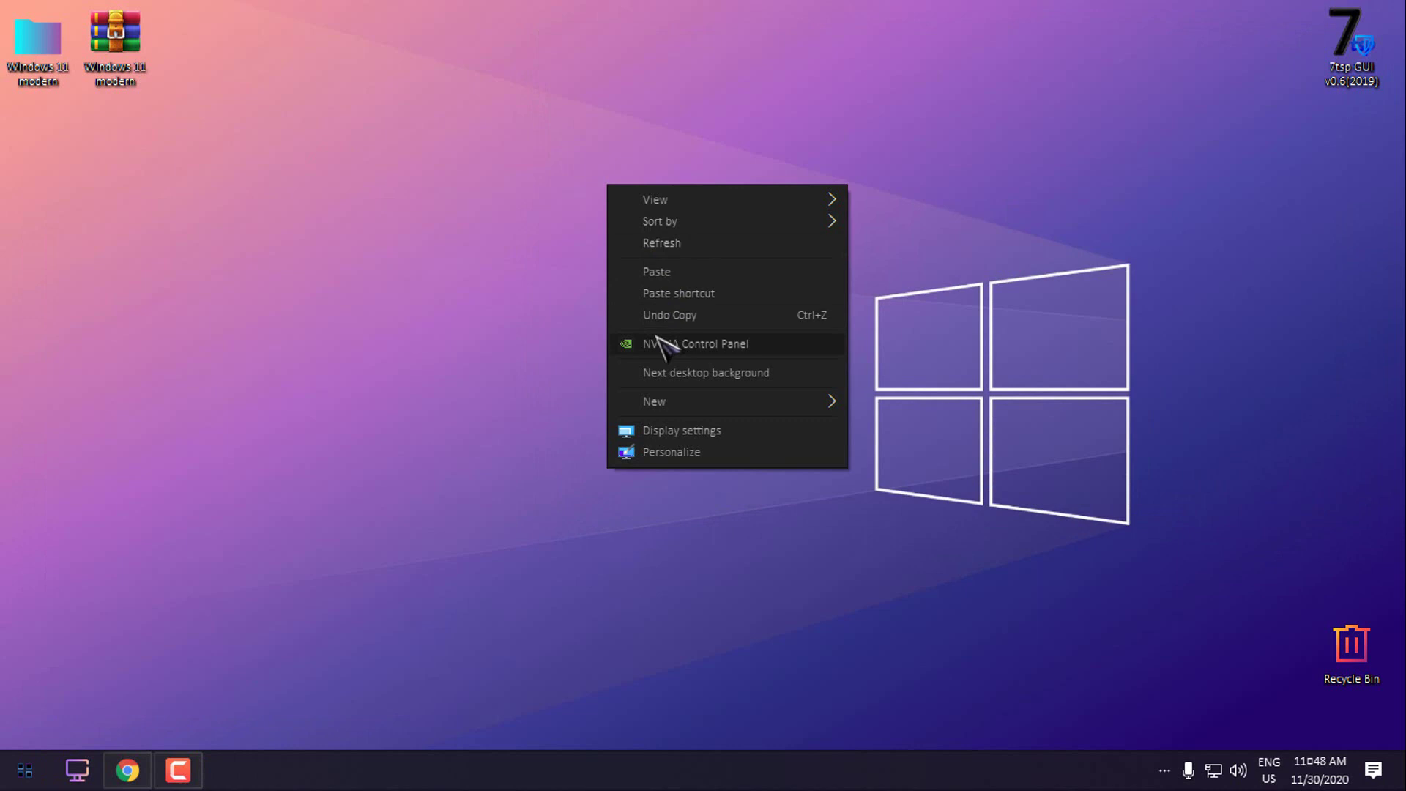
pyautogui.click(645, 370)
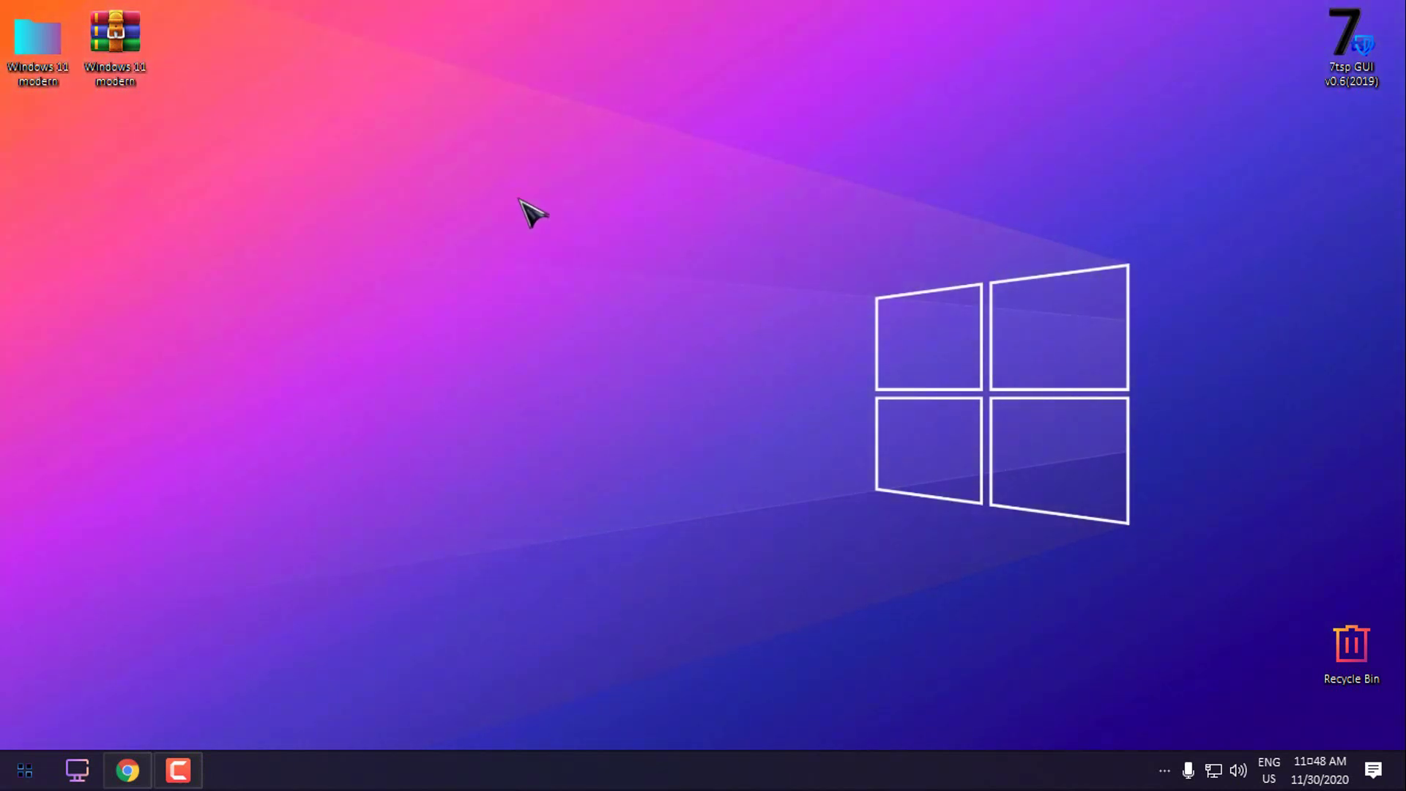
pyautogui.press('super')
pyautogui.rightClick(678, 214)
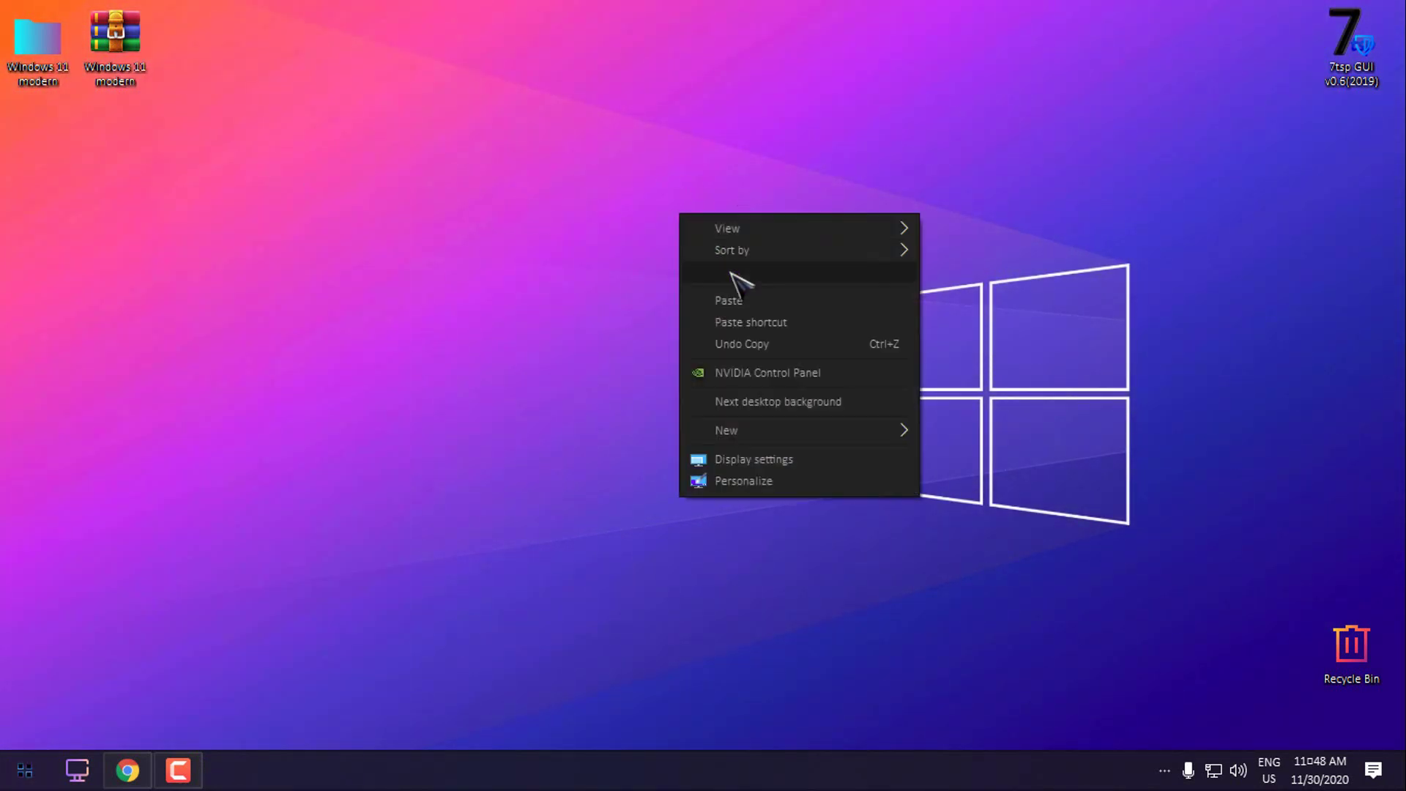
pyautogui.click(732, 400)
pyautogui.rightClick(424, 159)
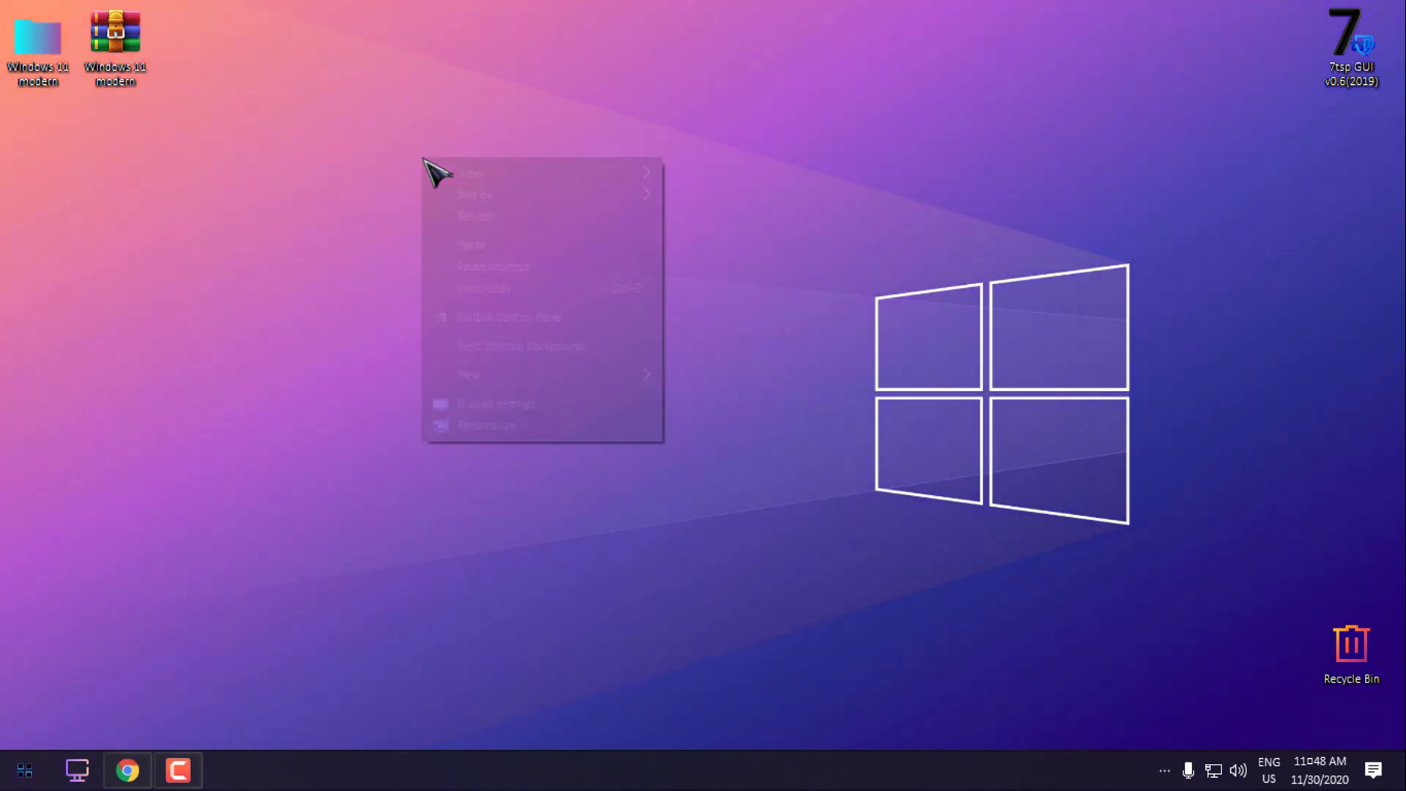
pyautogui.click(473, 347)
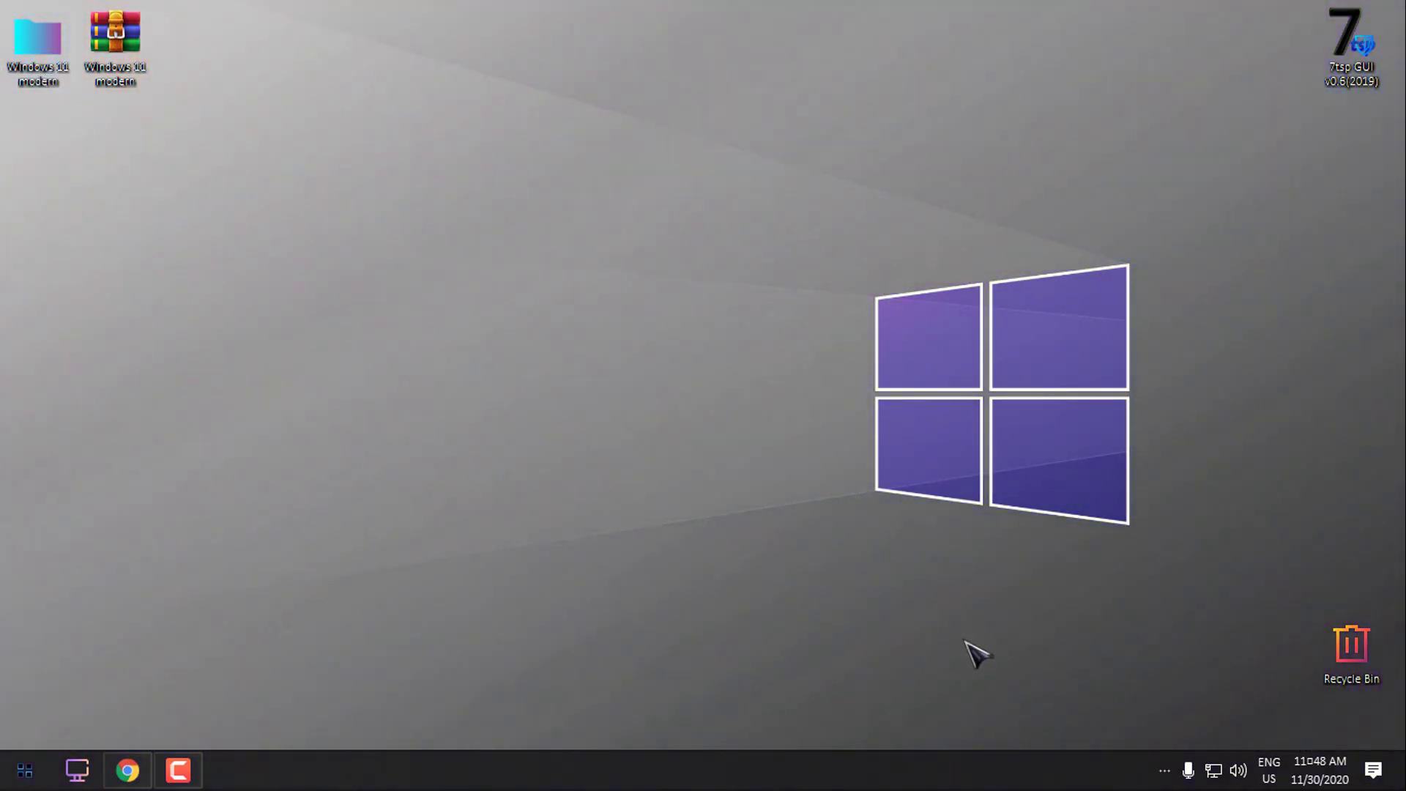
# Step: Run System Transparency.exe from Windows 11 modern > extras > System Transparency
pyautogui.doubleClick(44, 73)
pyautogui.doubleClick(744, 149)
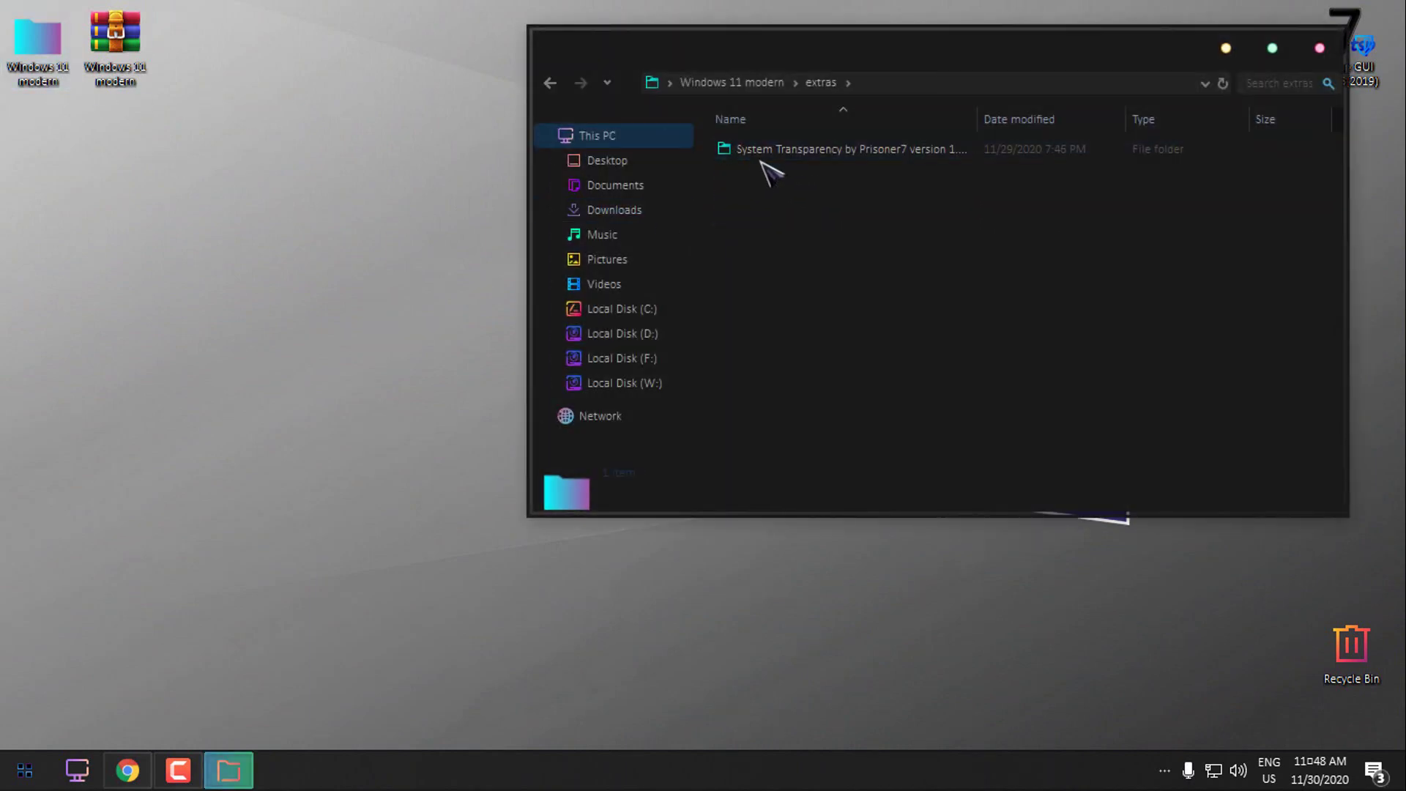
pyautogui.doubleClick(764, 152)
pyautogui.doubleClick(764, 152)
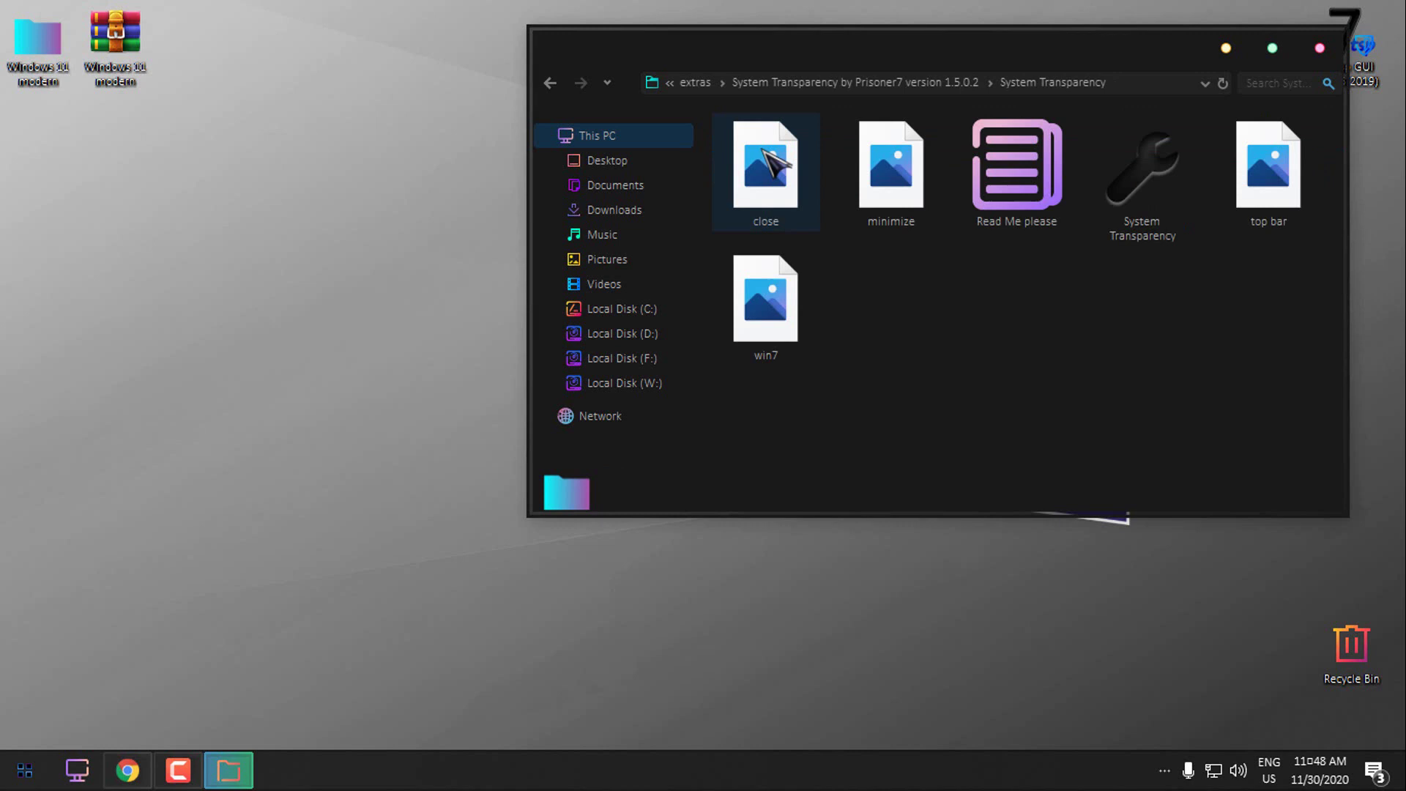
pyautogui.doubleClick(1139, 221)
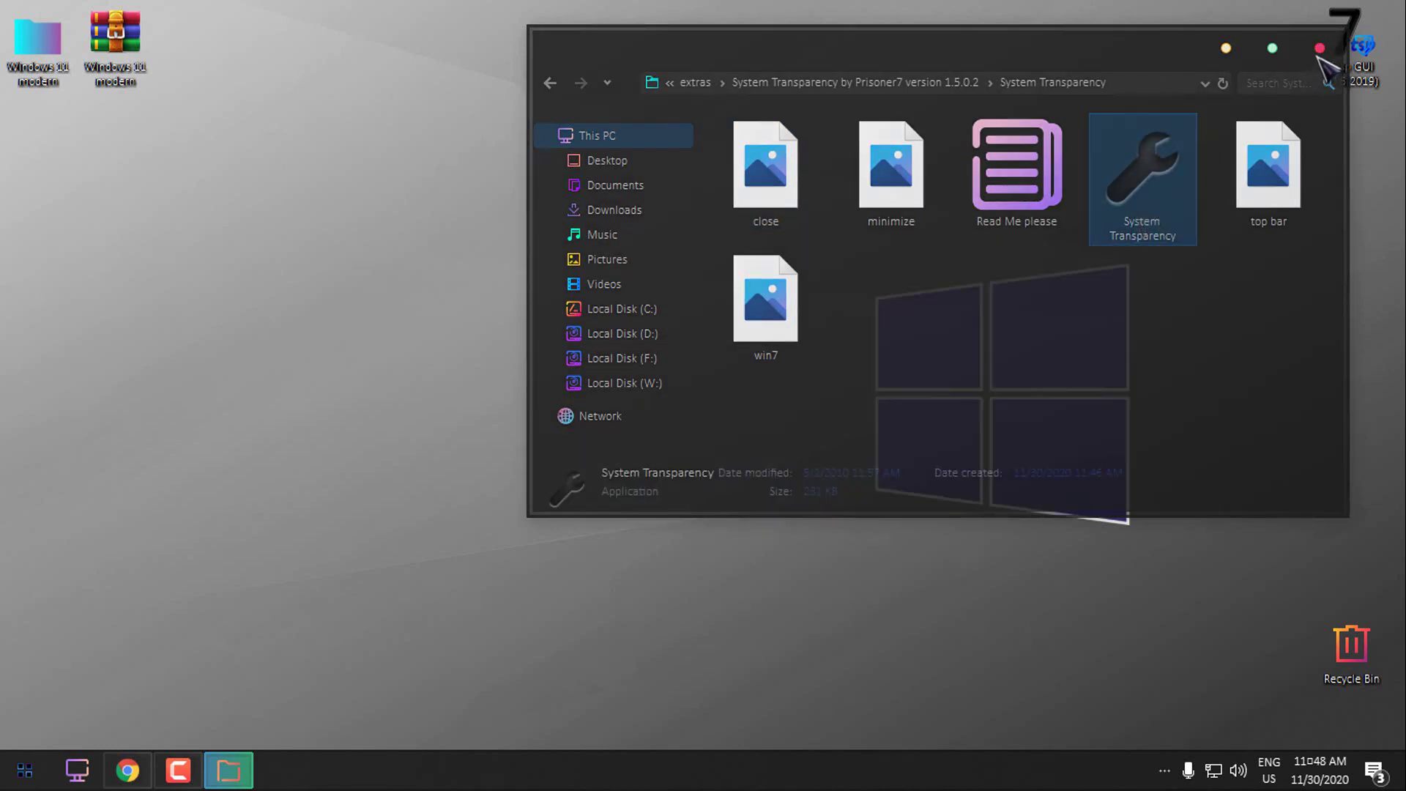
# Step: Close the translucent window and reopen This PC, restoring it from full screen
pyautogui.click(1320, 53)
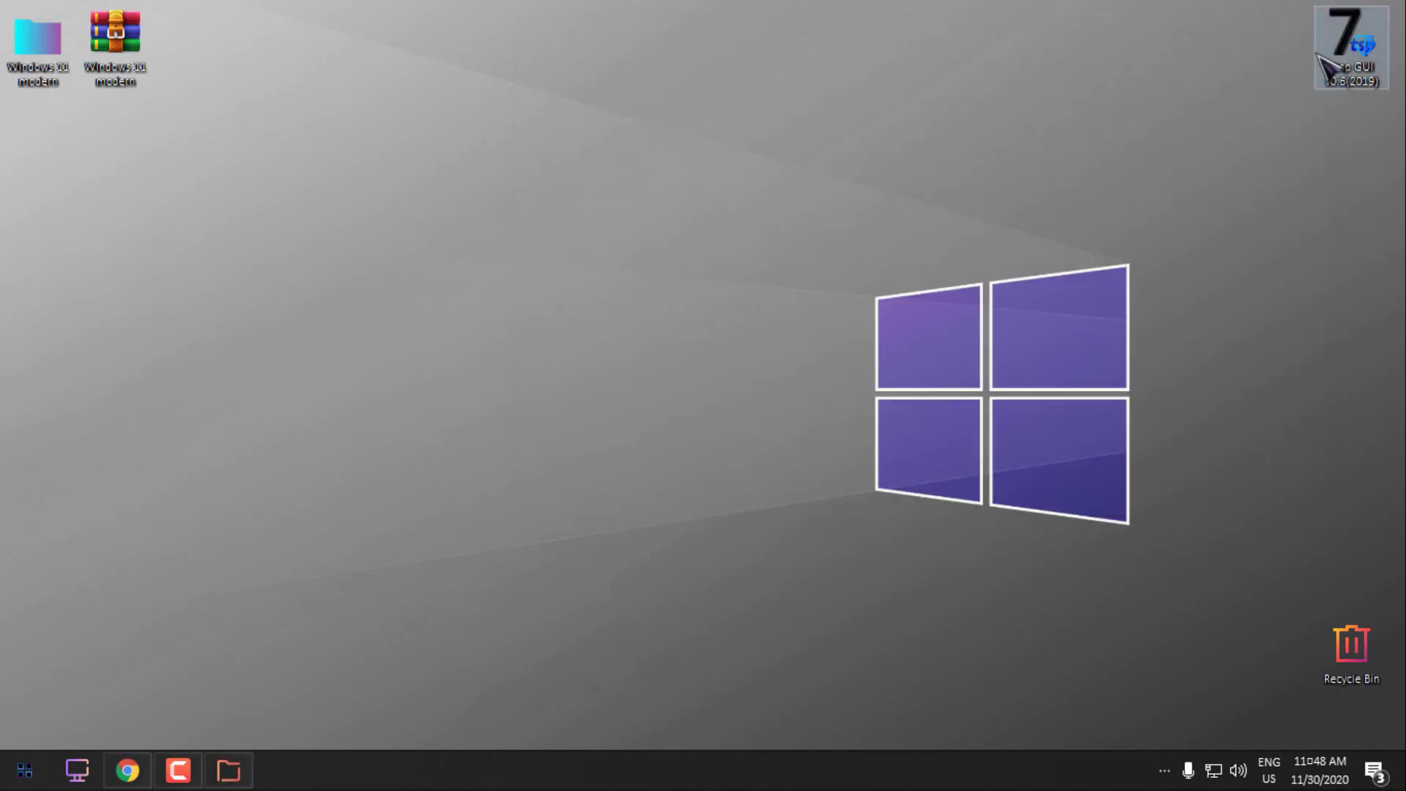
pyautogui.click(77, 770)
pyautogui.click(1271, 48)
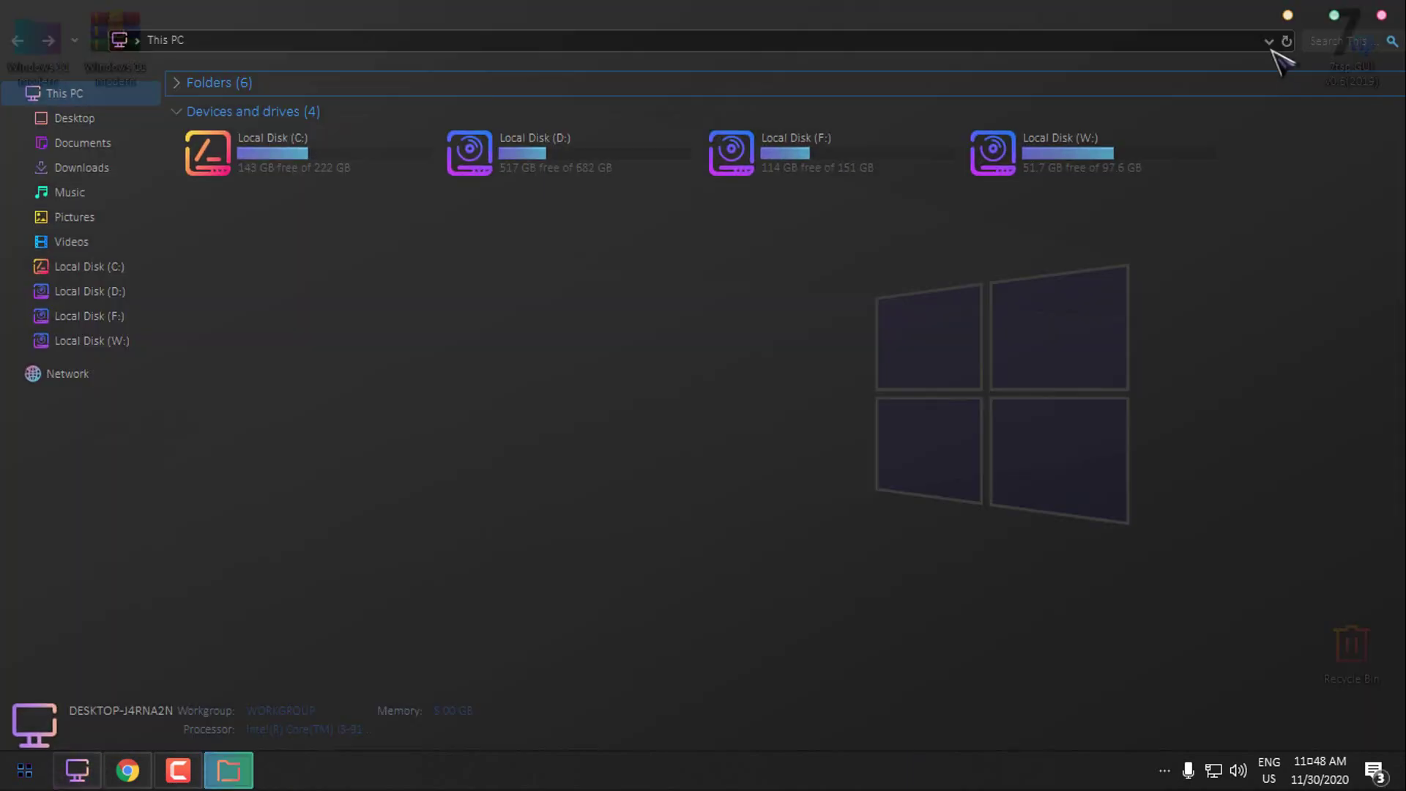
pyautogui.moveTo(644, 18); pyautogui.dragTo(779, 109)
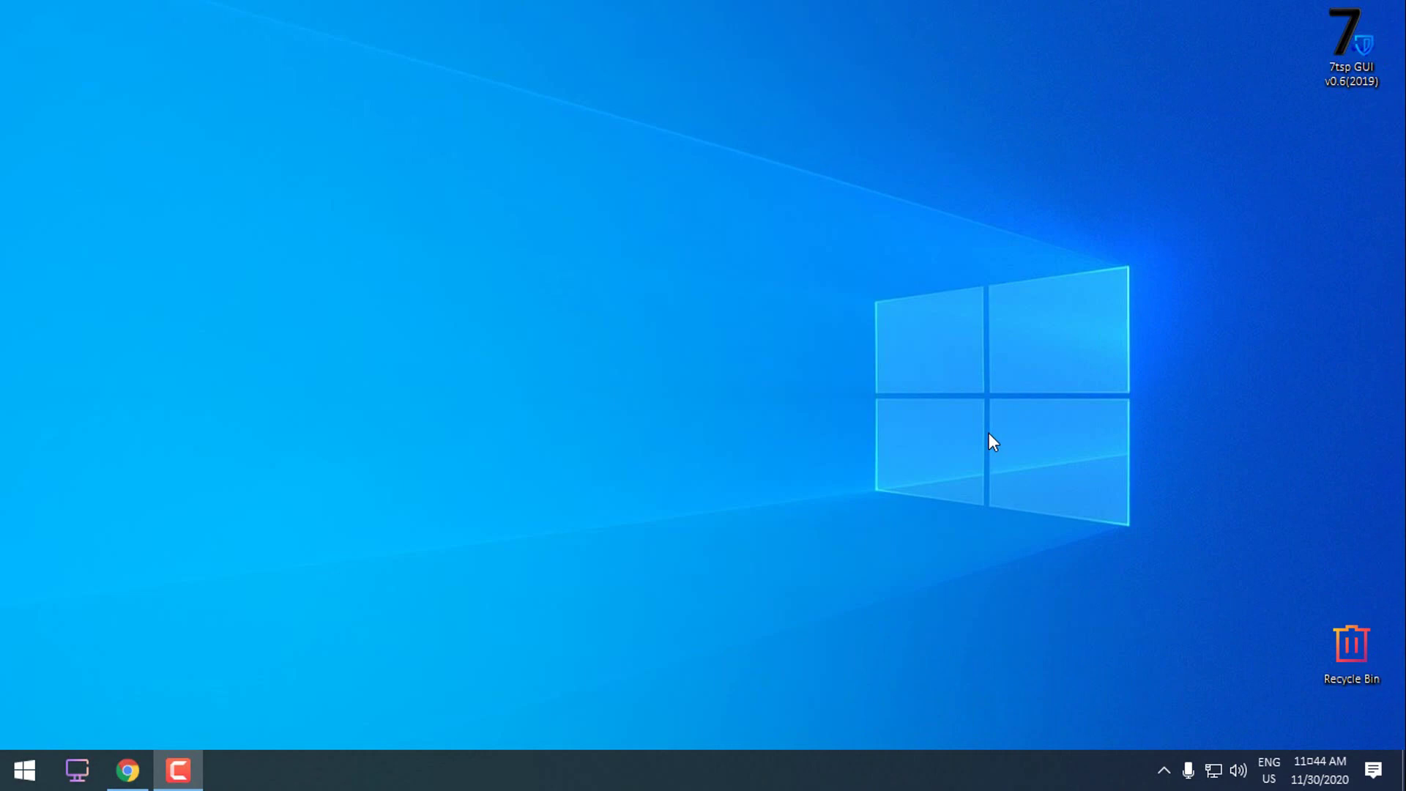
# Step: View the cakeOS DeviantArt preview image full size twice, then switch to the YouTube videos tab
pyautogui.click(126, 771)
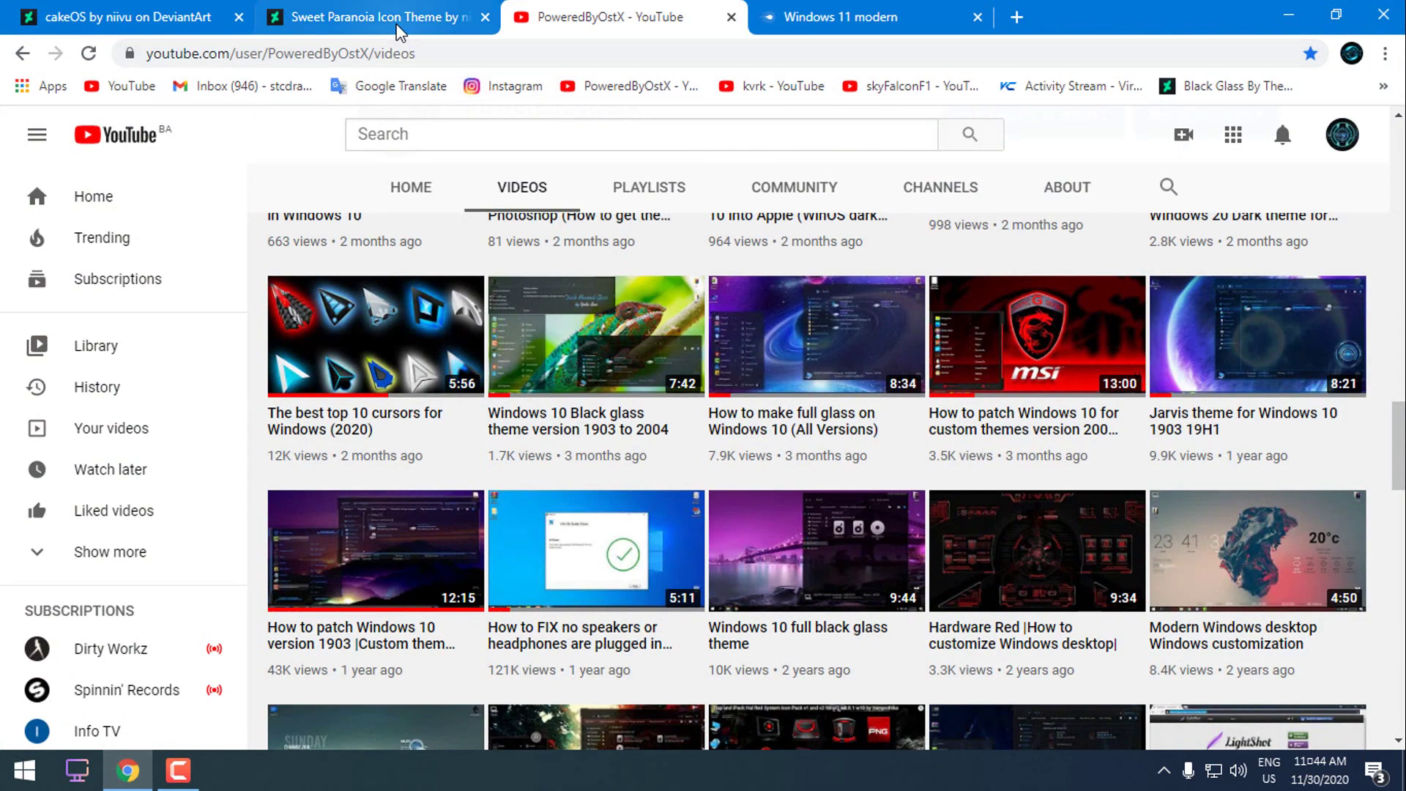
pyautogui.click(117, 16)
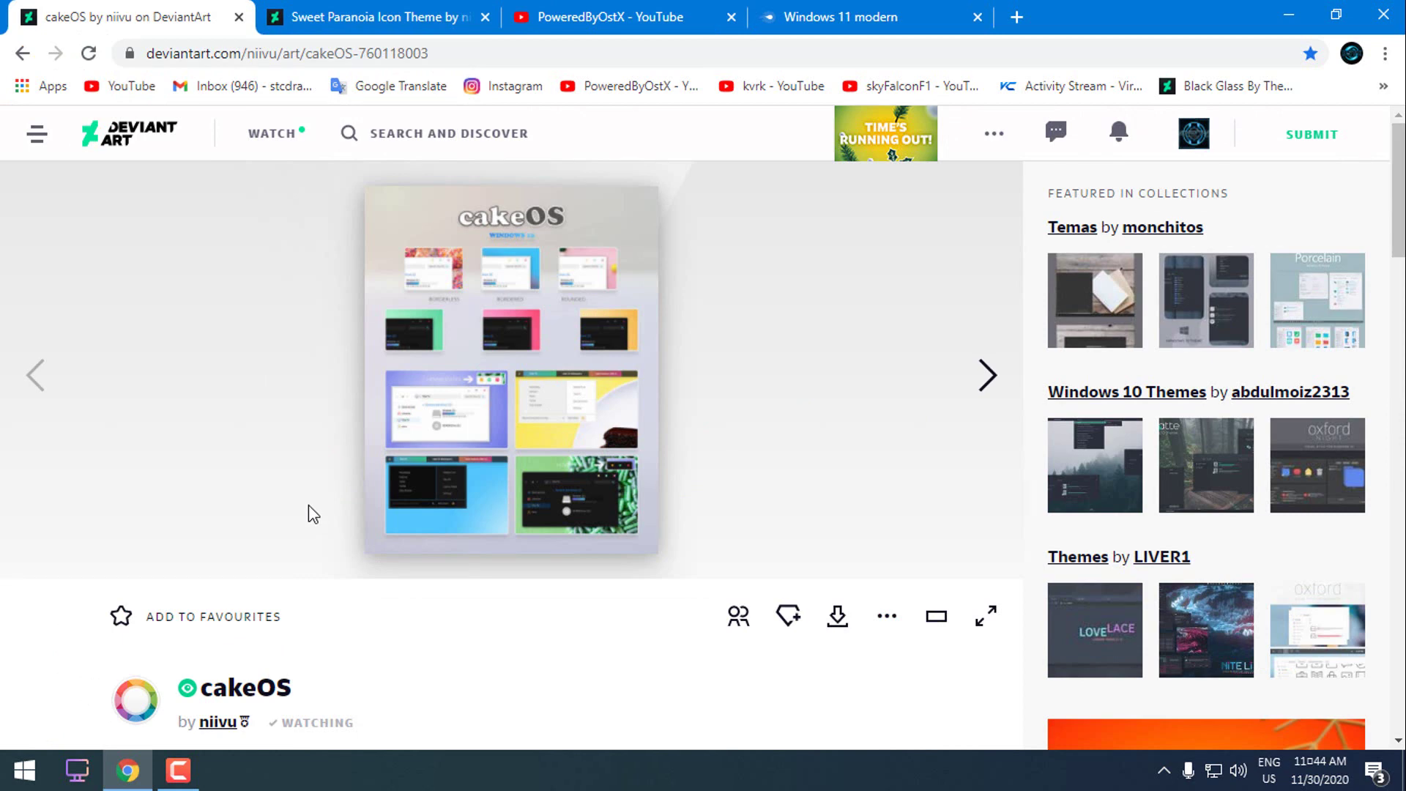
pyautogui.click(562, 368)
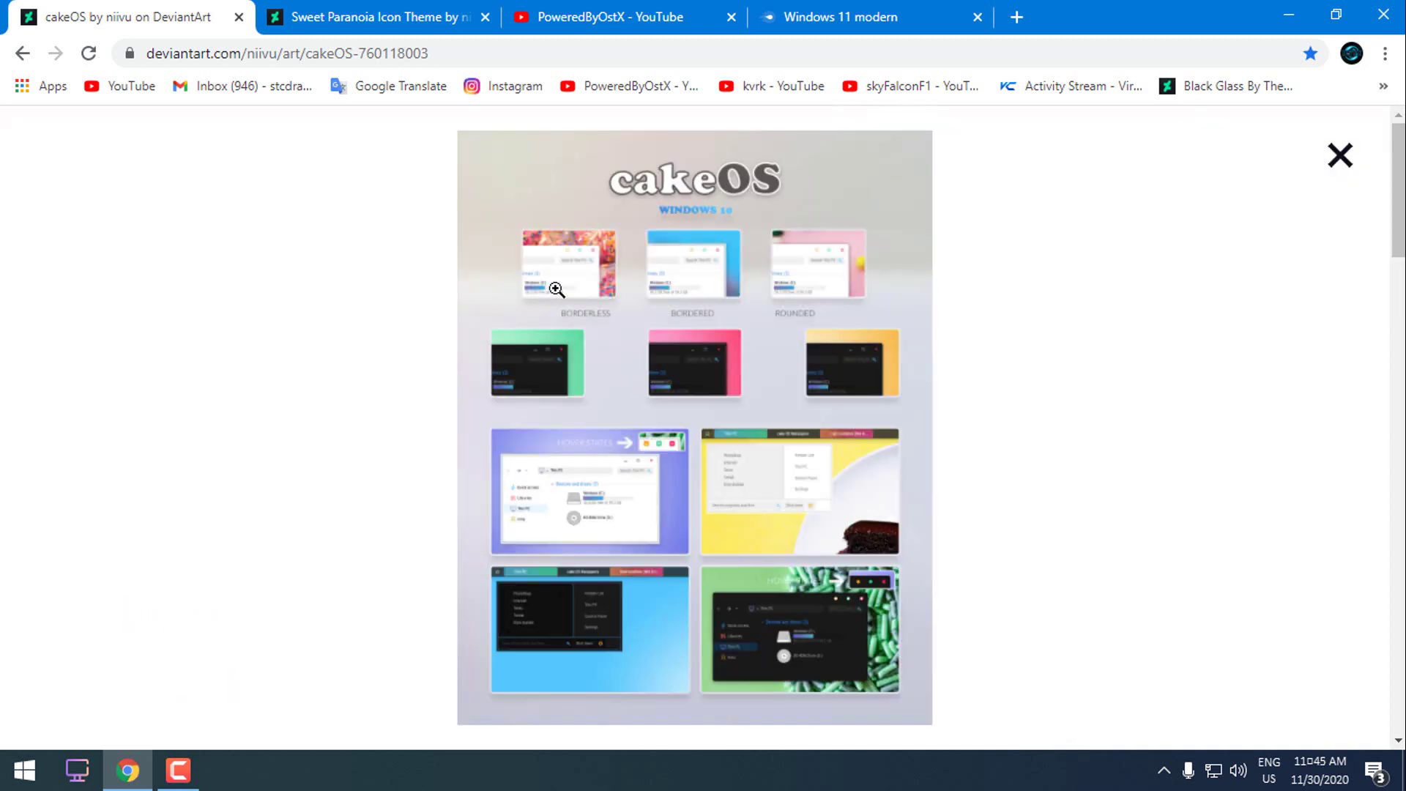
pyautogui.click(1339, 160)
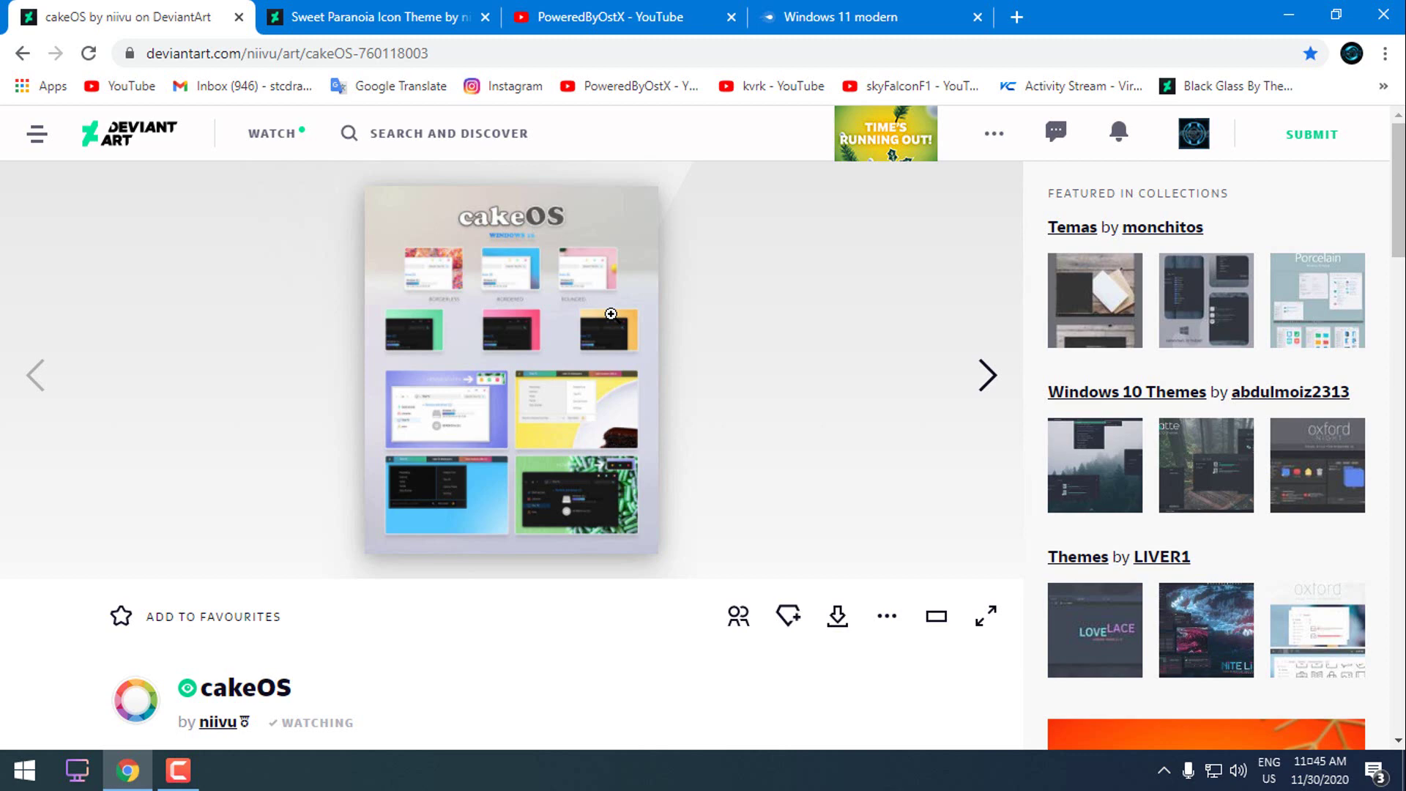
pyautogui.click(516, 324)
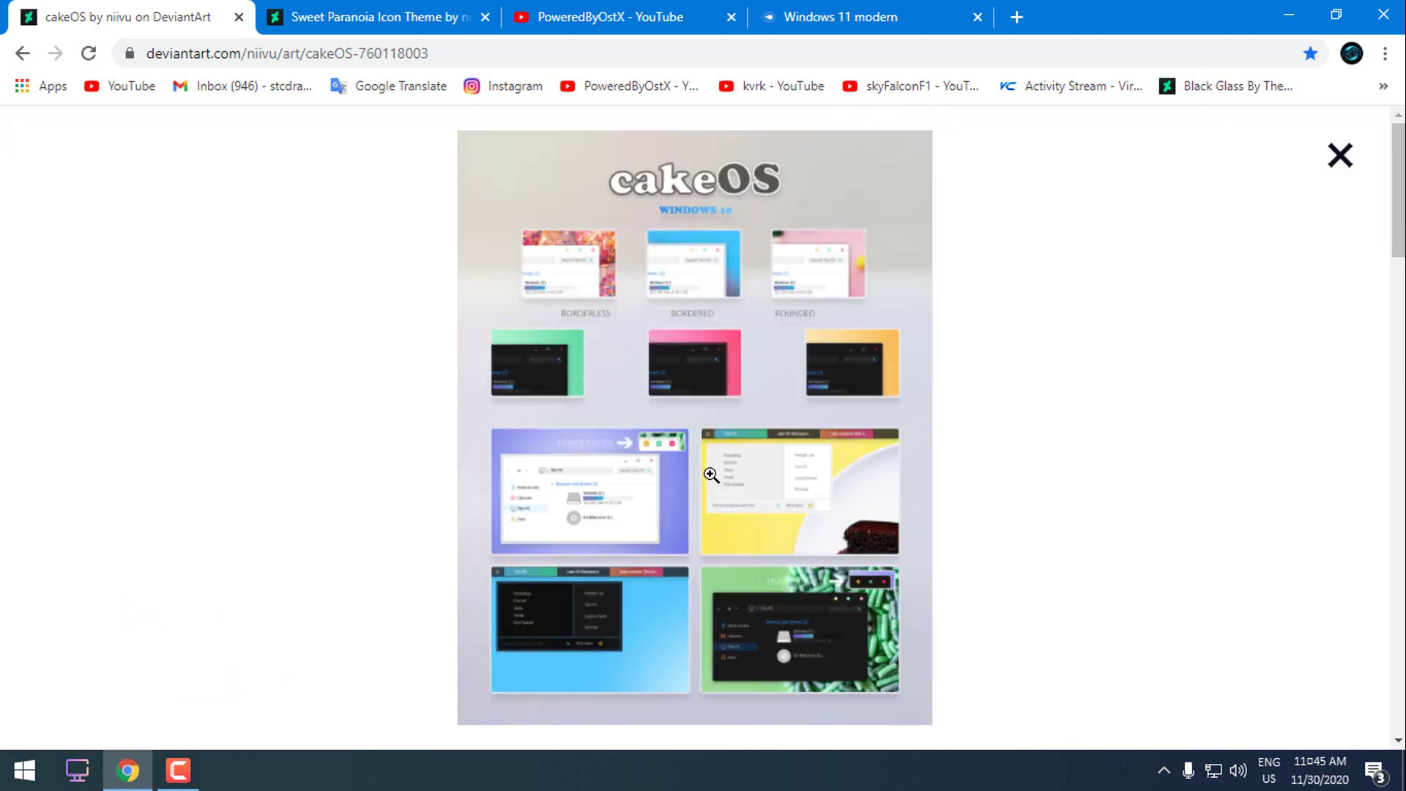
pyautogui.click(1337, 160)
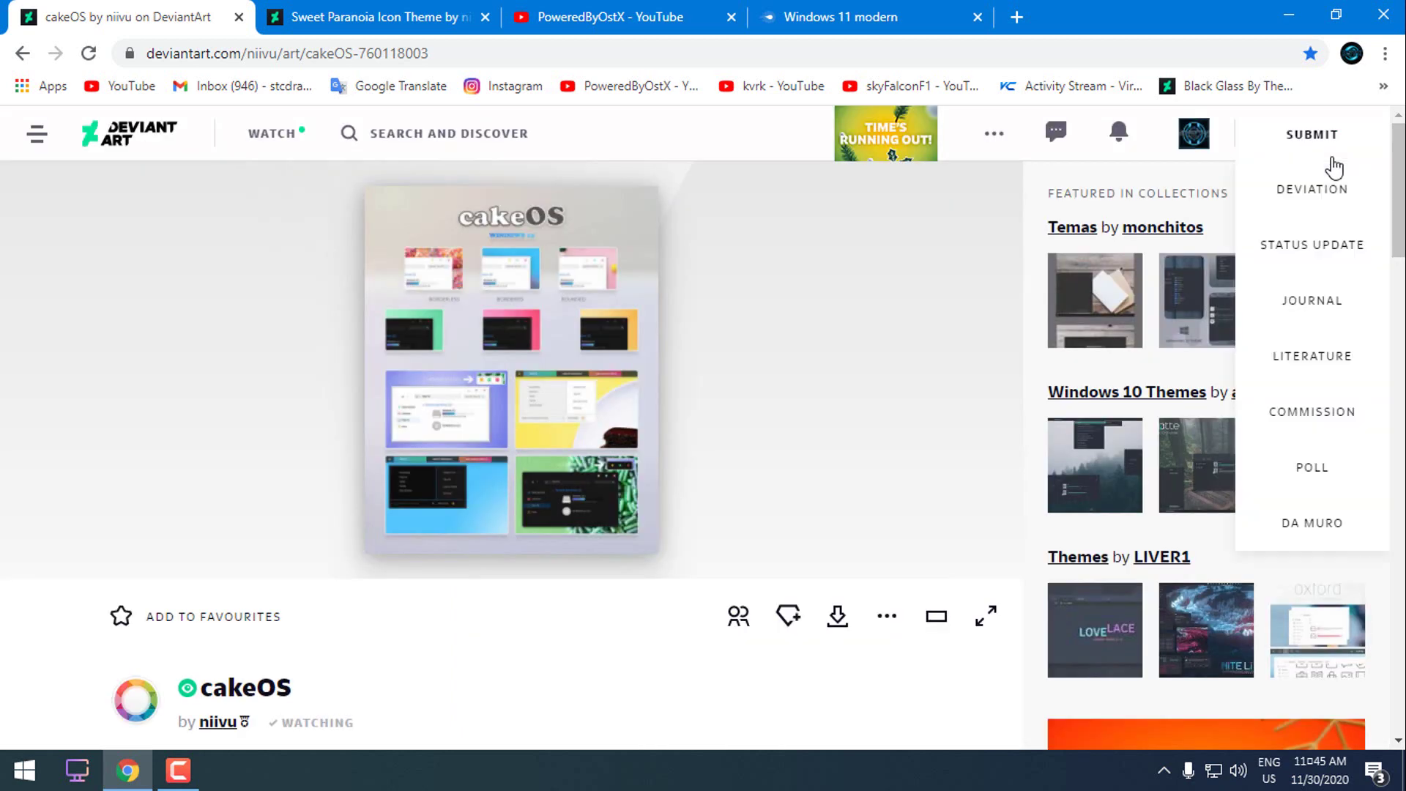
pyautogui.scroll(-5, 498, 409)
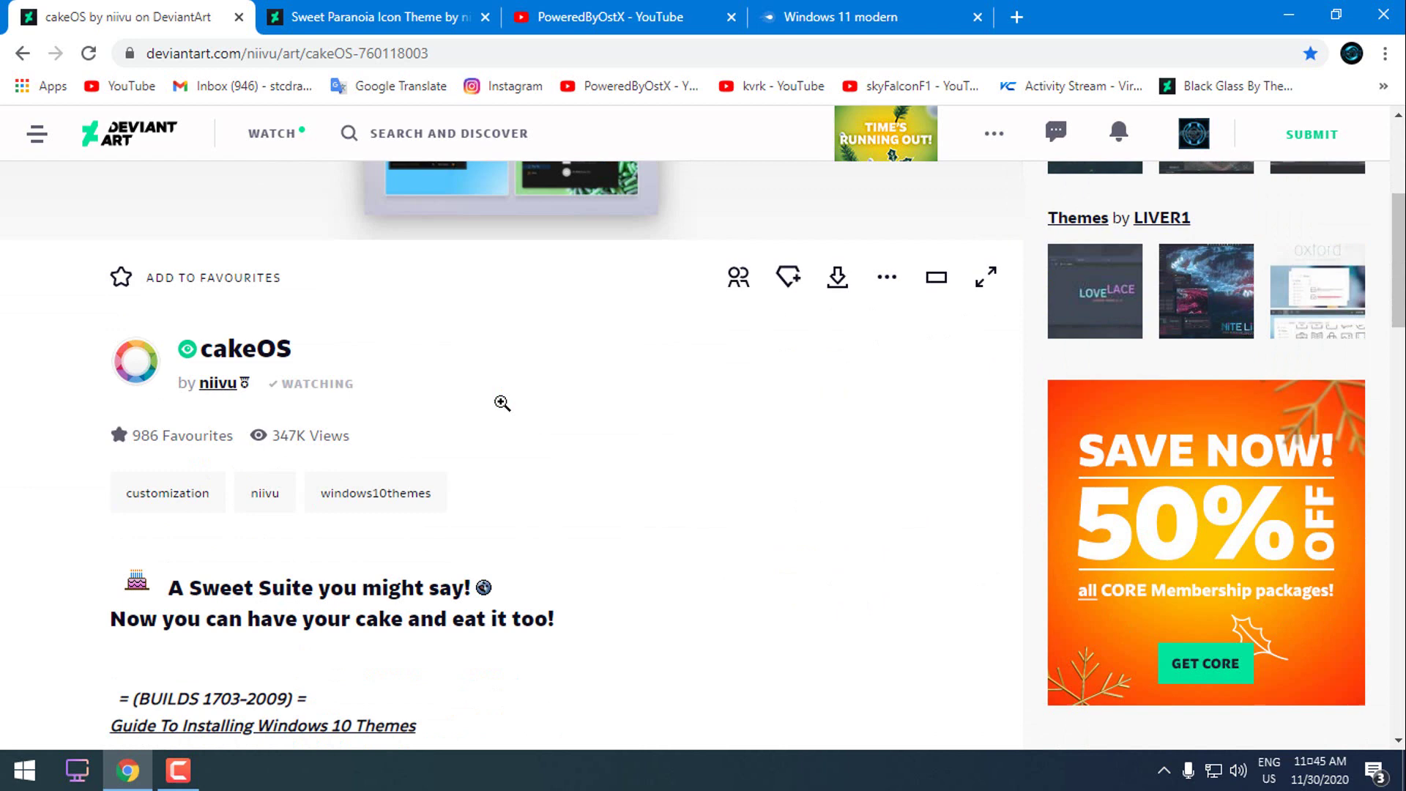
pyautogui.scroll(5, 502, 402)
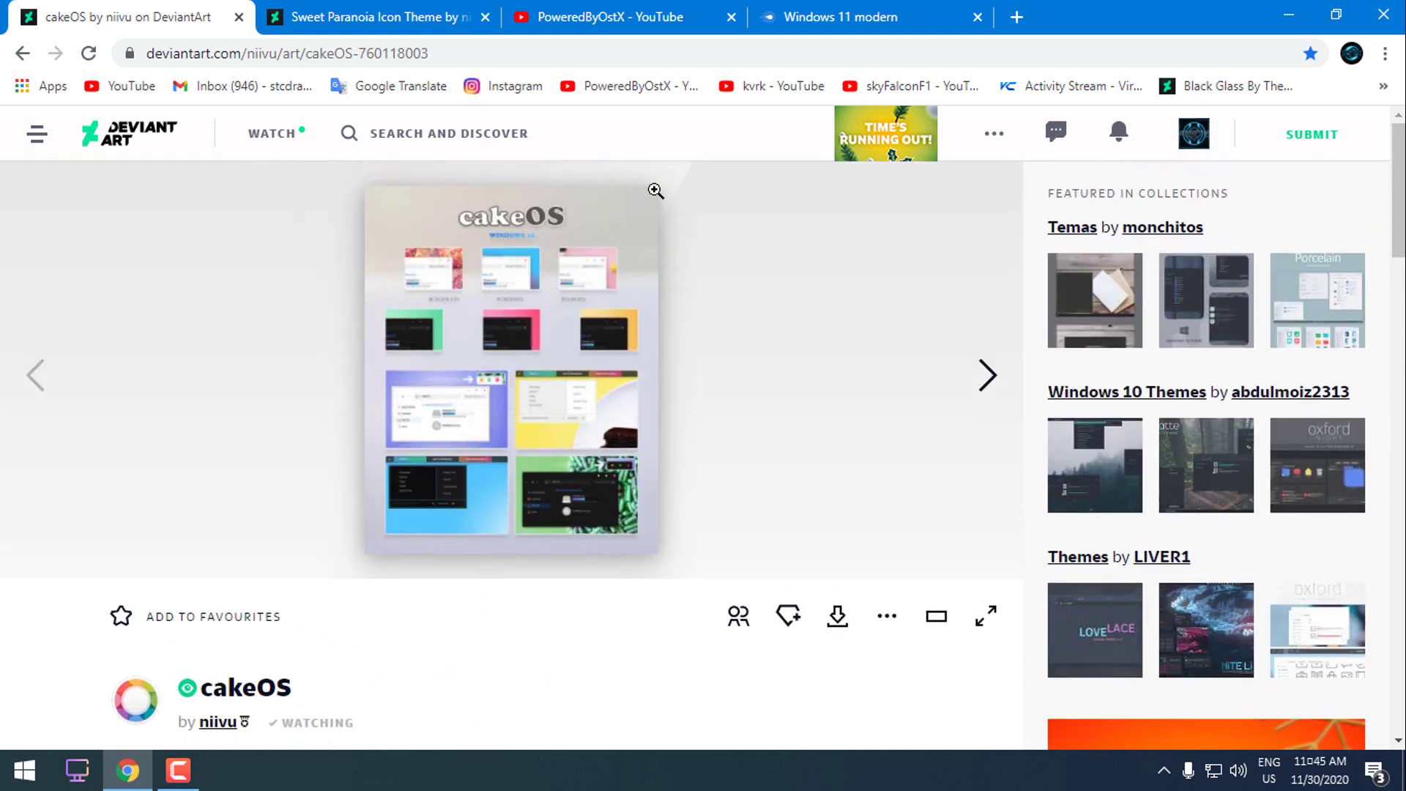
pyautogui.click(605, 20)
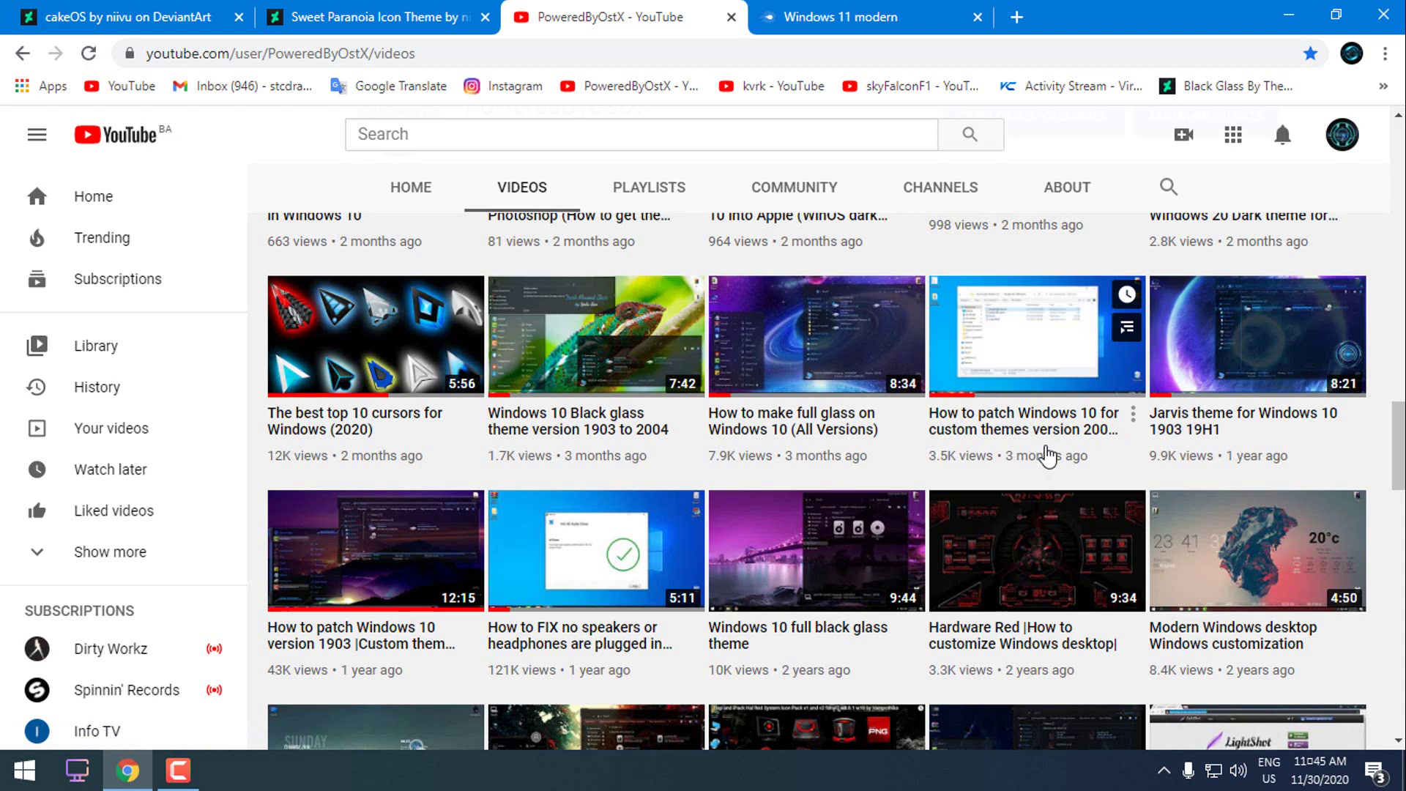
# Step: Download Windows 11 modern.rar from the MediaFire tab and close the popup ad
pyautogui.click(868, 19)
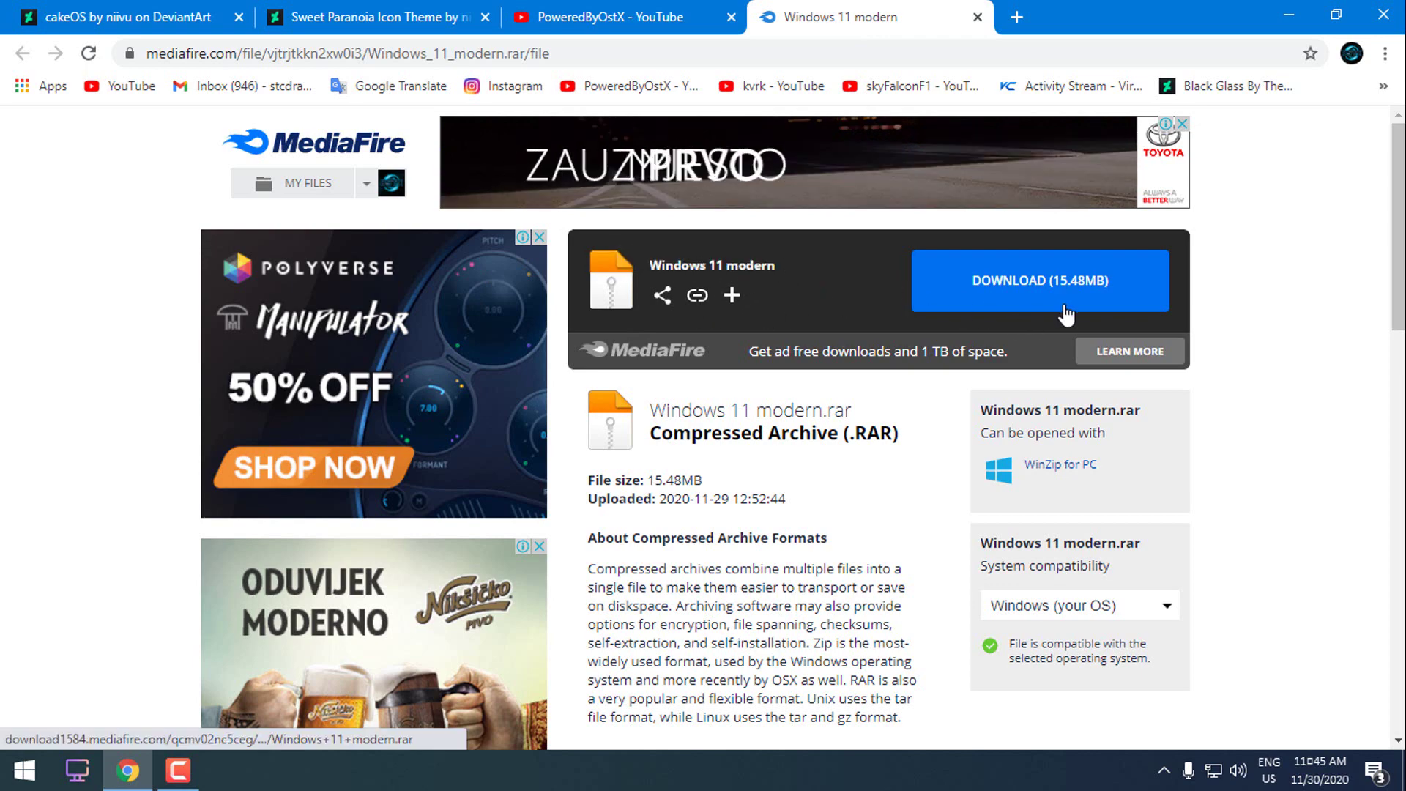
pyautogui.click(1099, 282)
pyautogui.click(1219, 16)
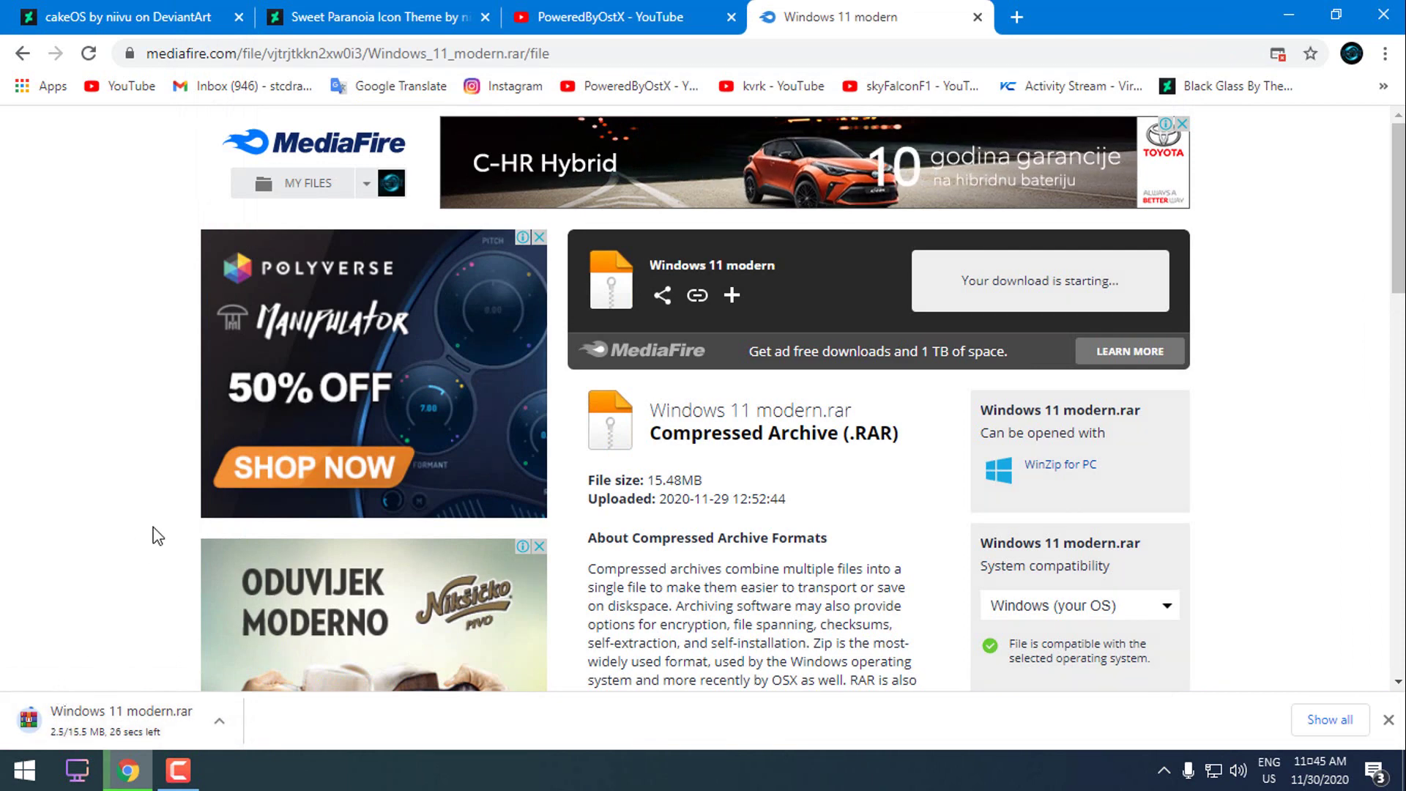
# Step: Minimize Chrome and open This PC in File Explorer
pyautogui.click(1163, 770)
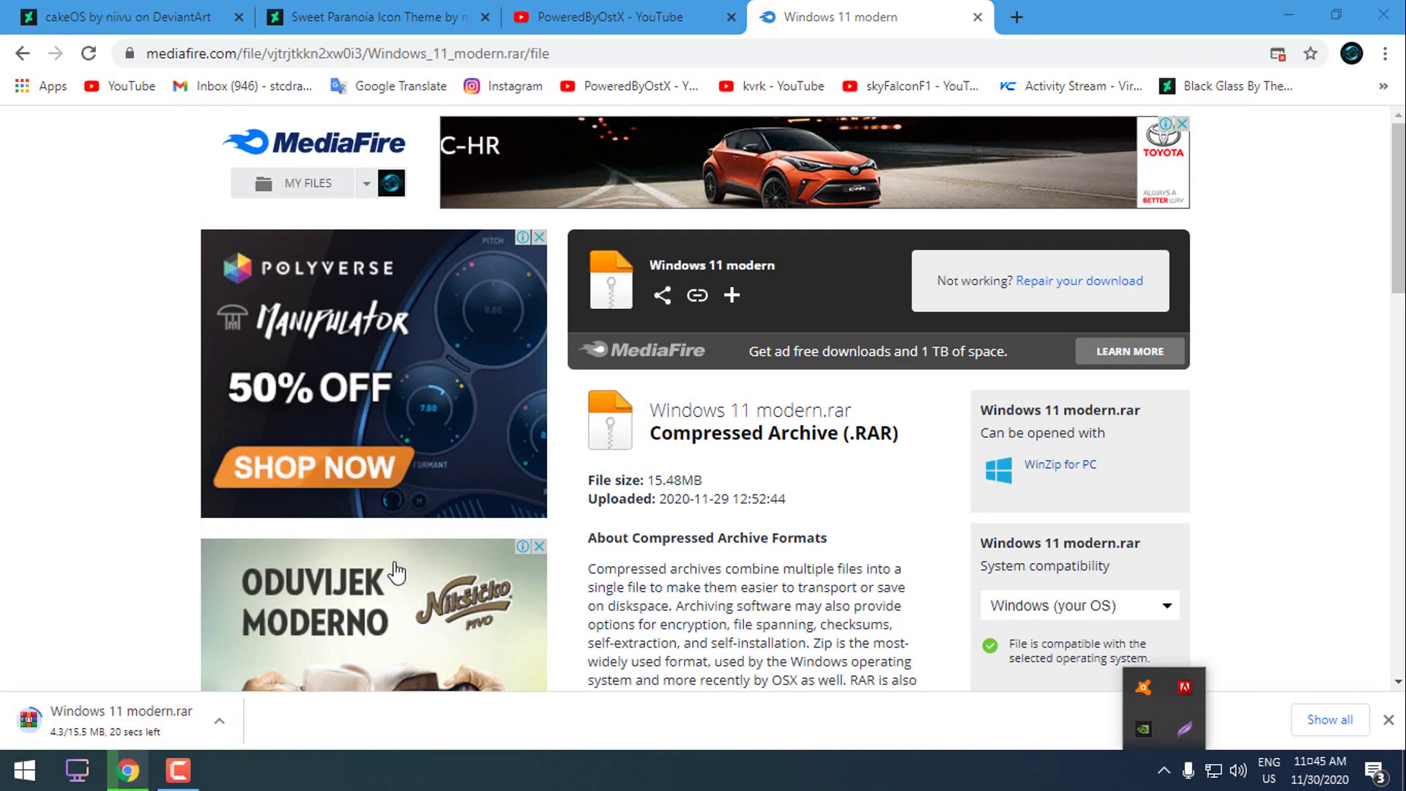
pyautogui.click(63, 439)
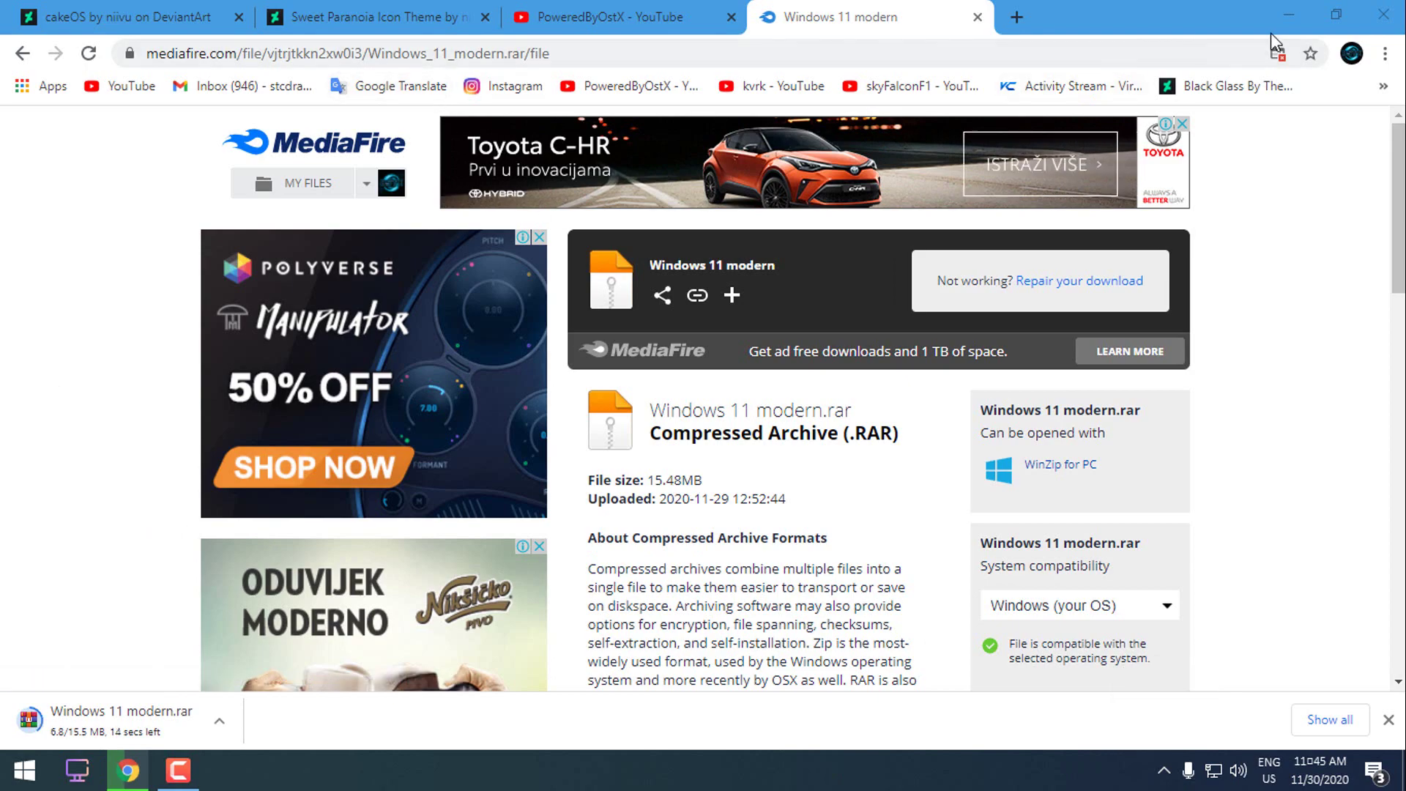
pyautogui.click(1290, 14)
pyautogui.click(64, 777)
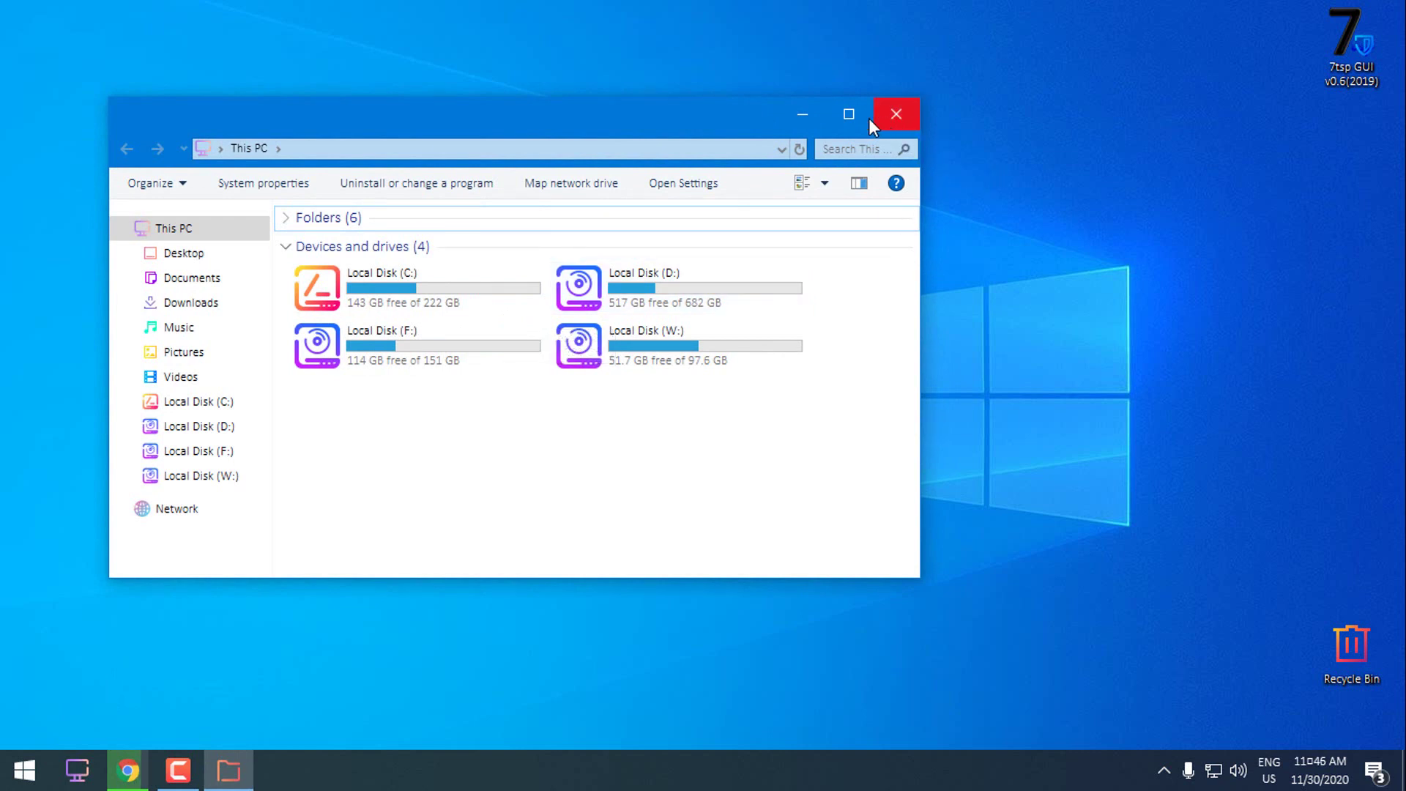
# Step: Select drives F: and W:, close This PC, and return to the Sweet Paranoia tab in Chrome
pyautogui.moveTo(390, 397); pyautogui.dragTo(638, 446)
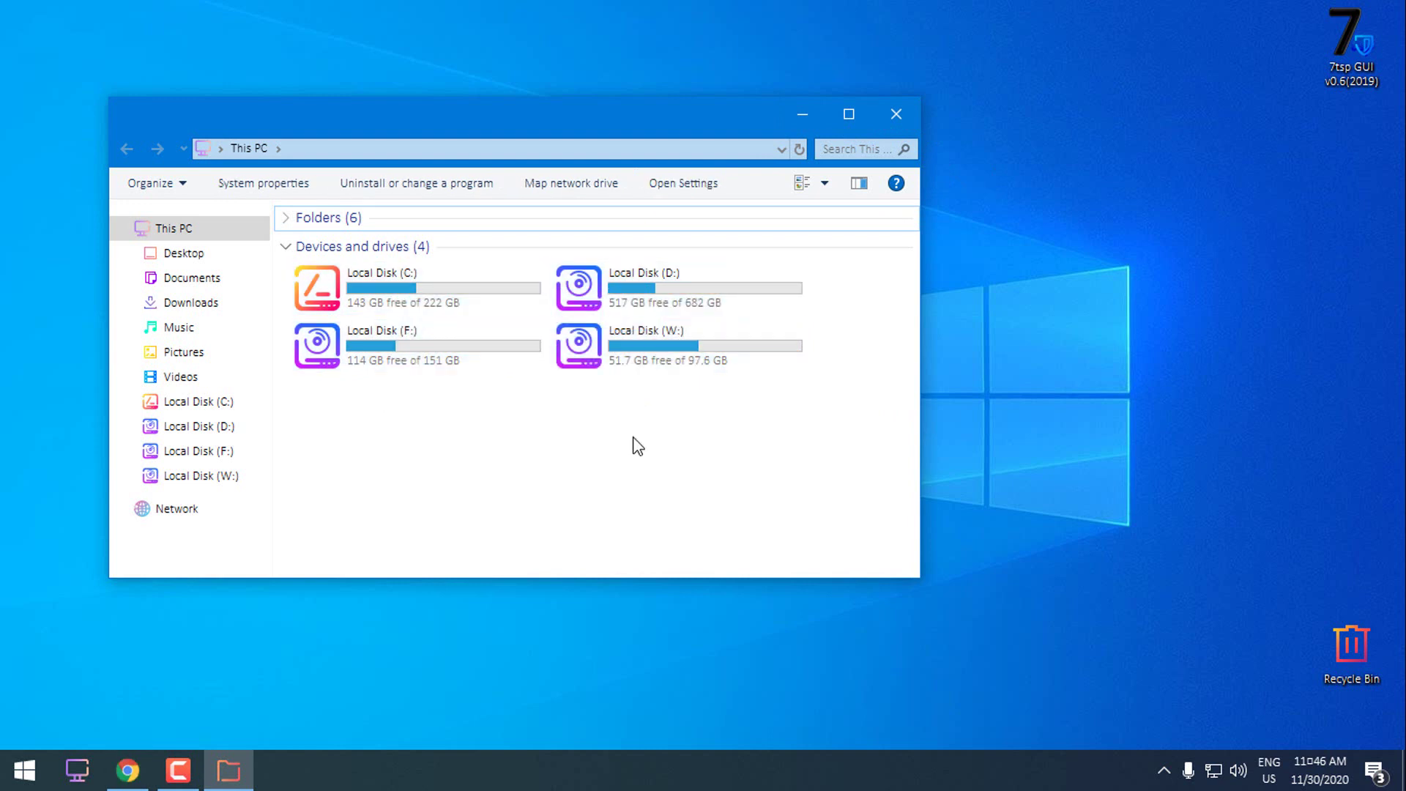
pyautogui.moveTo(389, 410); pyautogui.dragTo(685, 389)
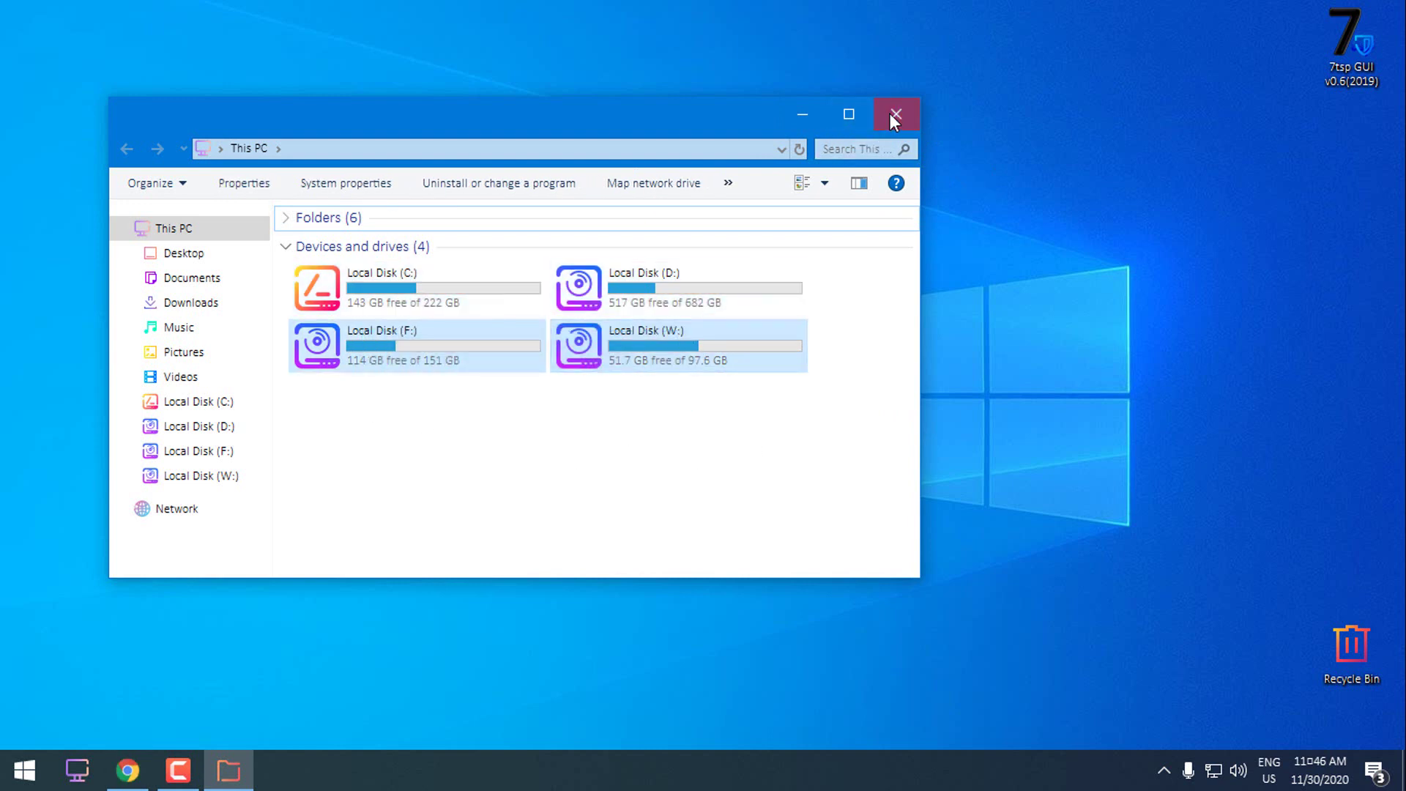
pyautogui.click(896, 113)
pyautogui.click(127, 770)
pyautogui.click(366, 17)
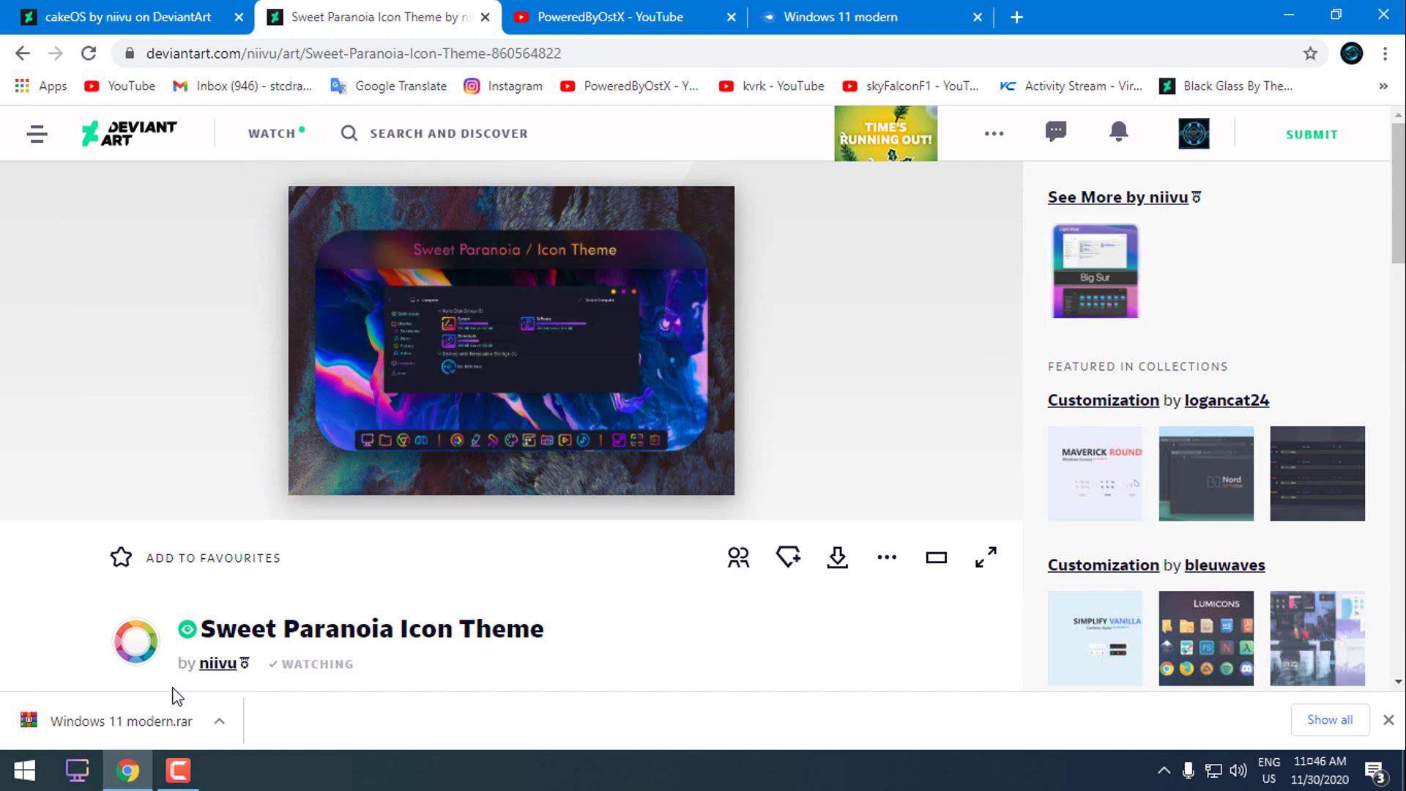
# Step: Drag Windows 11 modern.rar from Chrome's download bar onto the desktop and right-click the archive
pyautogui.doubleClick(1058, 22)
pyautogui.moveTo(1058, 26); pyautogui.dragTo(982, 16)
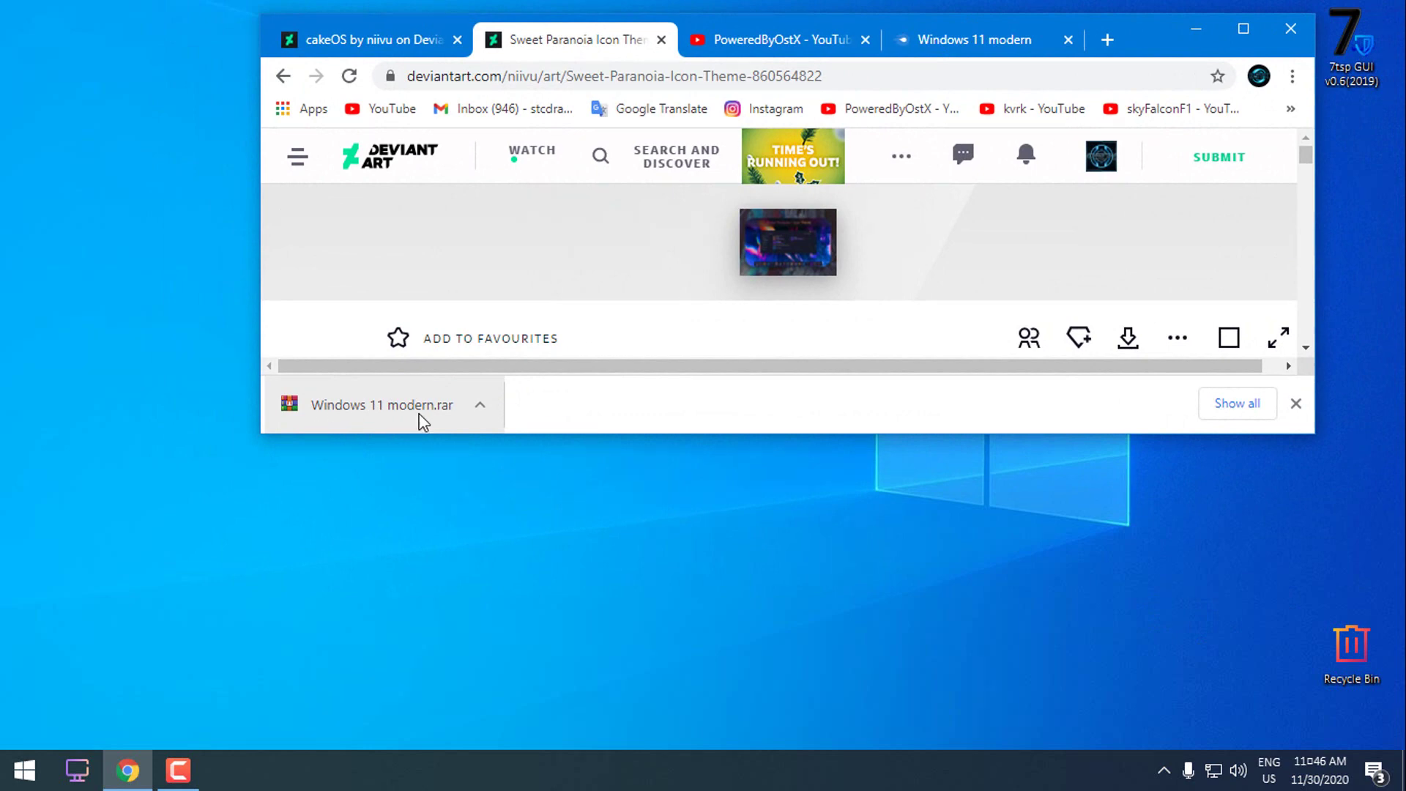
pyautogui.moveTo(423, 421); pyautogui.dragTo(113, 51)
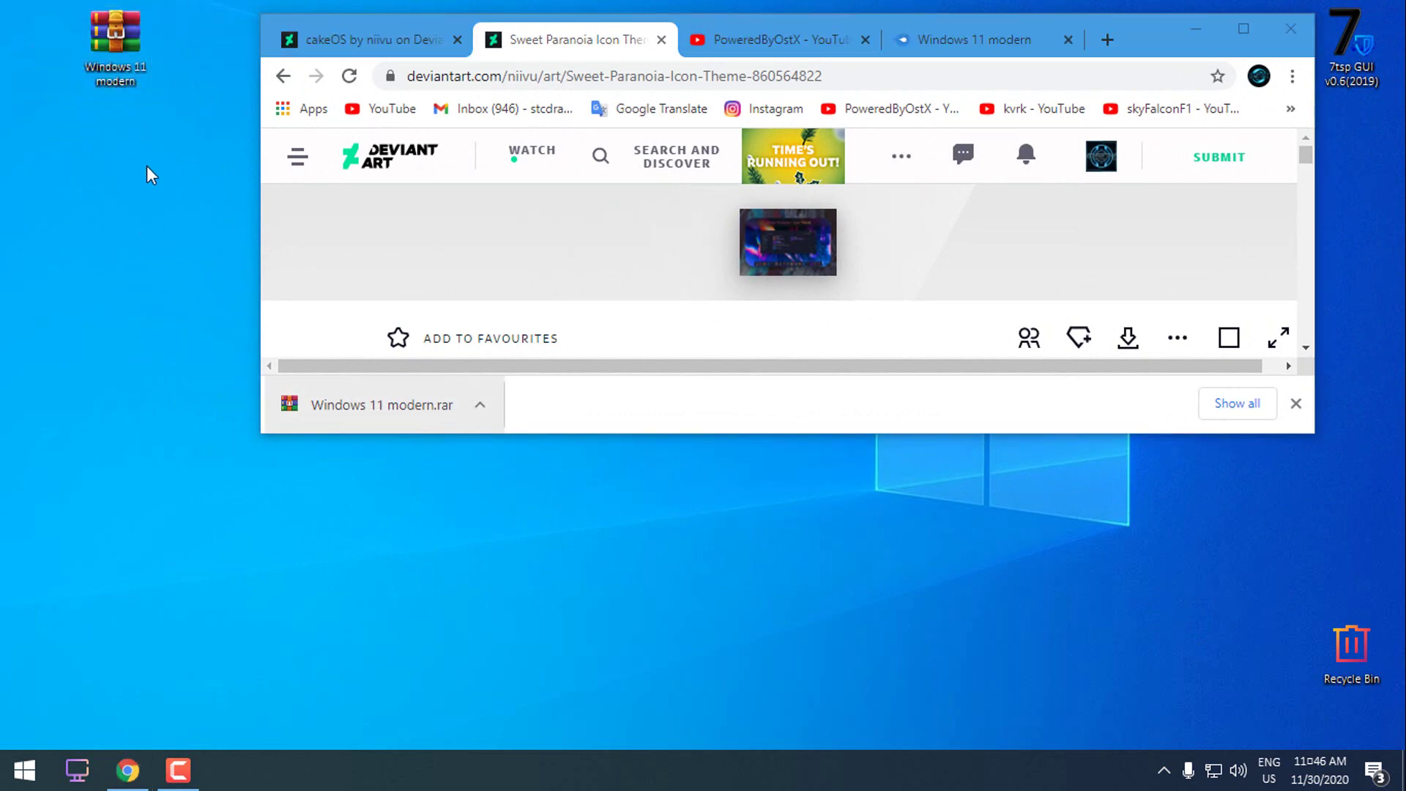
pyautogui.click(1254, 20)
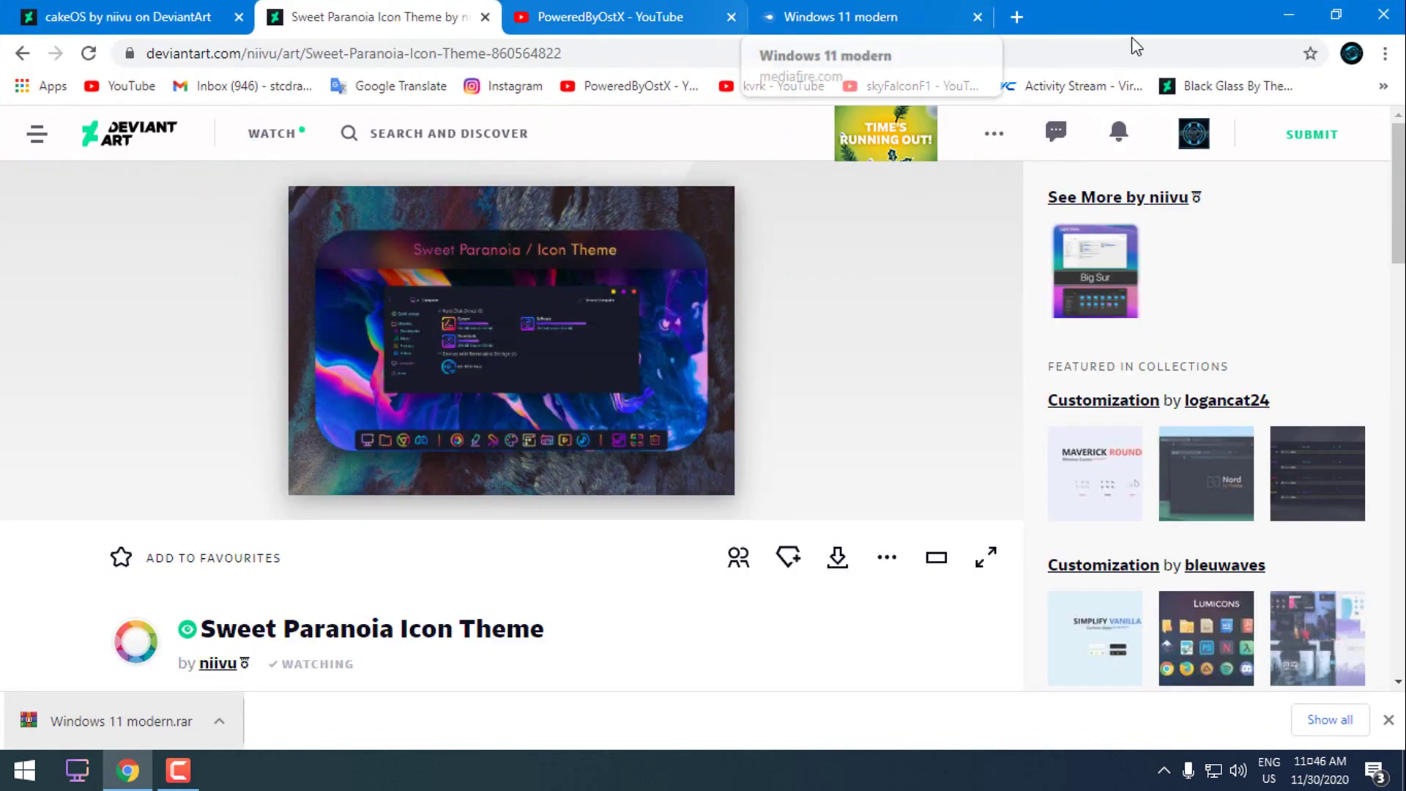
pyautogui.click(1291, 11)
pyautogui.rightClick(113, 16)
# Step: Extract the archive to a 'Windows 11 modern' folder and look over its contents
pyautogui.click(179, 201)
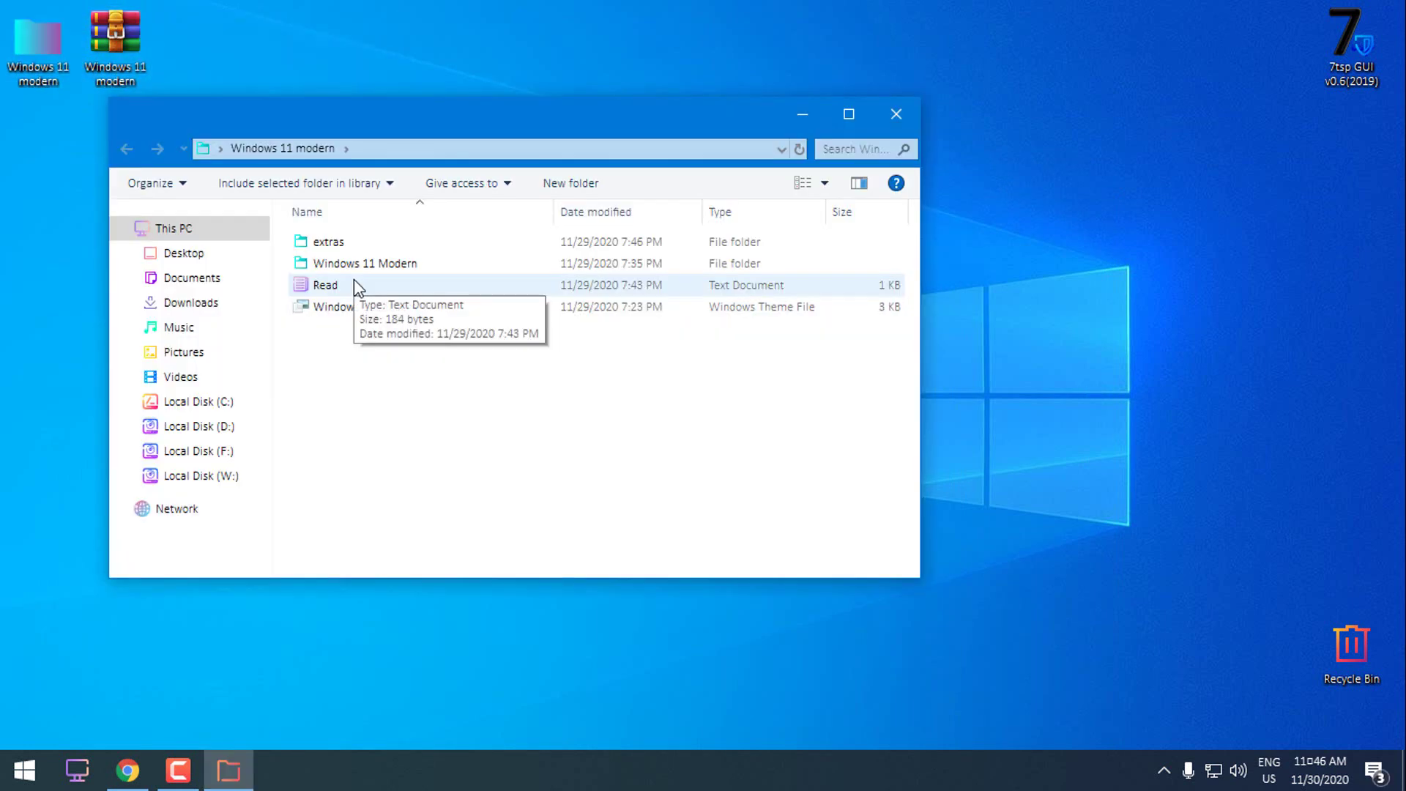
pyautogui.click(339, 242)
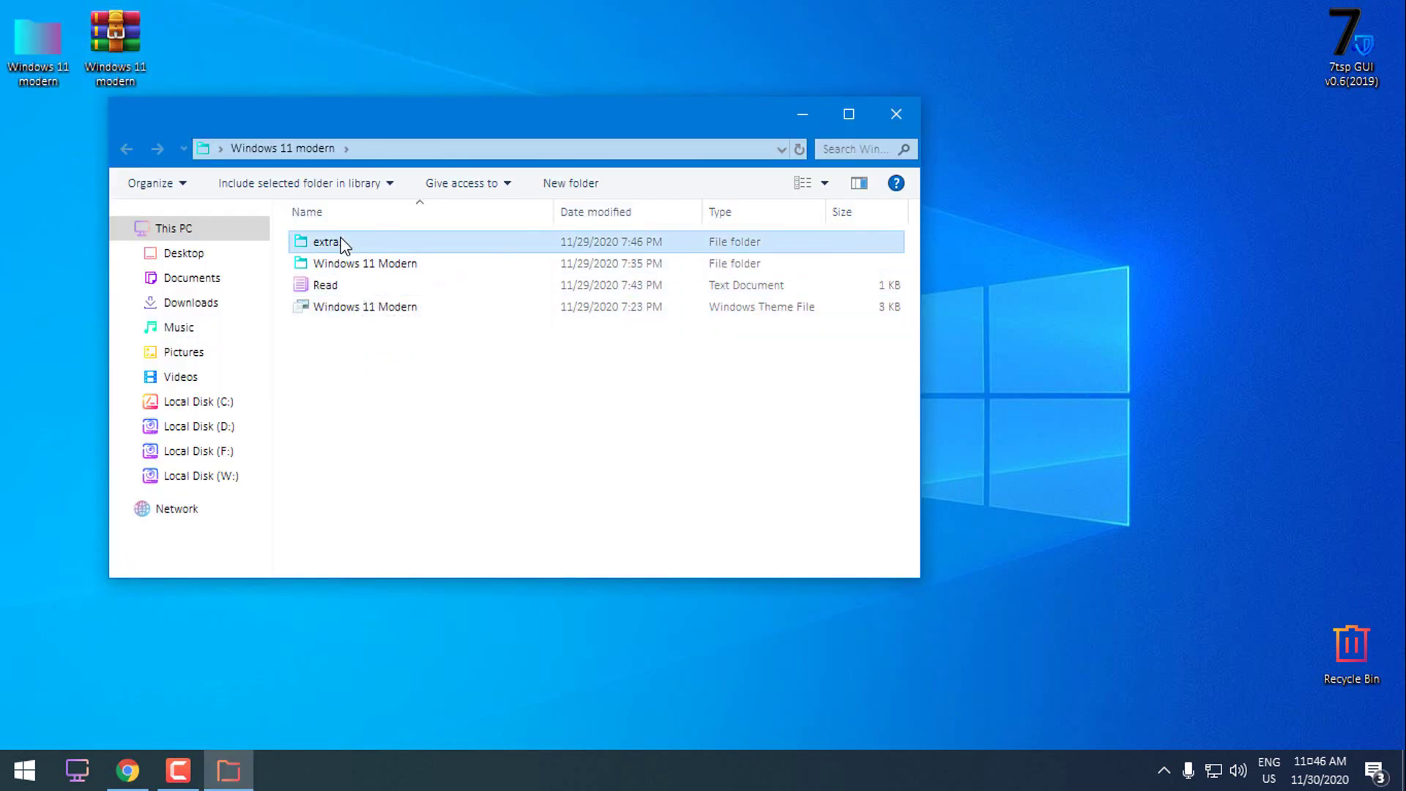
pyautogui.click(418, 264)
pyautogui.click(338, 317)
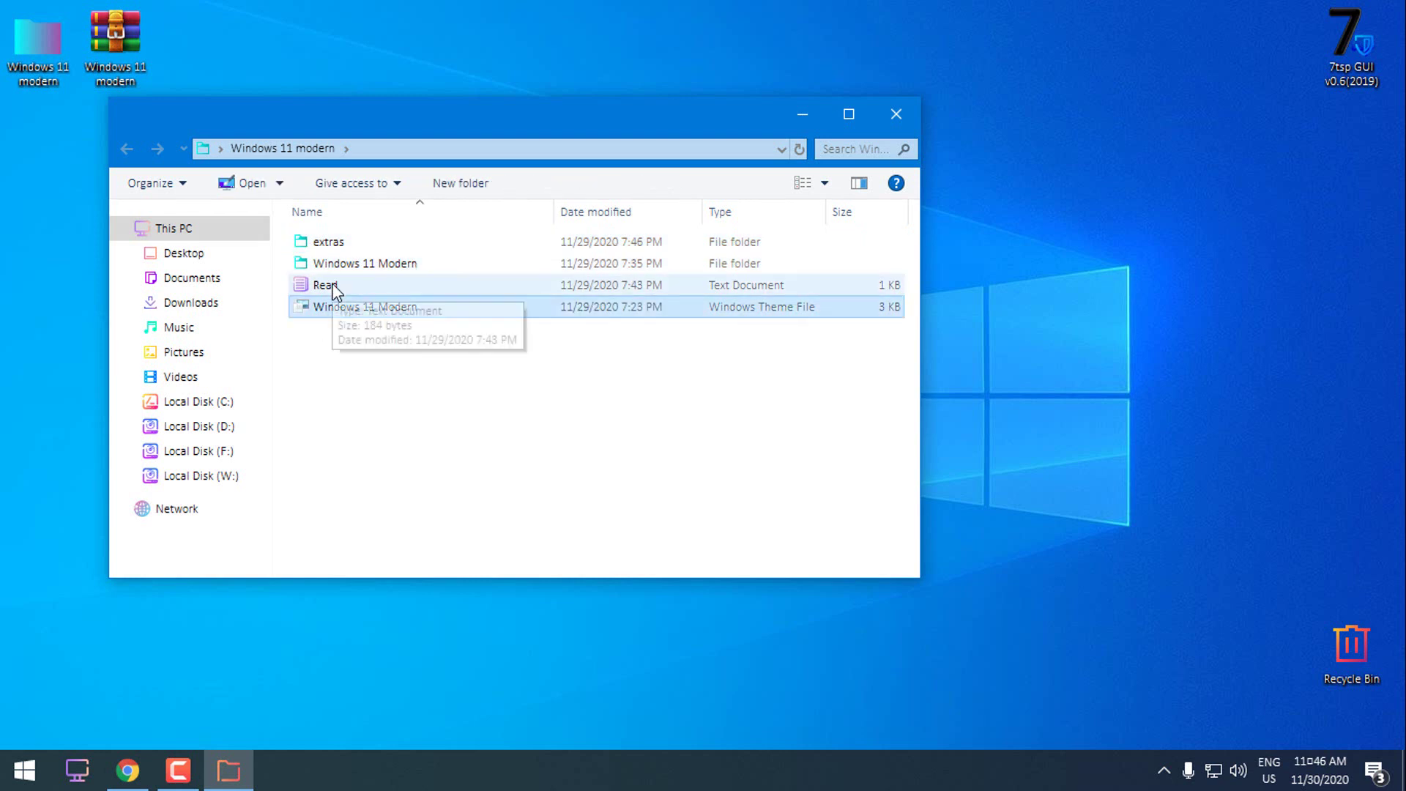
# Step: Read the cakeOS credits in Read.txt in Notepad, then close it
pyautogui.doubleClick(333, 288)
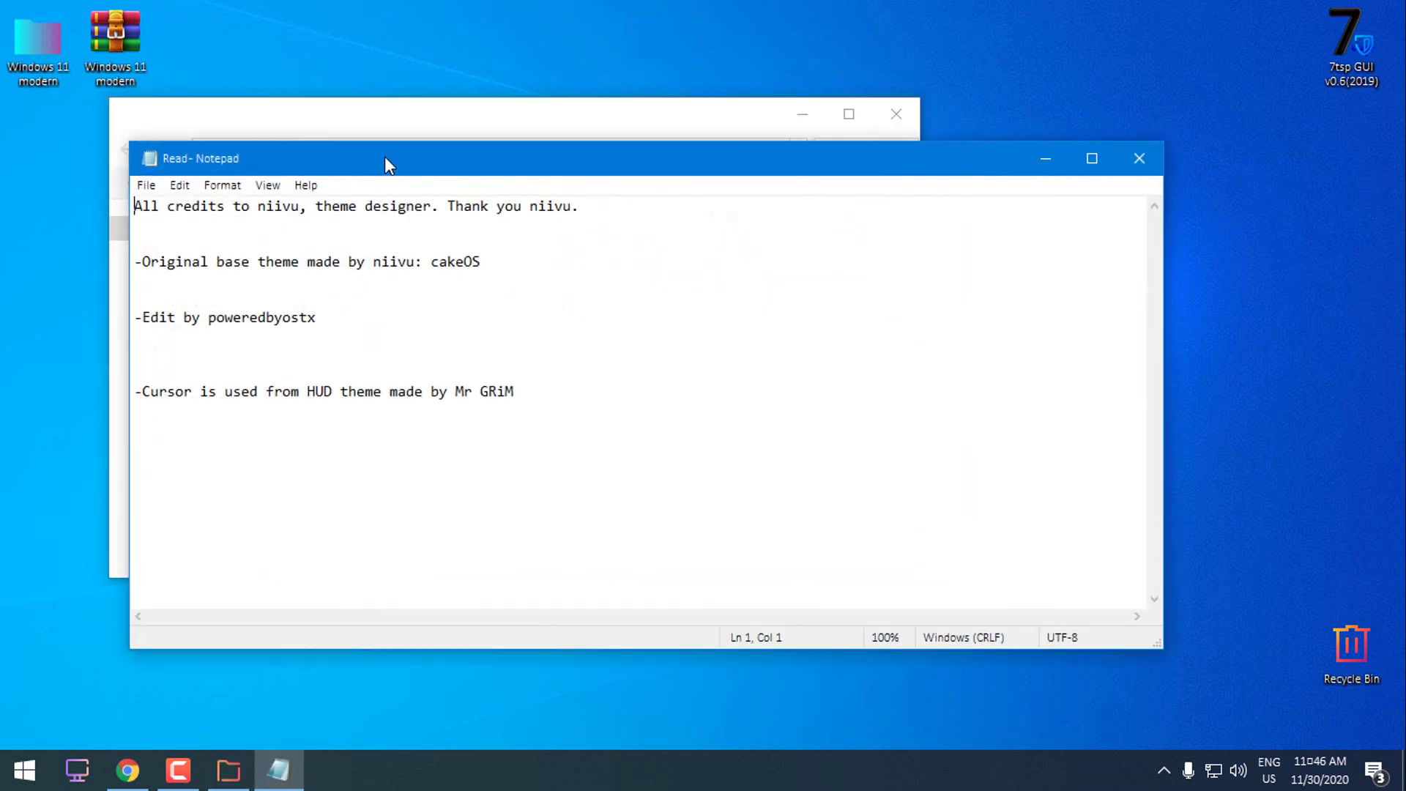
pyautogui.moveTo(386, 158); pyautogui.dragTo(418, 136)
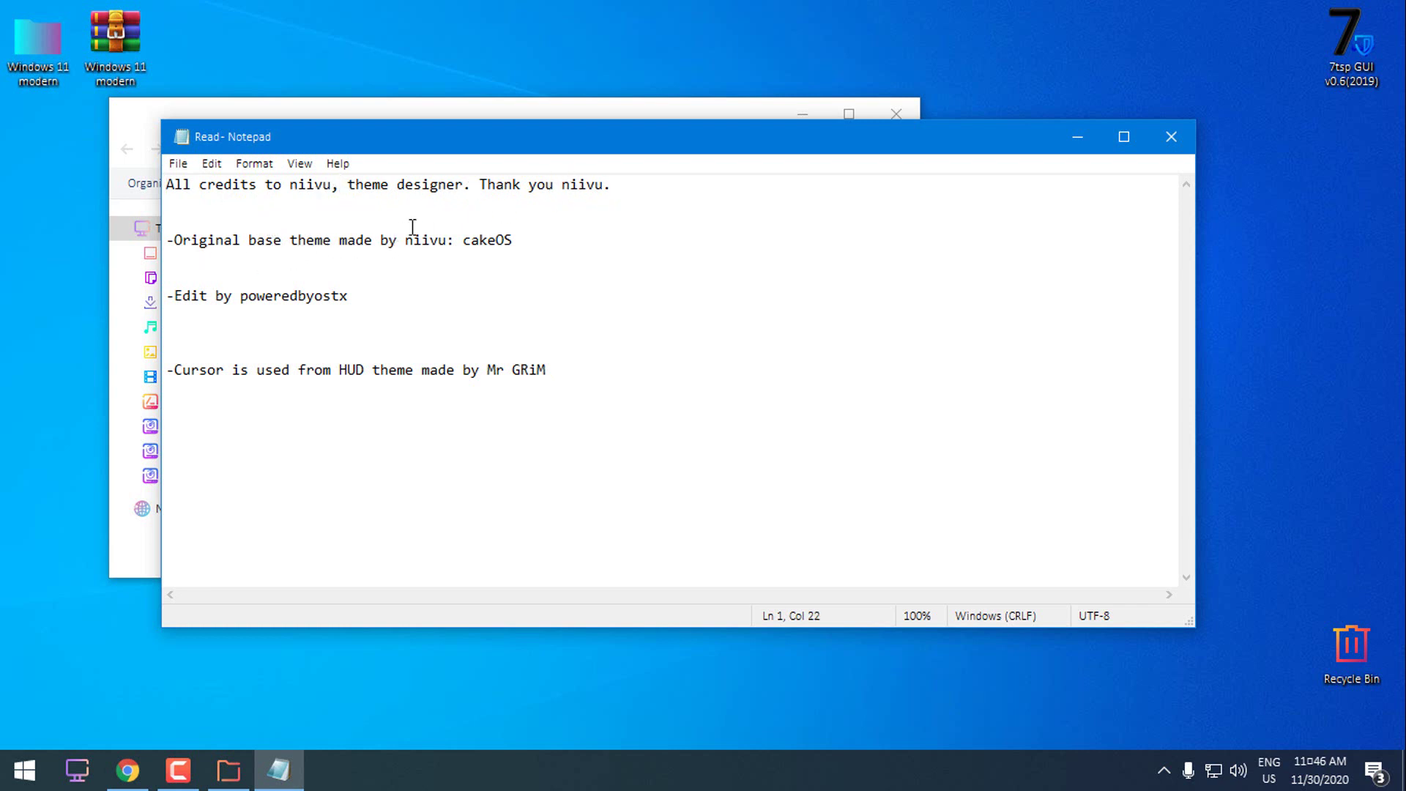
pyautogui.doubleClick(473, 244)
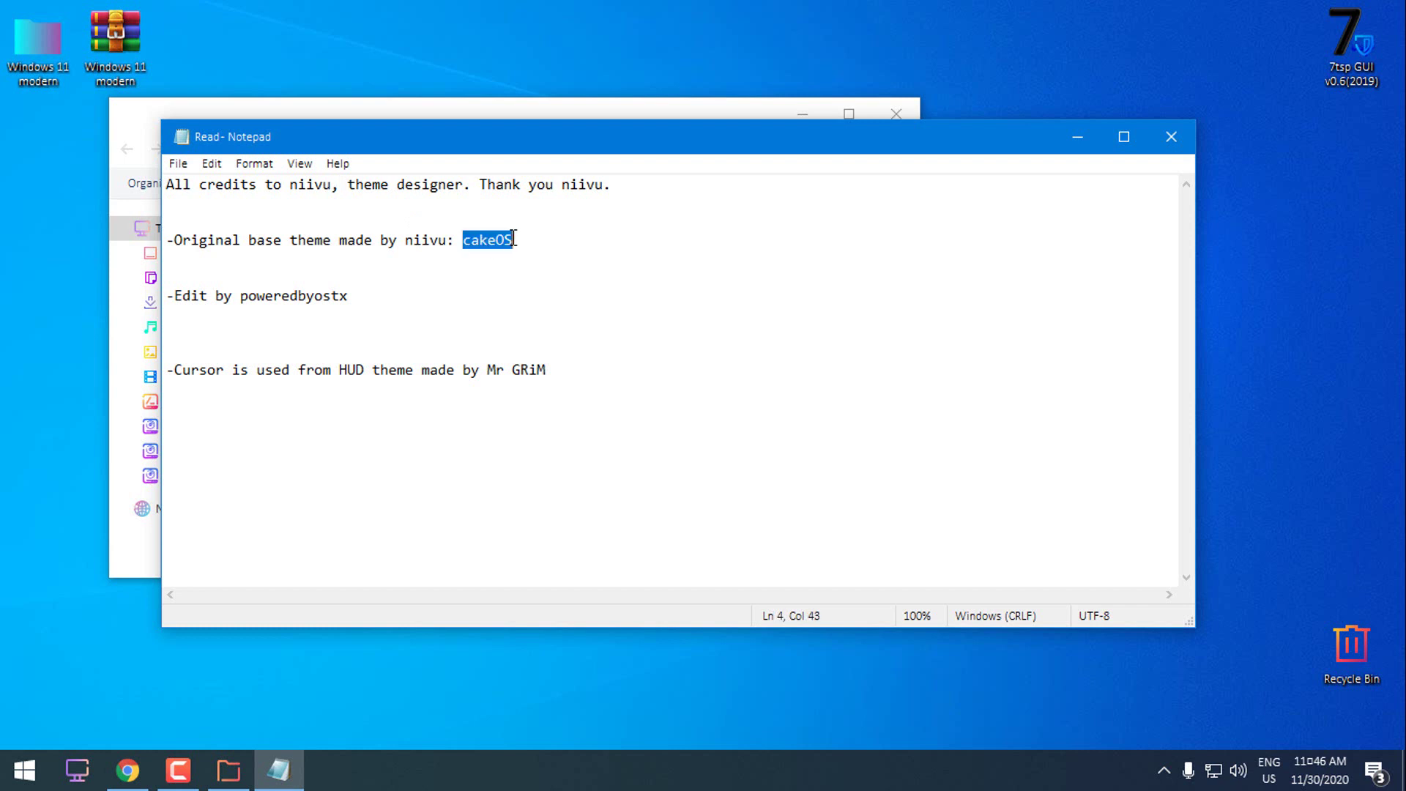
pyautogui.click(522, 243)
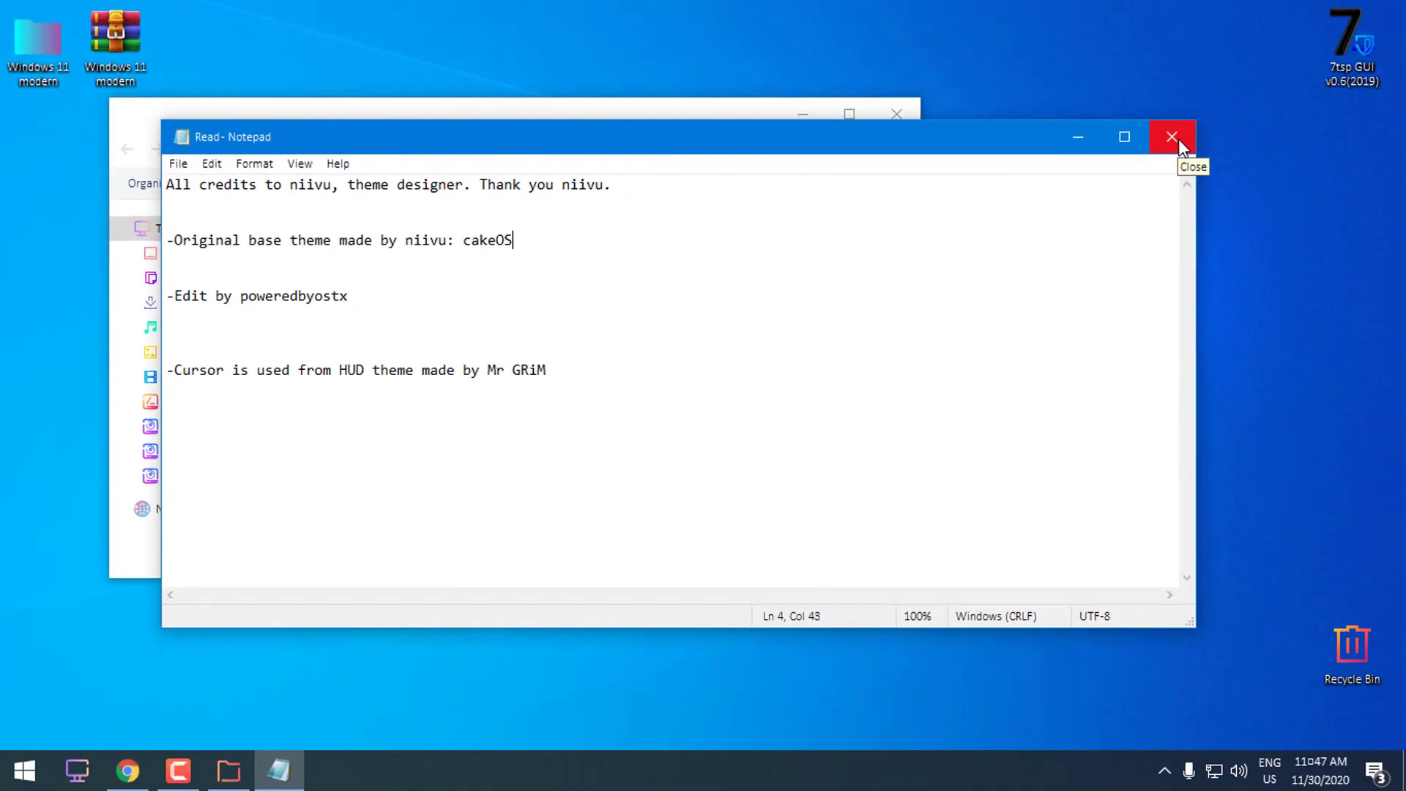
pyautogui.click(1179, 138)
# Step: Copy the Windows 11 Modern folder and paste it into C:\Windows\Resources\Themes
pyautogui.click(404, 264)
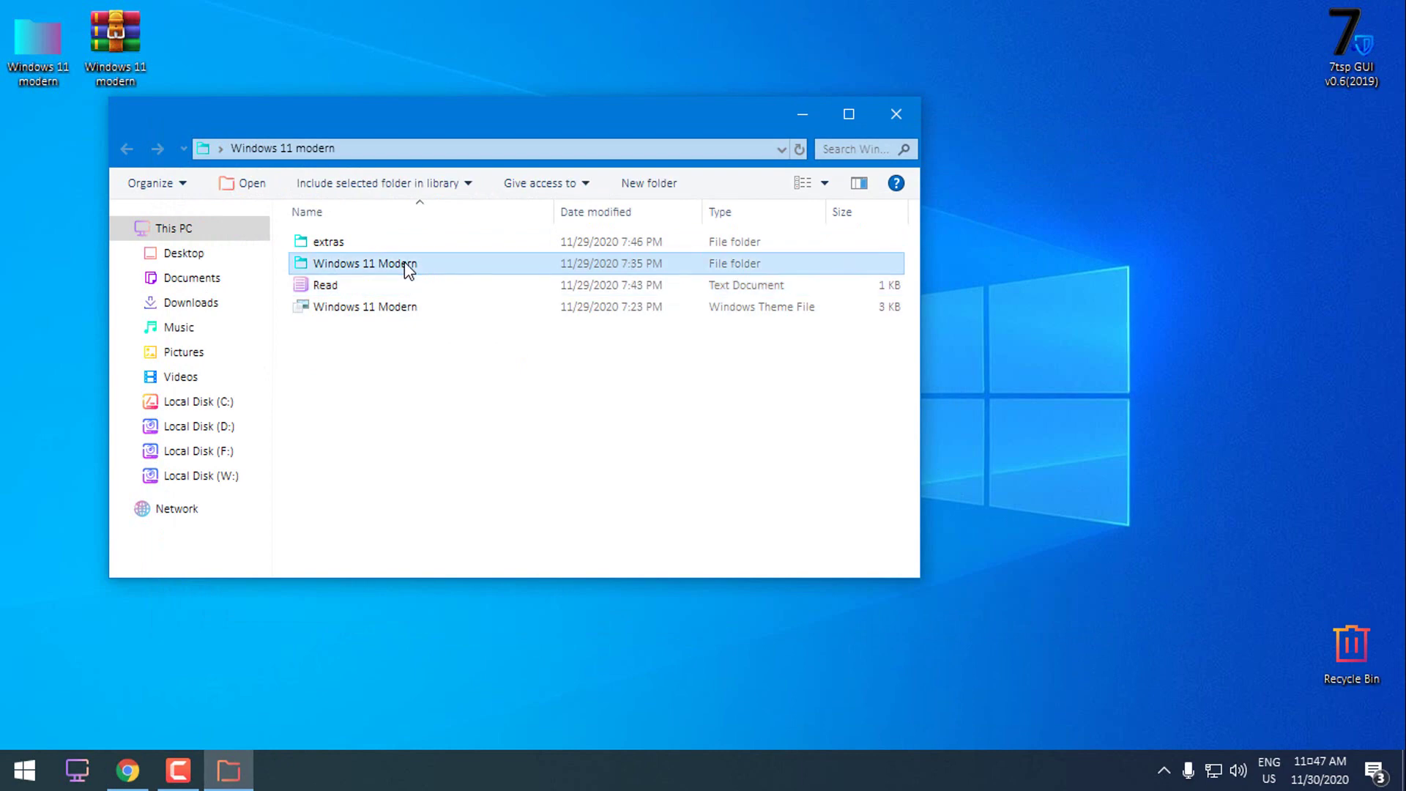
pyautogui.click(237, 403)
pyautogui.doubleClick(715, 250)
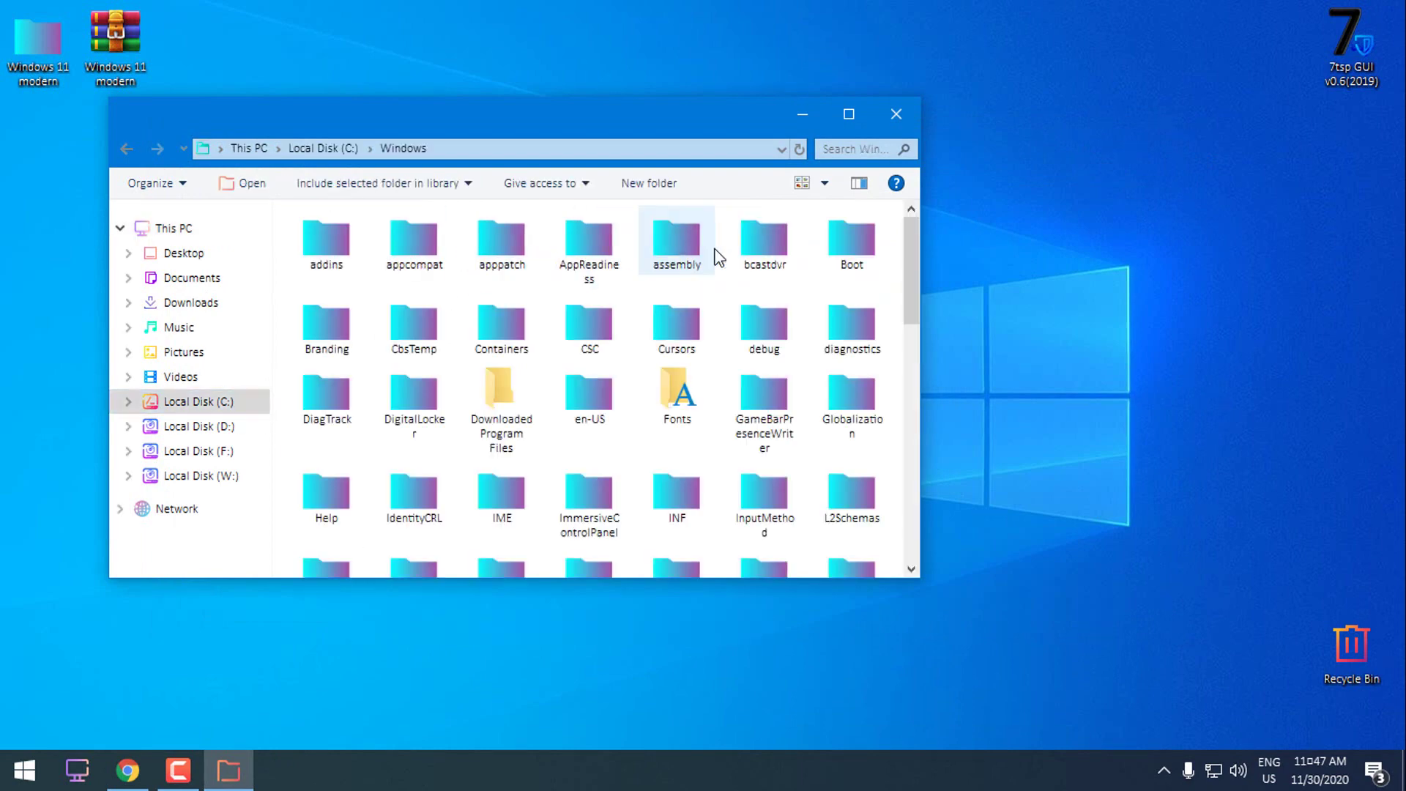
pyautogui.click(847, 115)
pyautogui.doubleClick(456, 420)
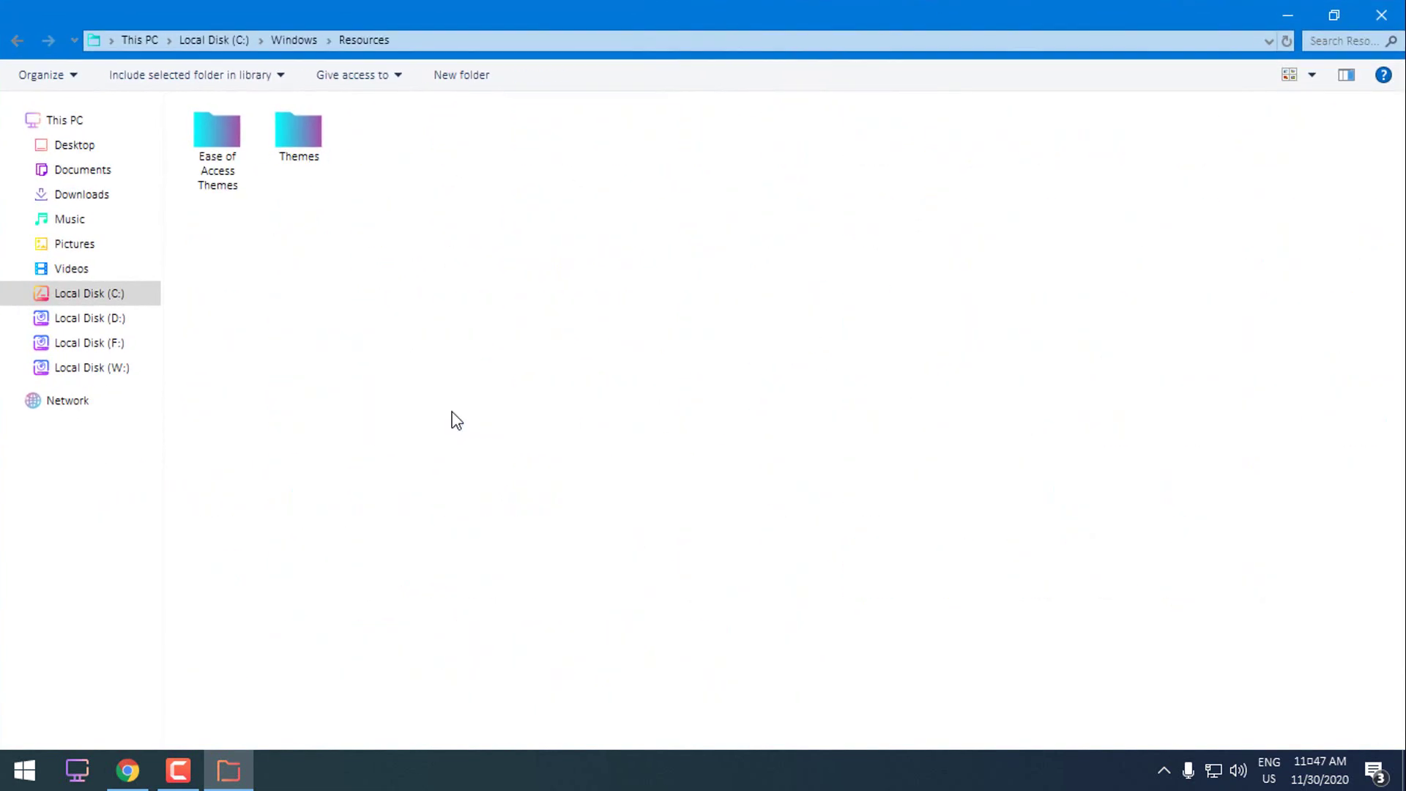
pyautogui.doubleClick(301, 168)
pyautogui.rightClick(1000, 702)
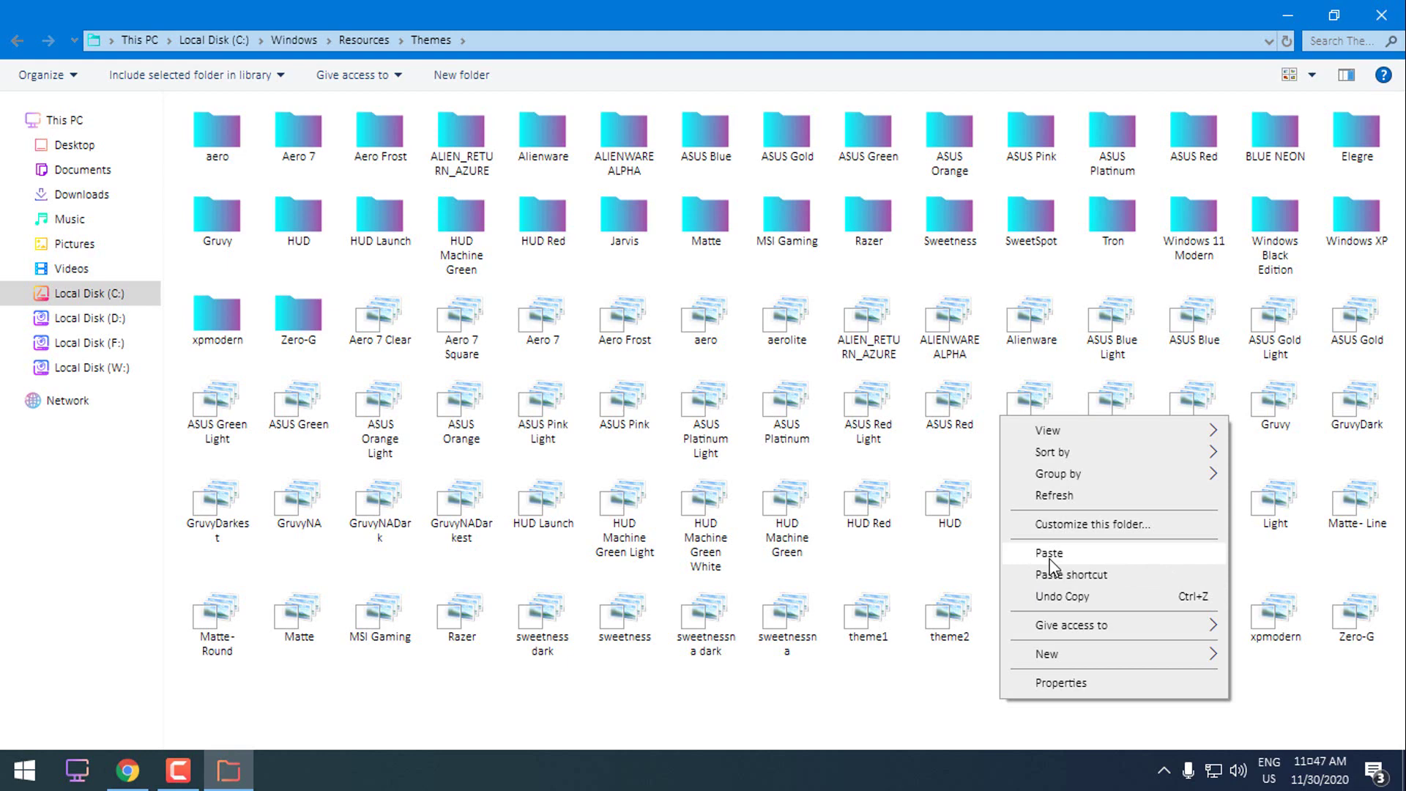
# Step: Close Explorer and choose the Windows 11 Modern tile under Personalize > Themes
pyautogui.click(1364, 15)
pyautogui.click(1364, 14)
pyautogui.rightClick(571, 236)
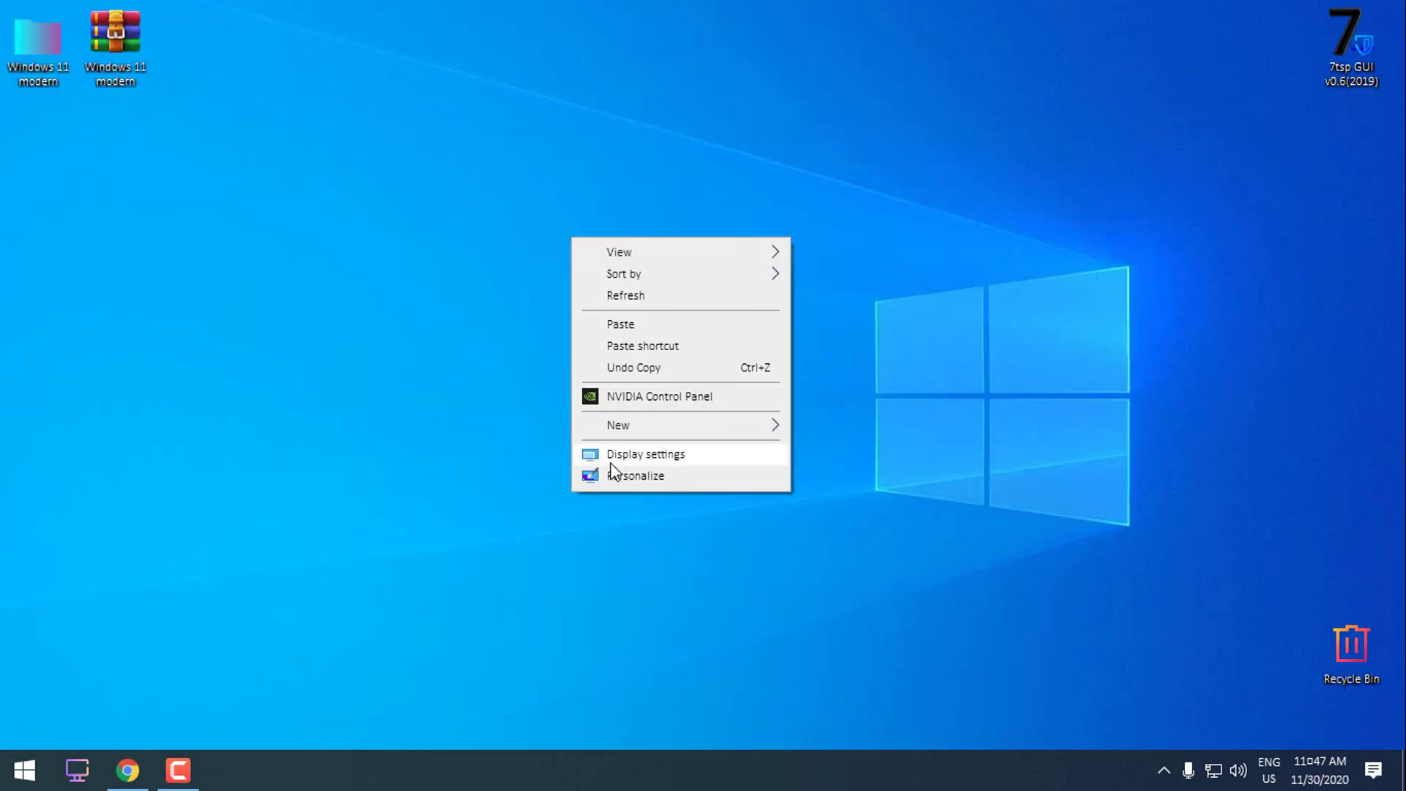
pyautogui.click(612, 479)
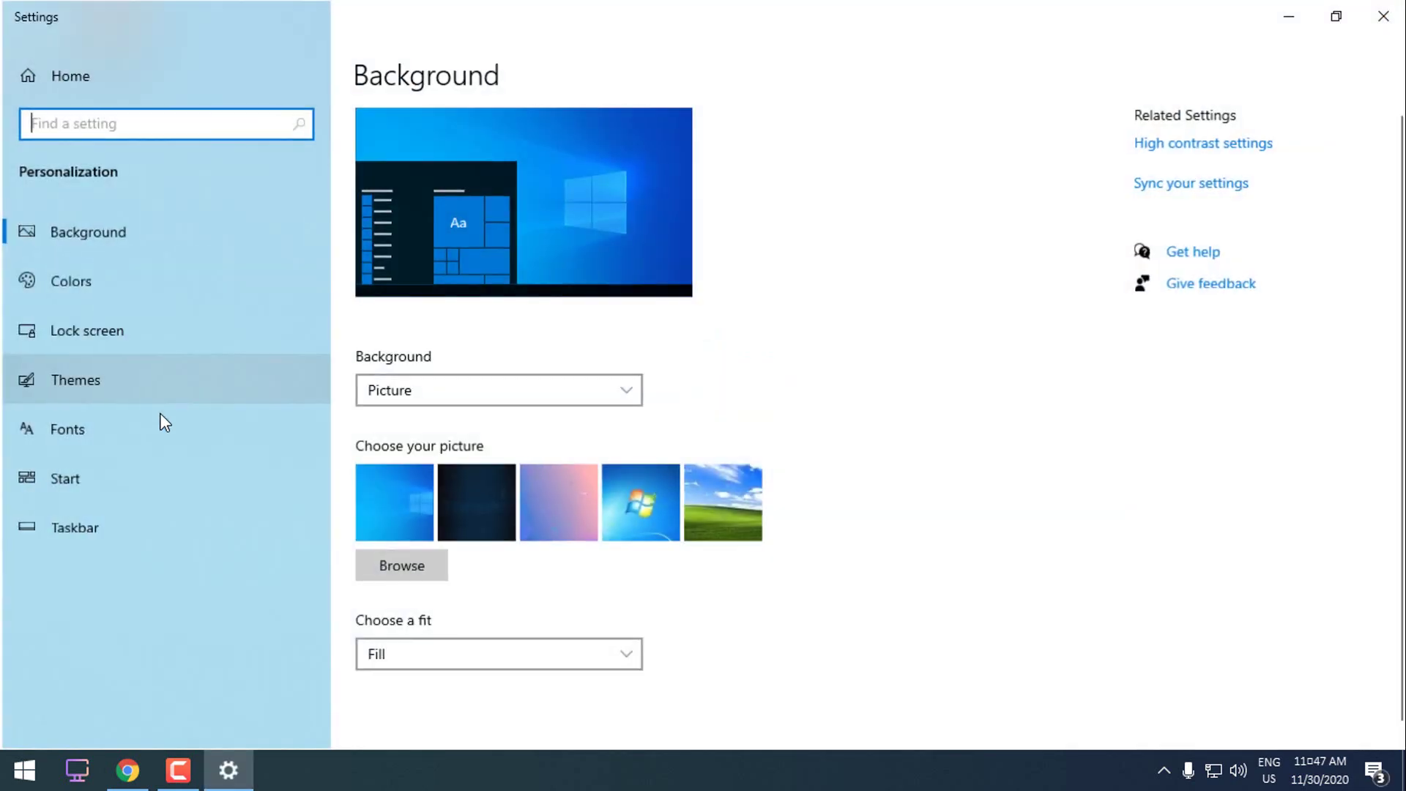
pyautogui.click(107, 393)
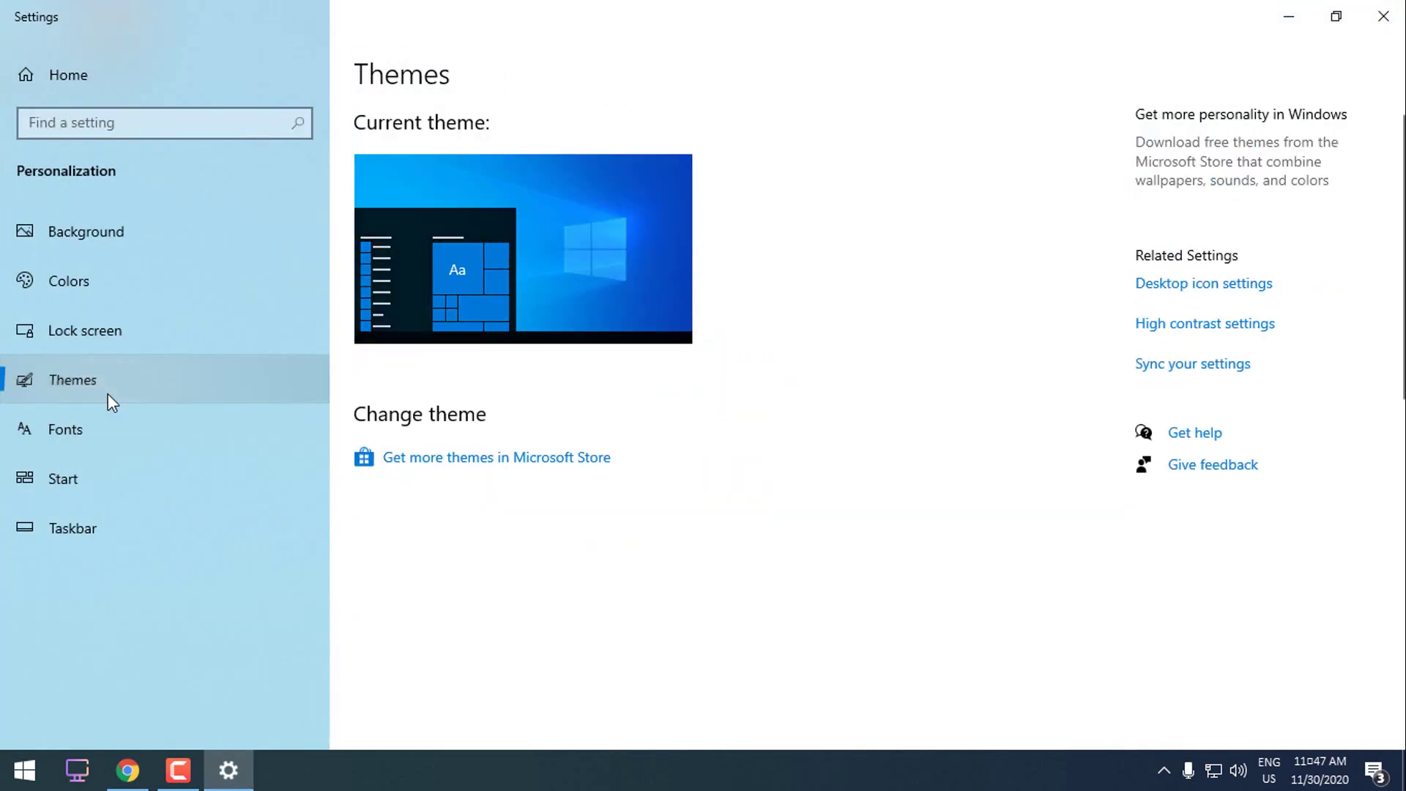
pyautogui.scroll(-10, 833, 406)
pyautogui.scroll(-20, 833, 407)
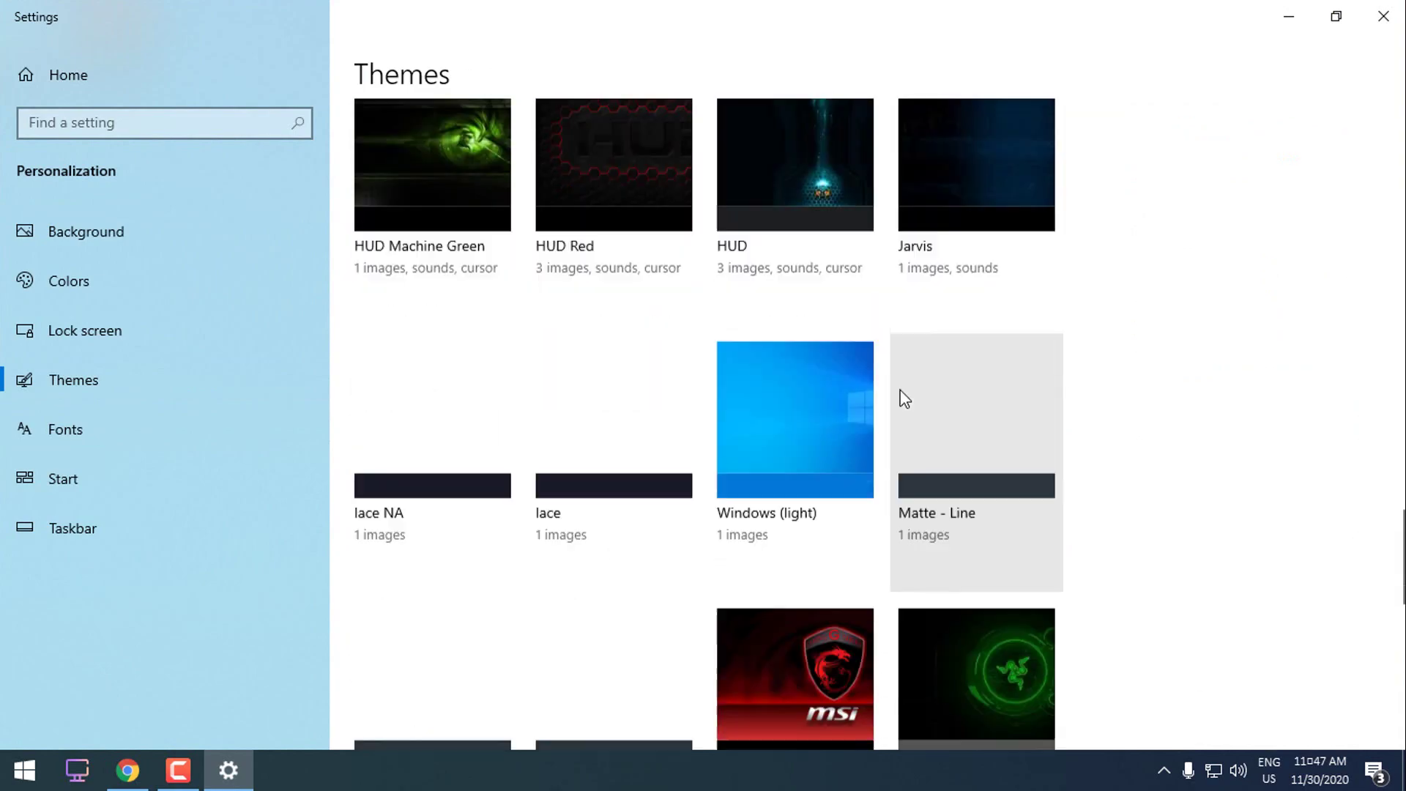
pyautogui.scroll(-3, 932, 421)
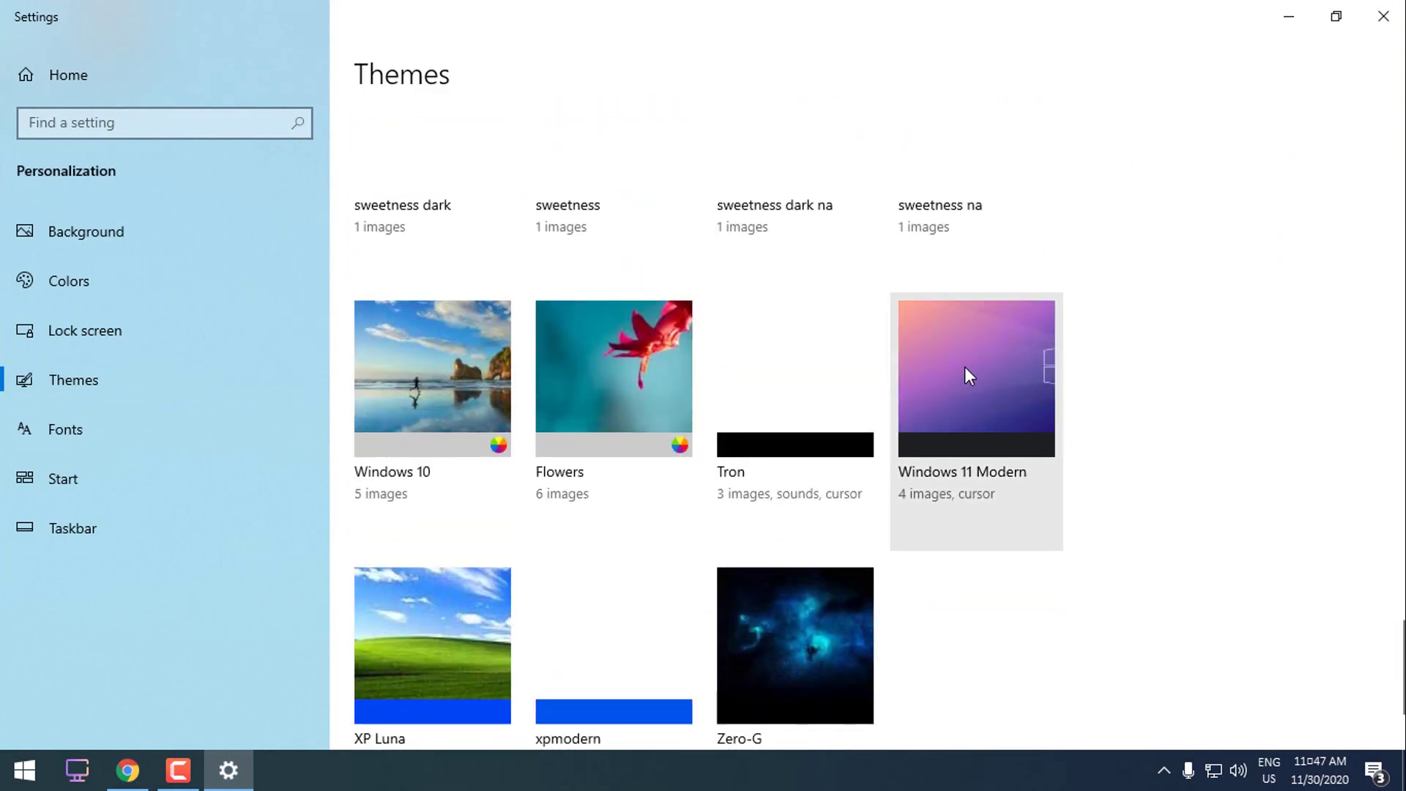
pyautogui.click(965, 367)
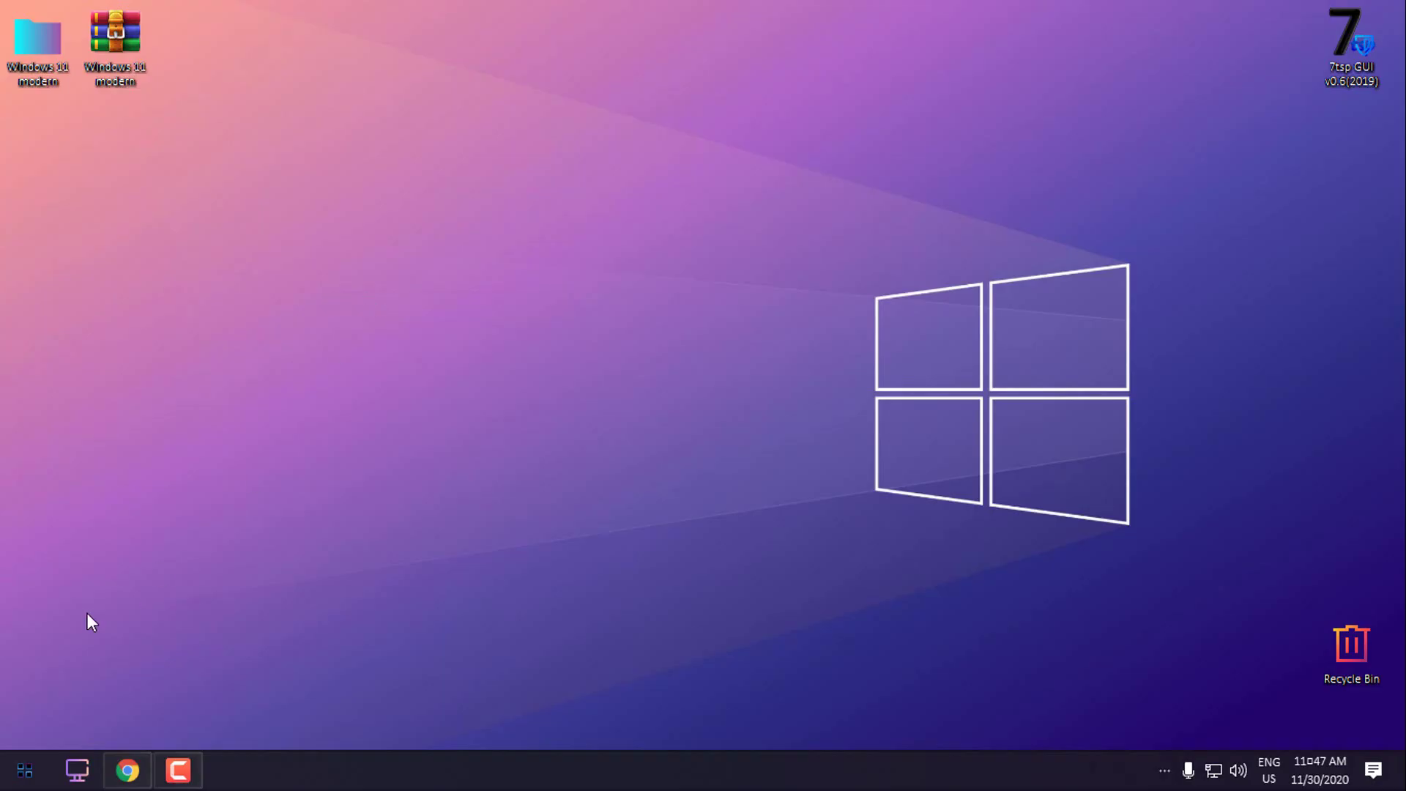
# Step: Set the StartIsBack Start menu to the Windows 11 Modern appearance style
pyautogui.click(19, 766)
pyautogui.rightClick(404, 269)
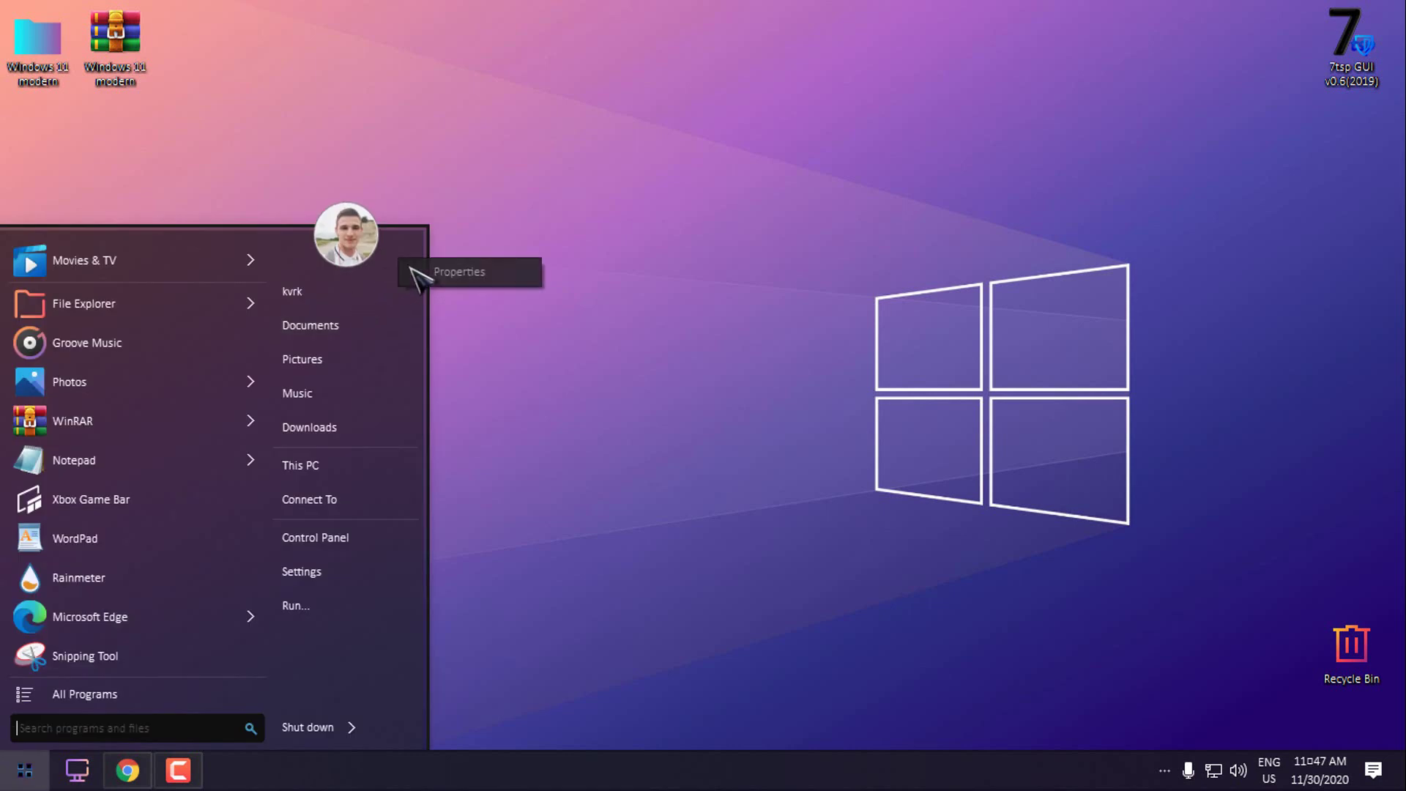
pyautogui.click(418, 272)
pyautogui.click(440, 216)
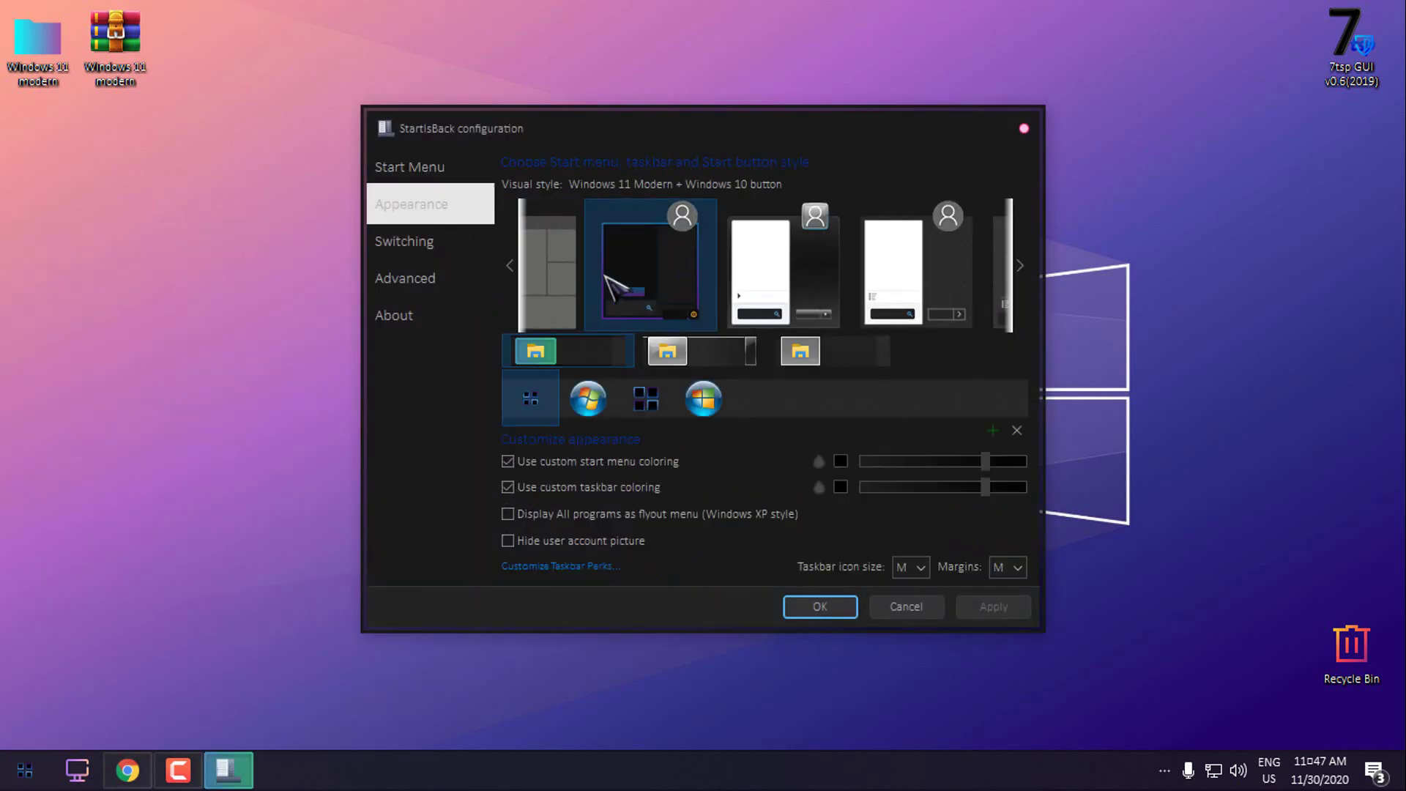
pyautogui.press('Return')
# Step: Check the restyled Start menu, then open This PC upper right beside it
pyautogui.press('super')
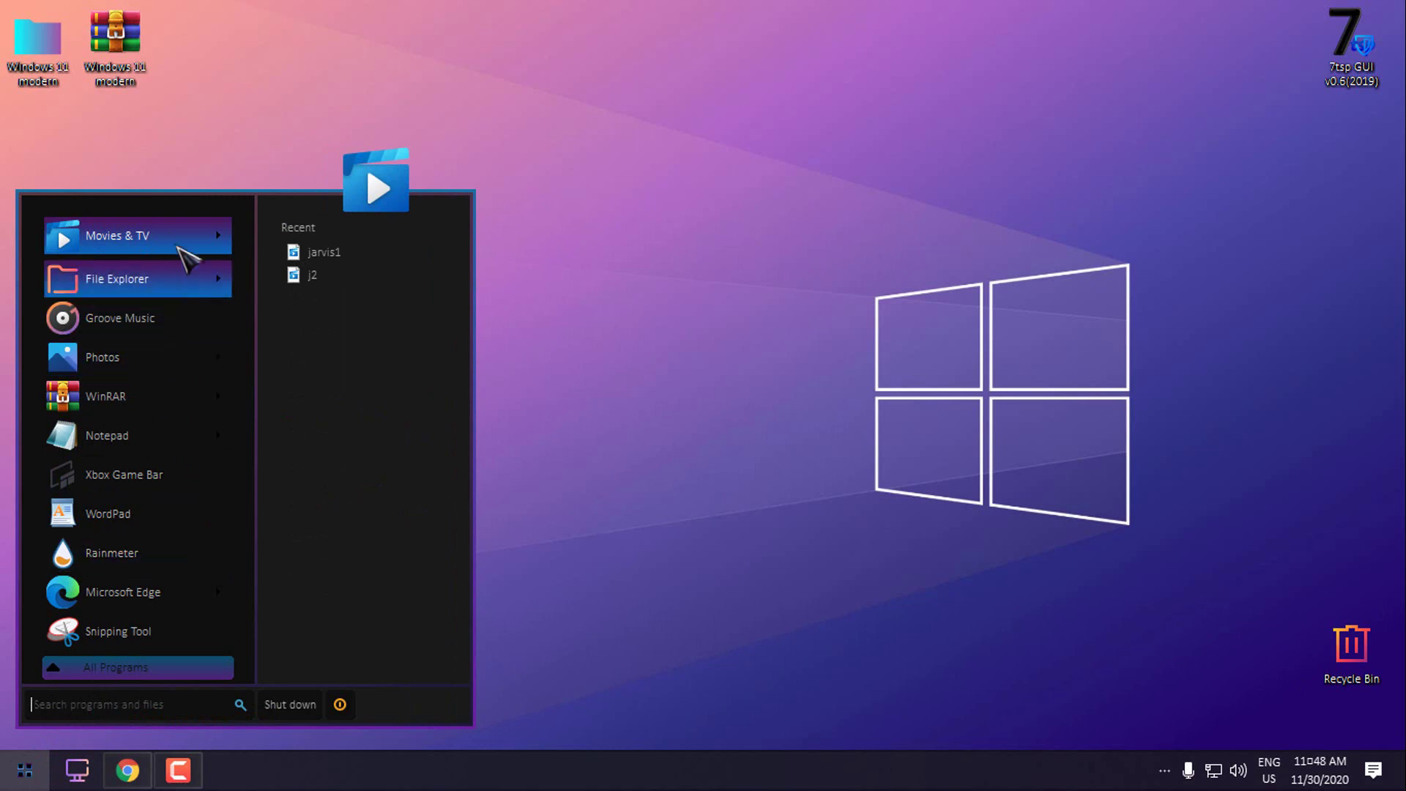
pyautogui.click(16, 771)
pyautogui.click(16, 770)
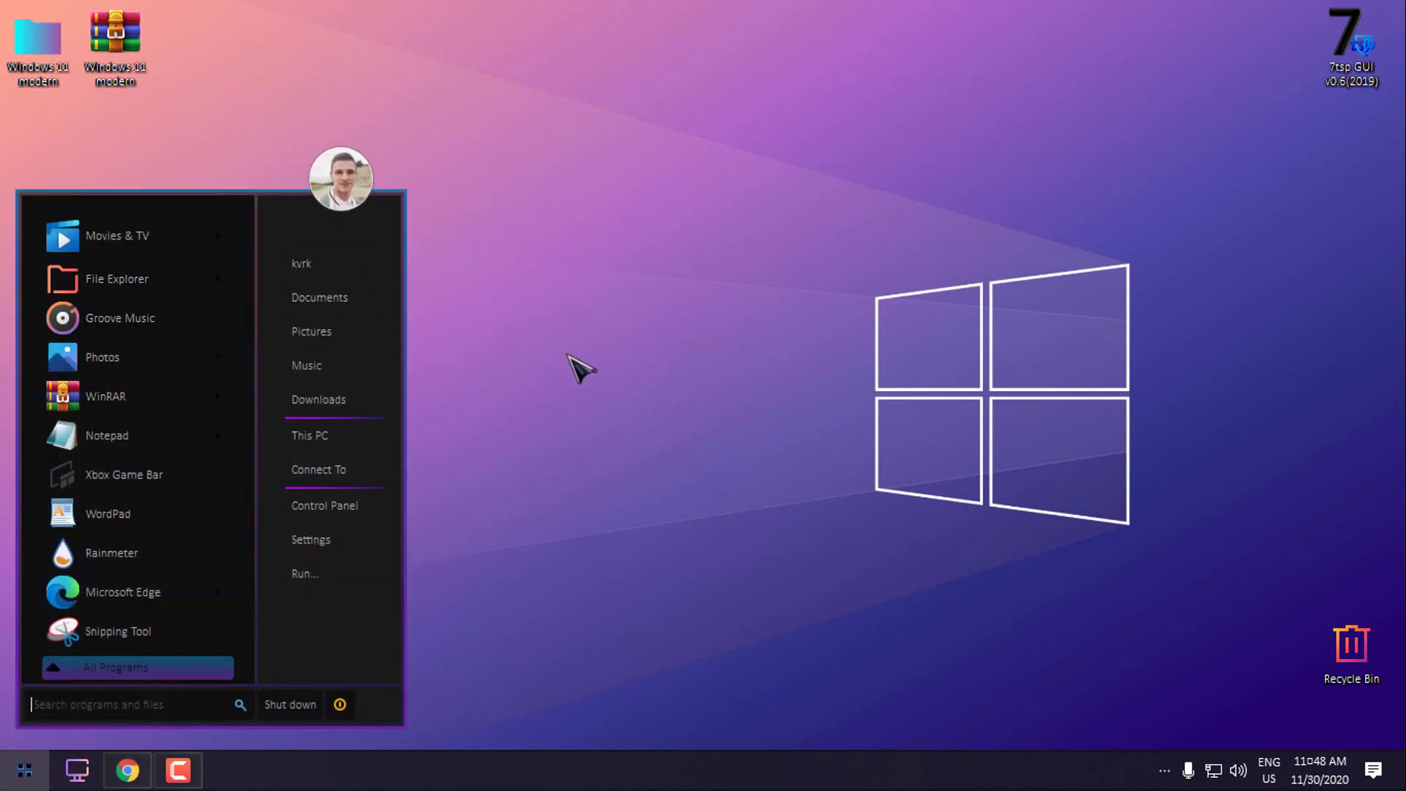
pyautogui.press('super+e')
pyautogui.moveTo(578, 37); pyautogui.dragTo(951, 65)
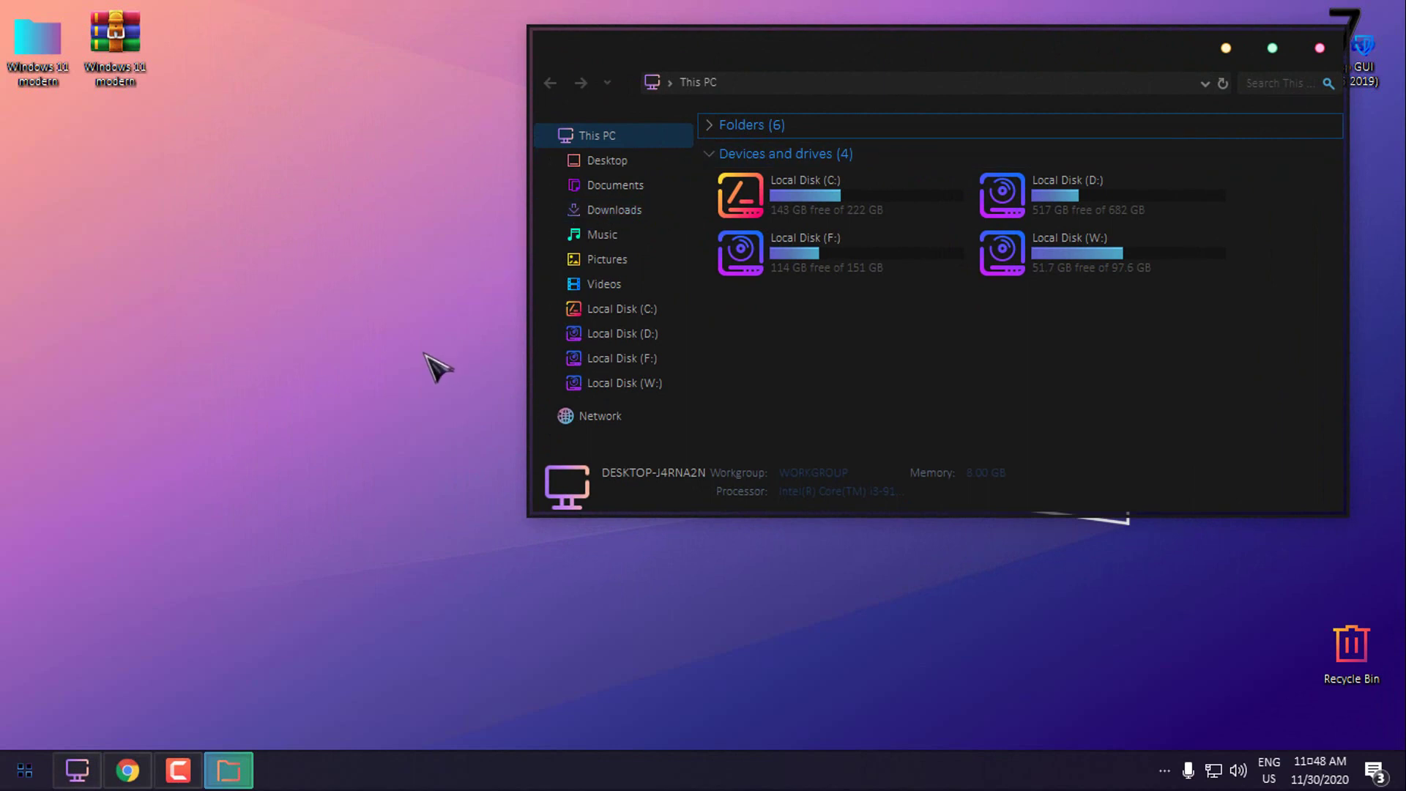
pyautogui.click(22, 769)
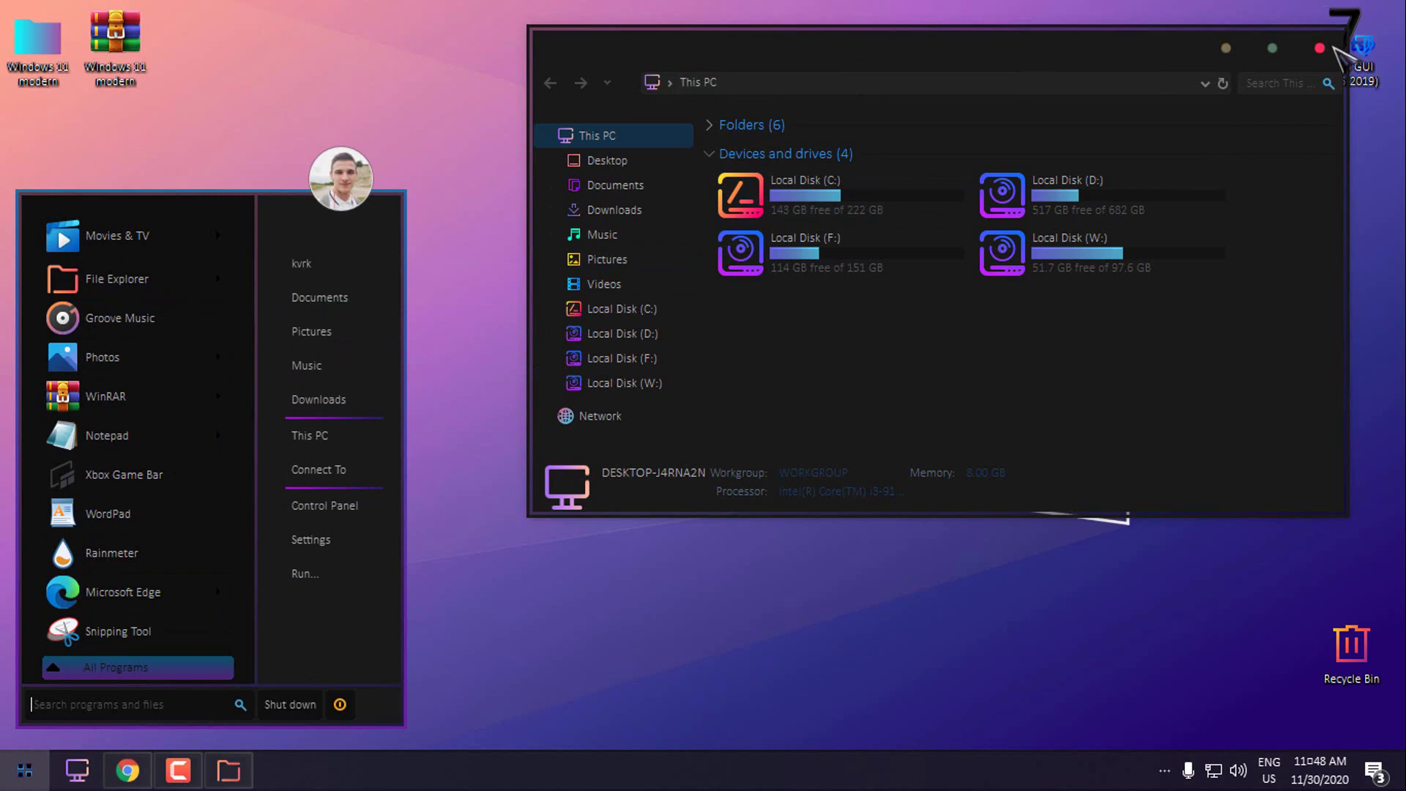
# Step: Close This PC and advance the desktop background three times to the grey Windows logo wallpaper
pyautogui.click(1329, 47)
pyautogui.rightClick(606, 183)
pyautogui.click(663, 380)
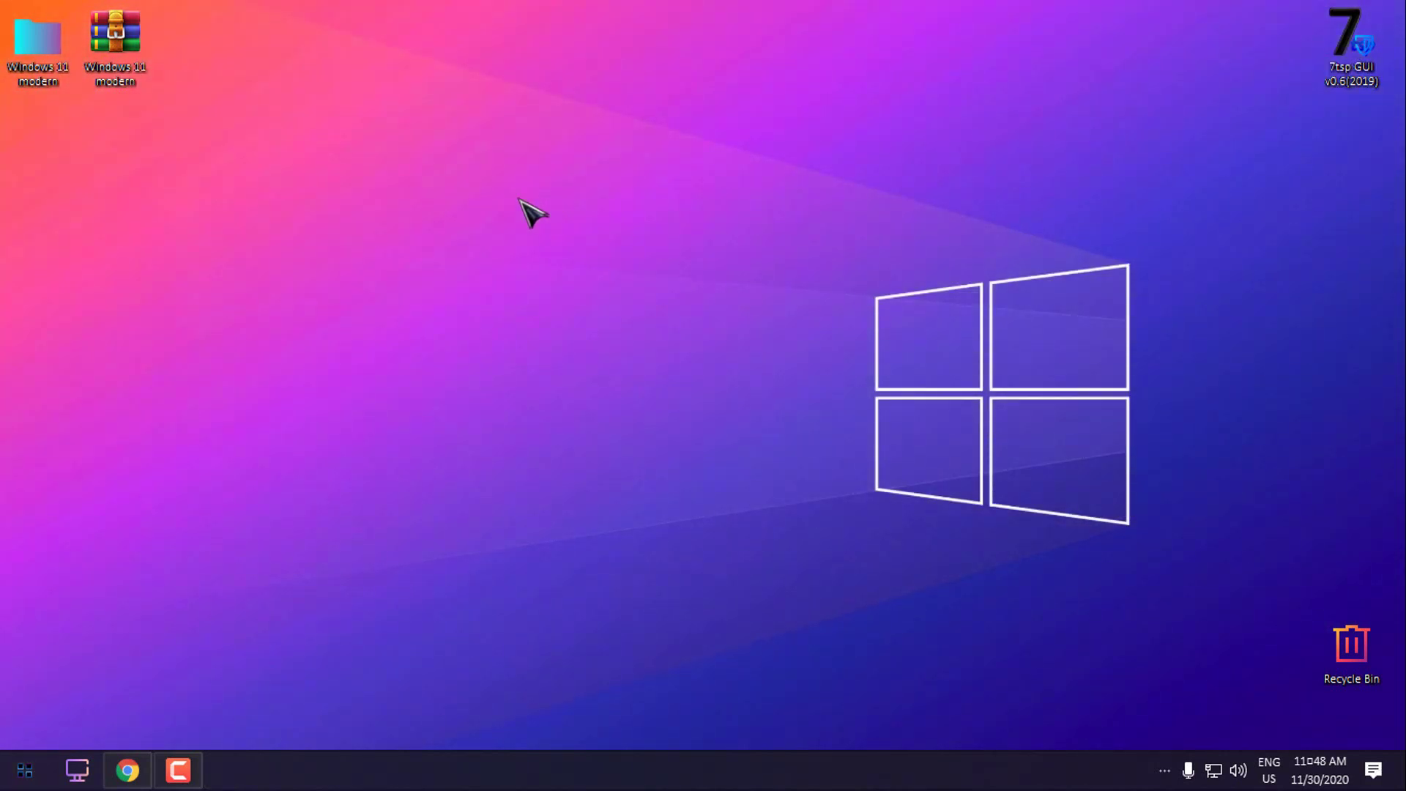
pyautogui.press('super')
pyautogui.rightClick(679, 213)
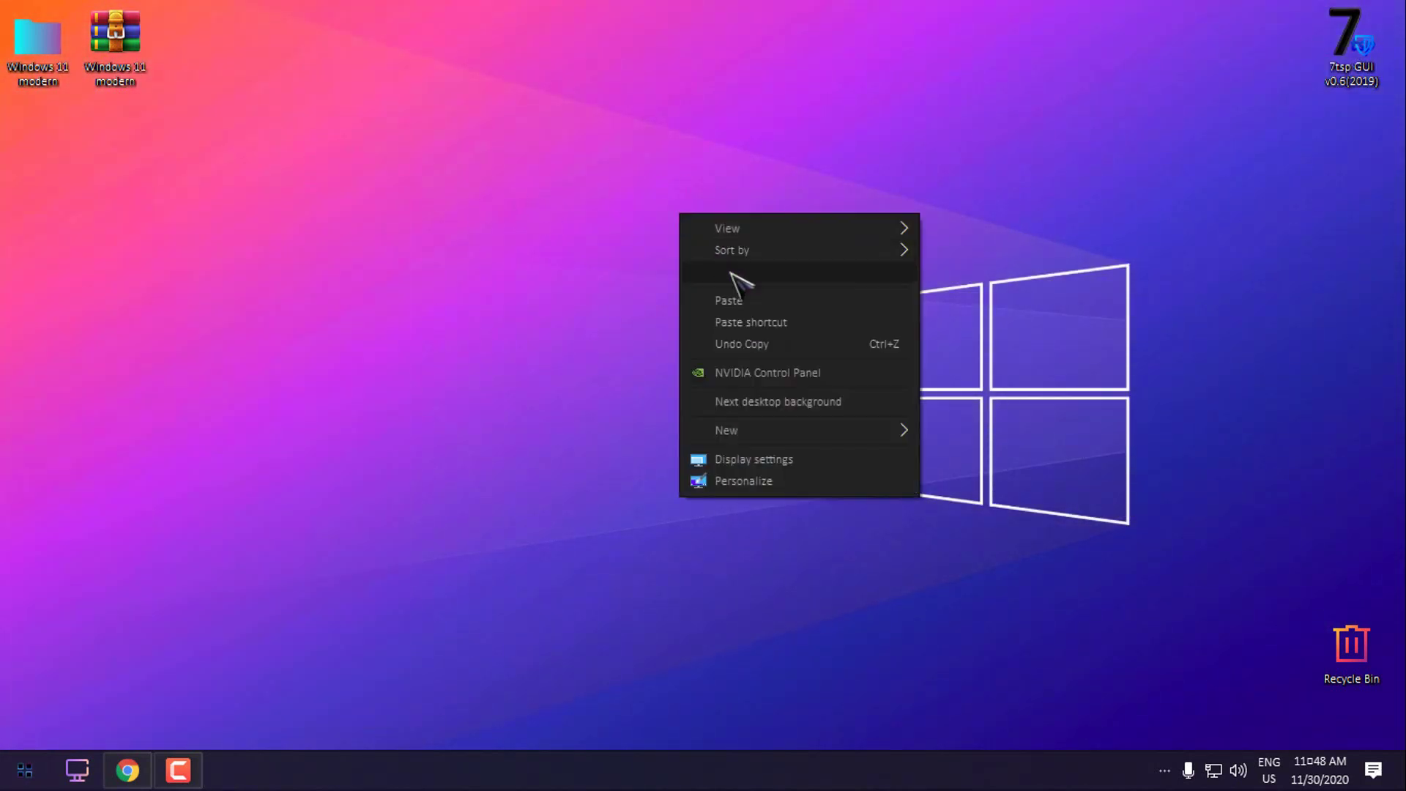
pyautogui.click(731, 403)
pyautogui.rightClick(422, 158)
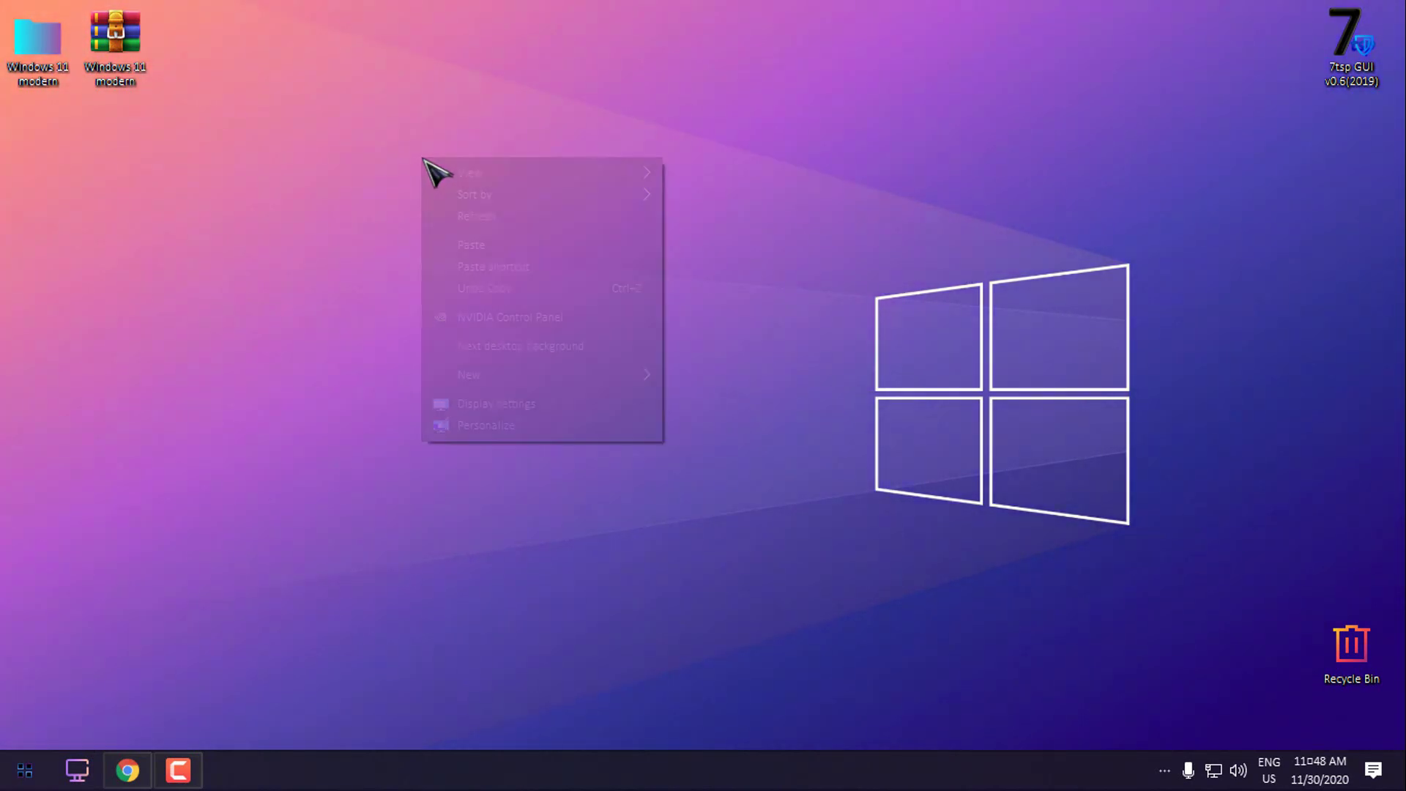
pyautogui.click(472, 347)
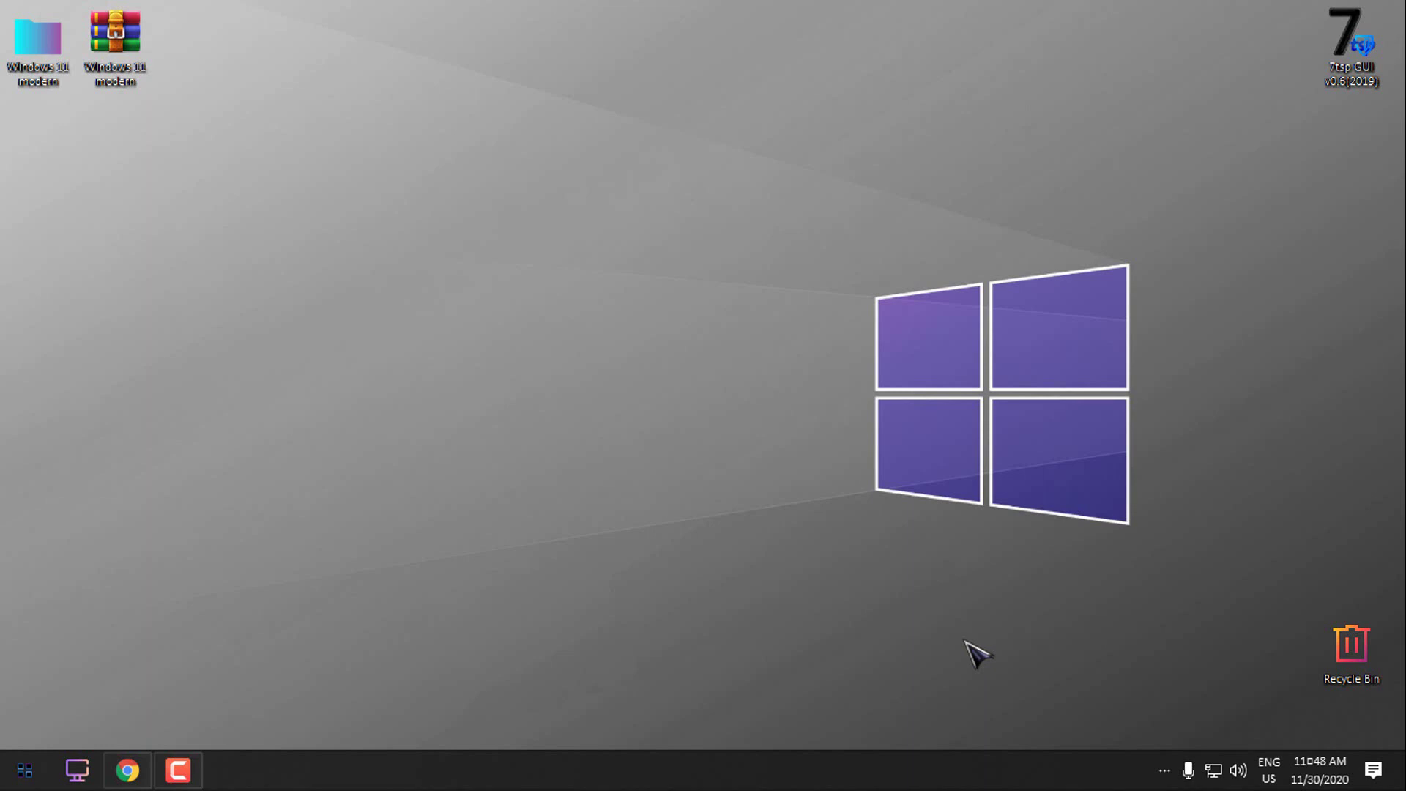
# Step: Launch System Transparency from Windows 11 modern > extras > System Transparency by Prisoner7 1.5.0.2
pyautogui.doubleClick(46, 75)
pyautogui.doubleClick(739, 149)
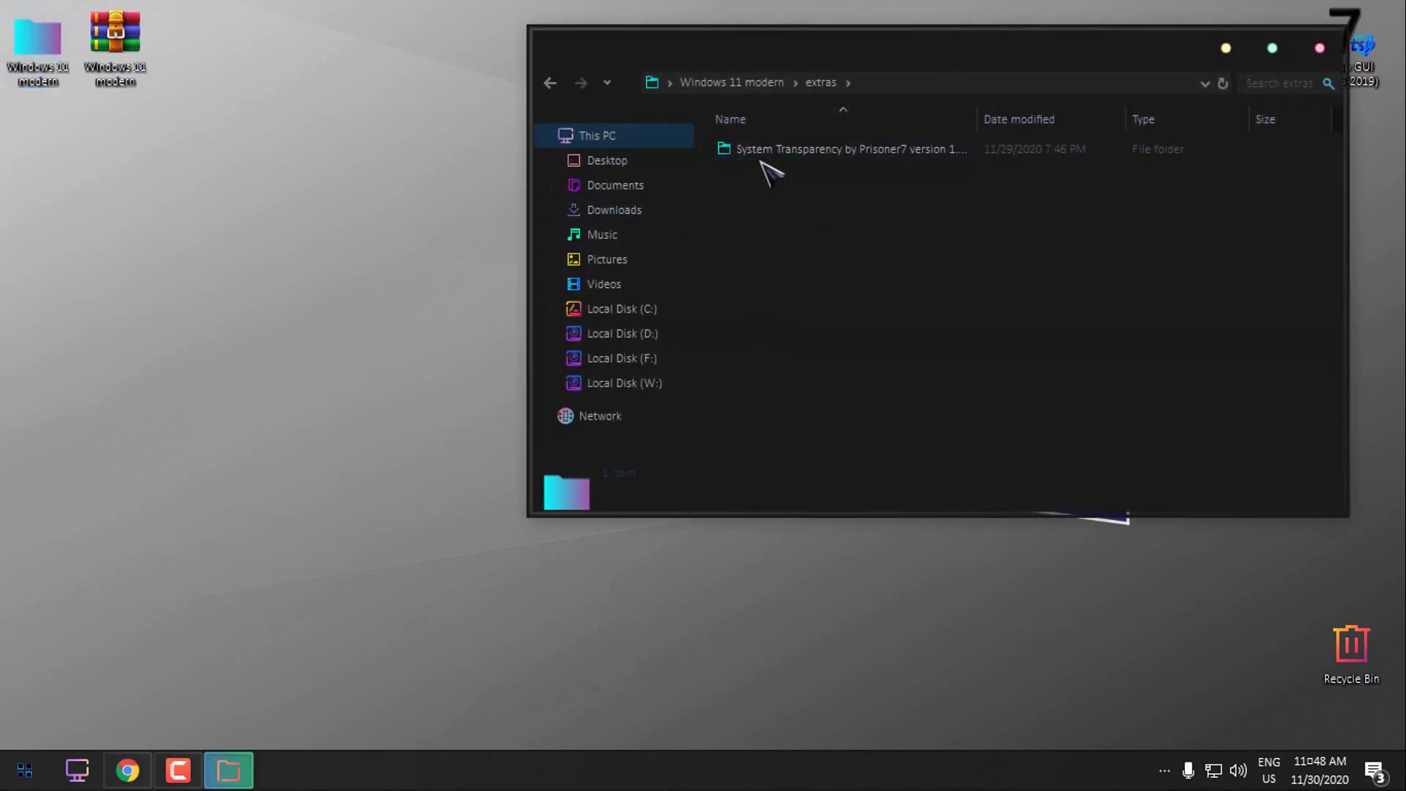
pyautogui.doubleClick(765, 151)
pyautogui.doubleClick(766, 149)
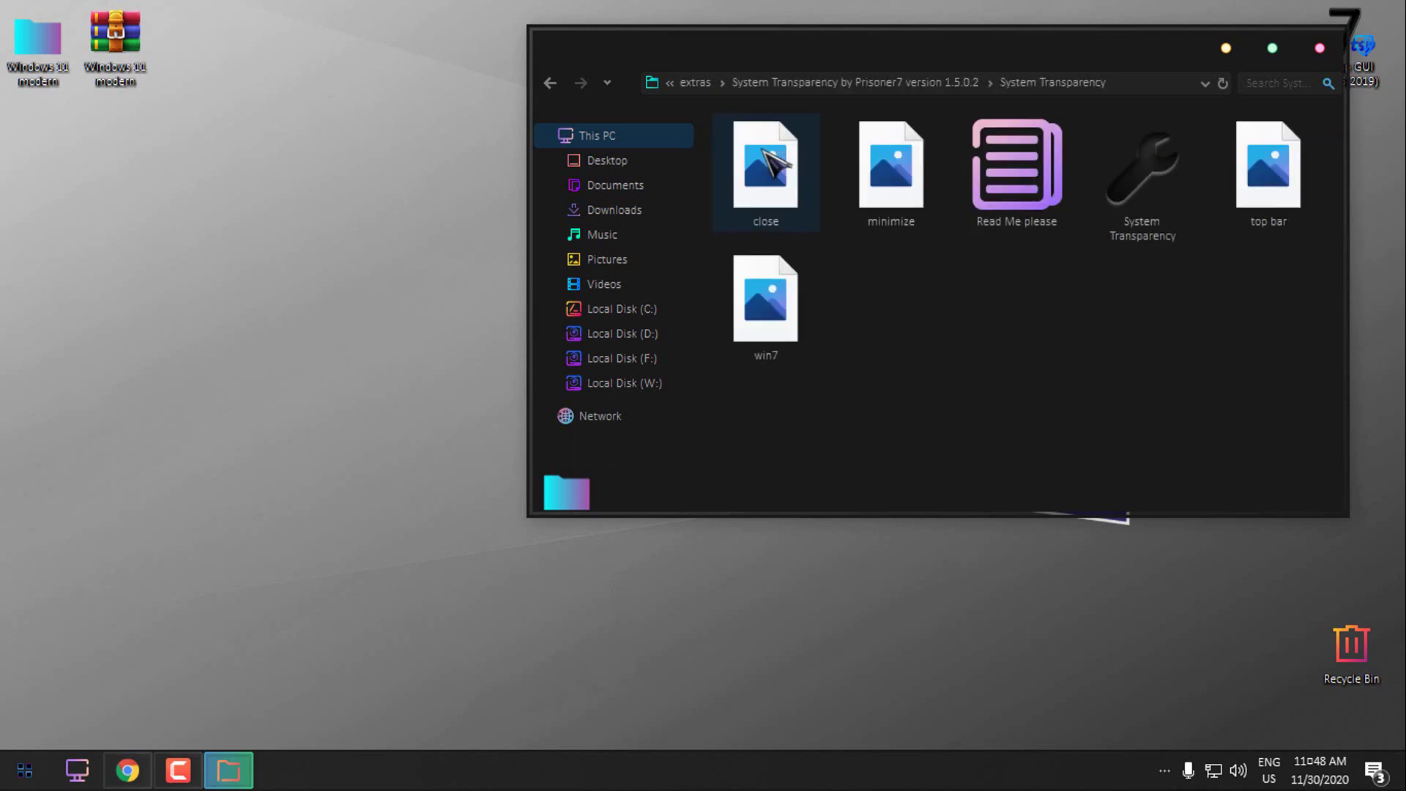
pyautogui.doubleClick(1137, 220)
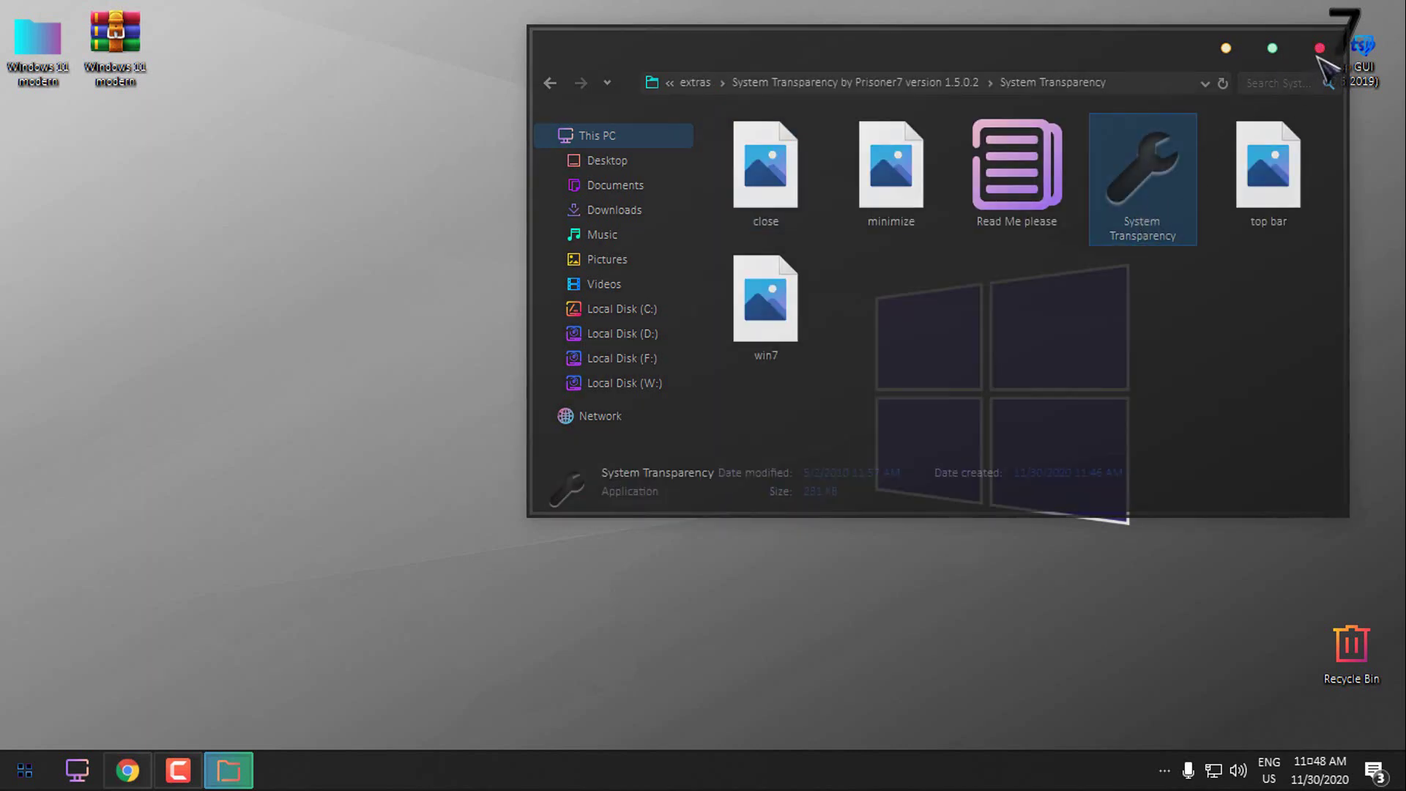
# Step: Reopen This PC, then maximize and restore it to preview the translucent window
pyautogui.click(1319, 52)
pyautogui.click(77, 769)
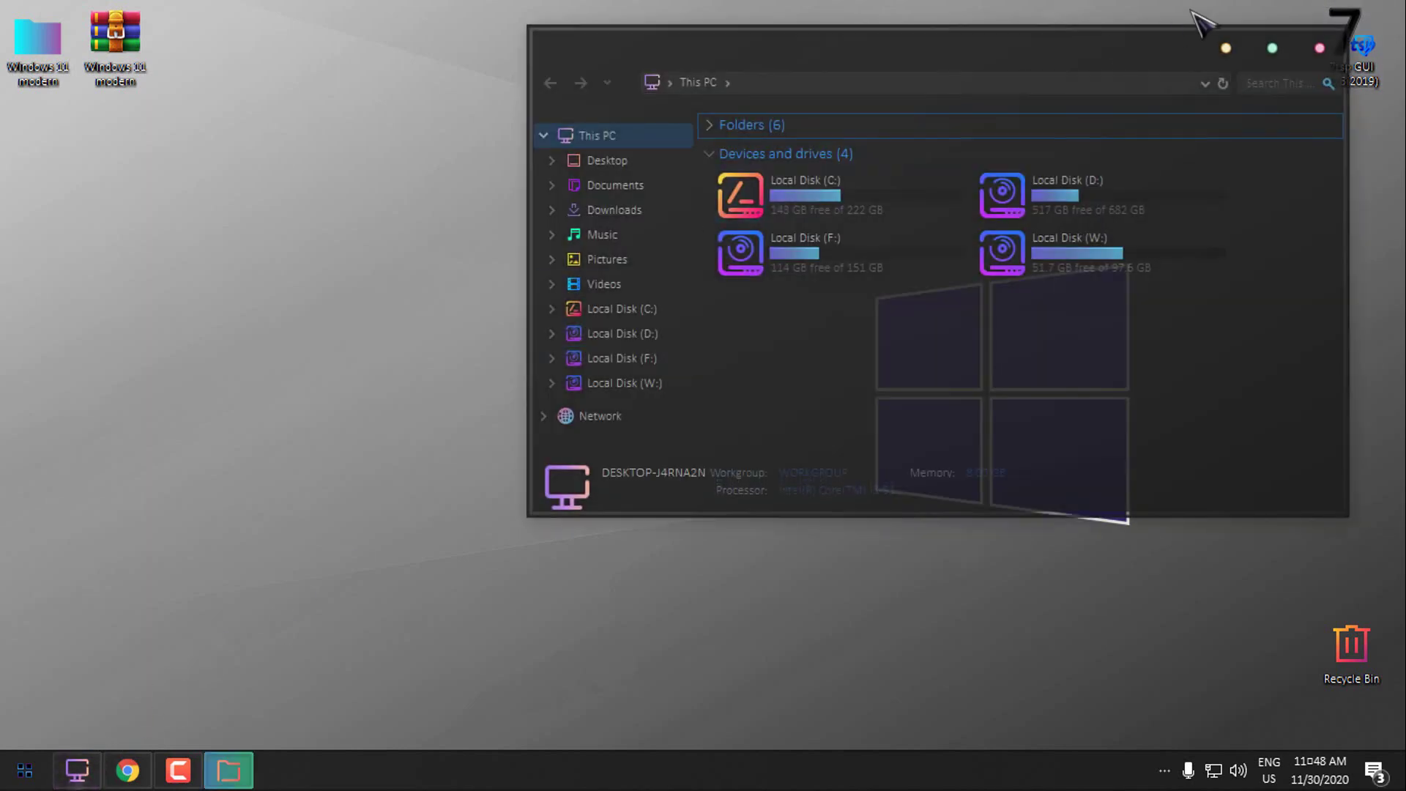
pyautogui.click(1268, 50)
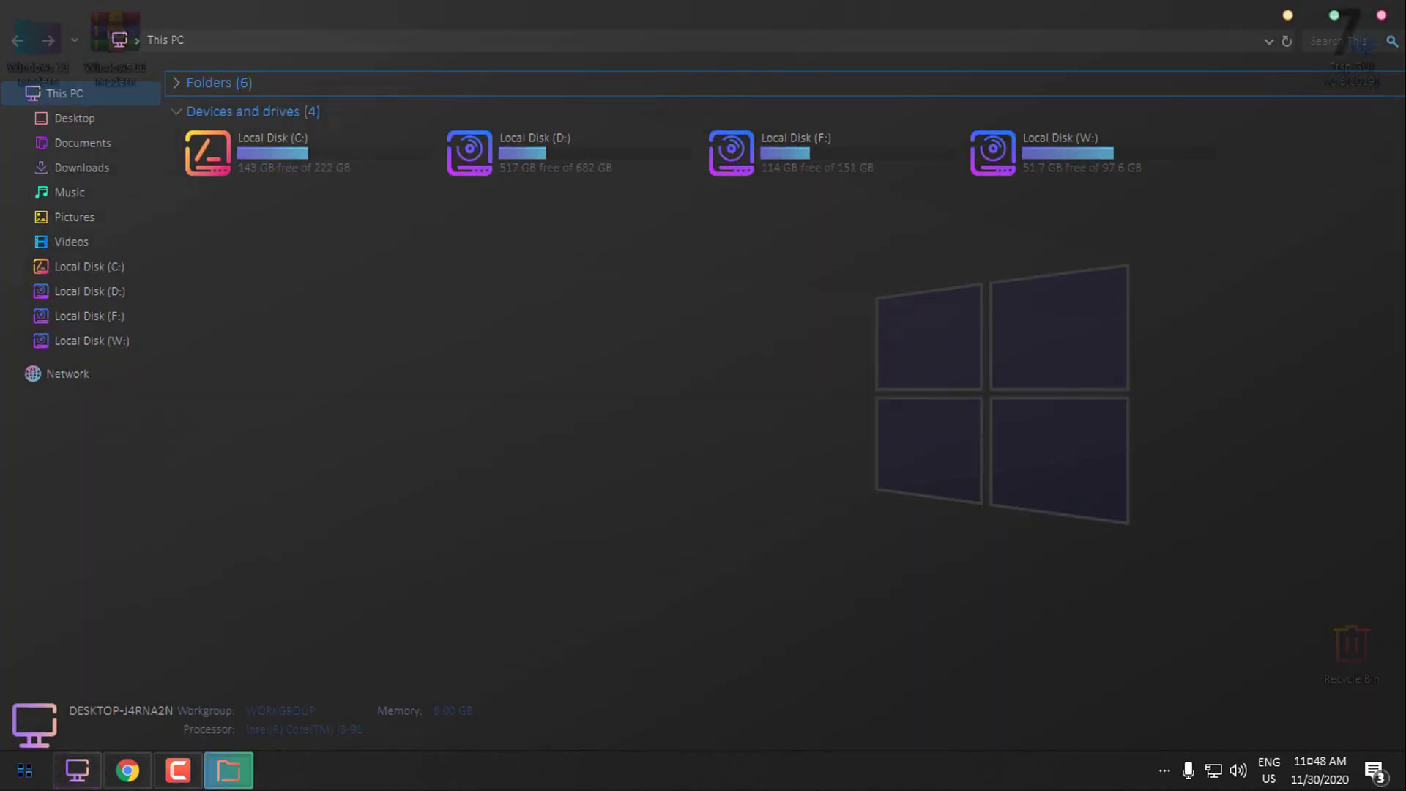
pyautogui.moveTo(645, 11); pyautogui.dragTo(782, 116)
# Step: Open System Transparency's Setup and Info from the tray and apply it with transparency at 200
pyautogui.click(1171, 117)
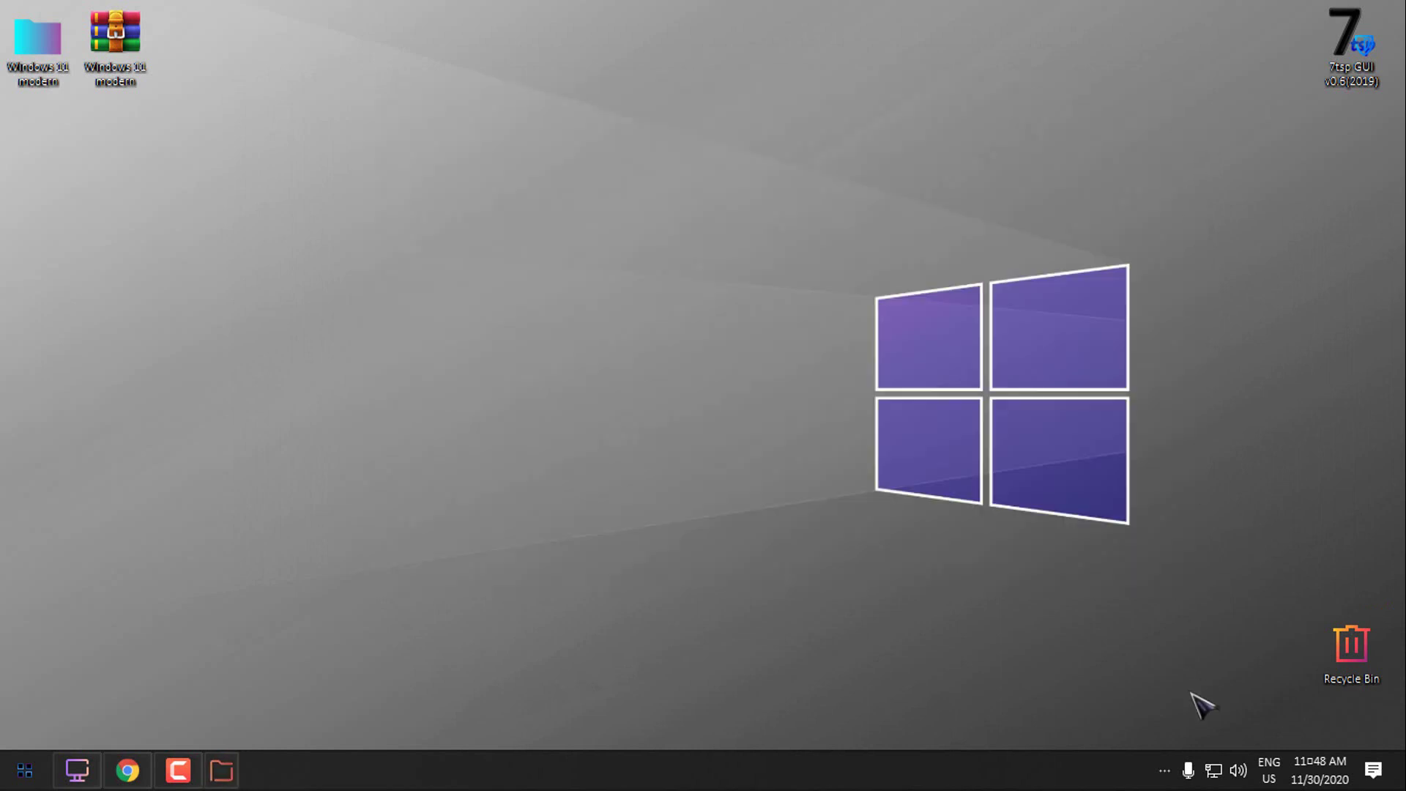
pyautogui.click(1165, 769)
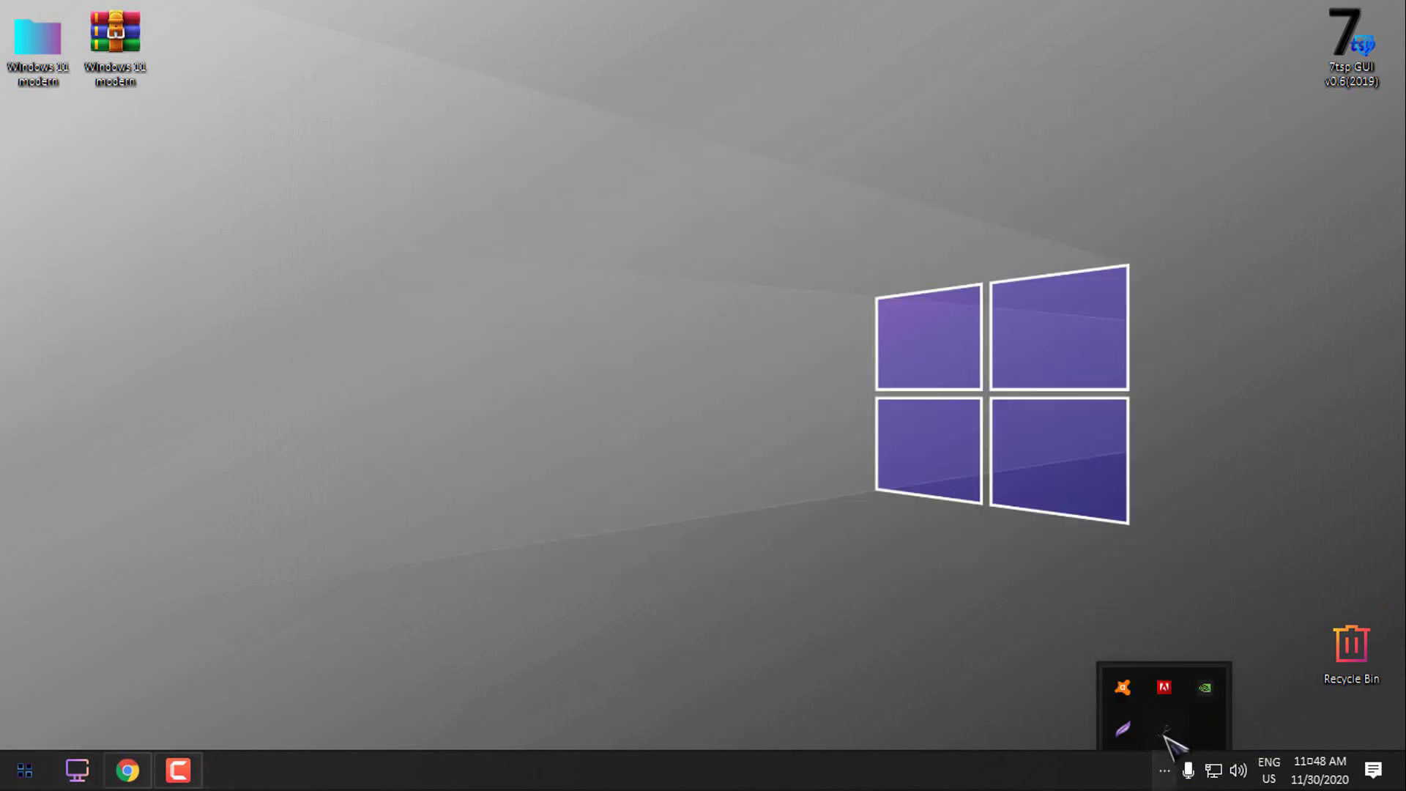
pyautogui.rightClick(1165, 732)
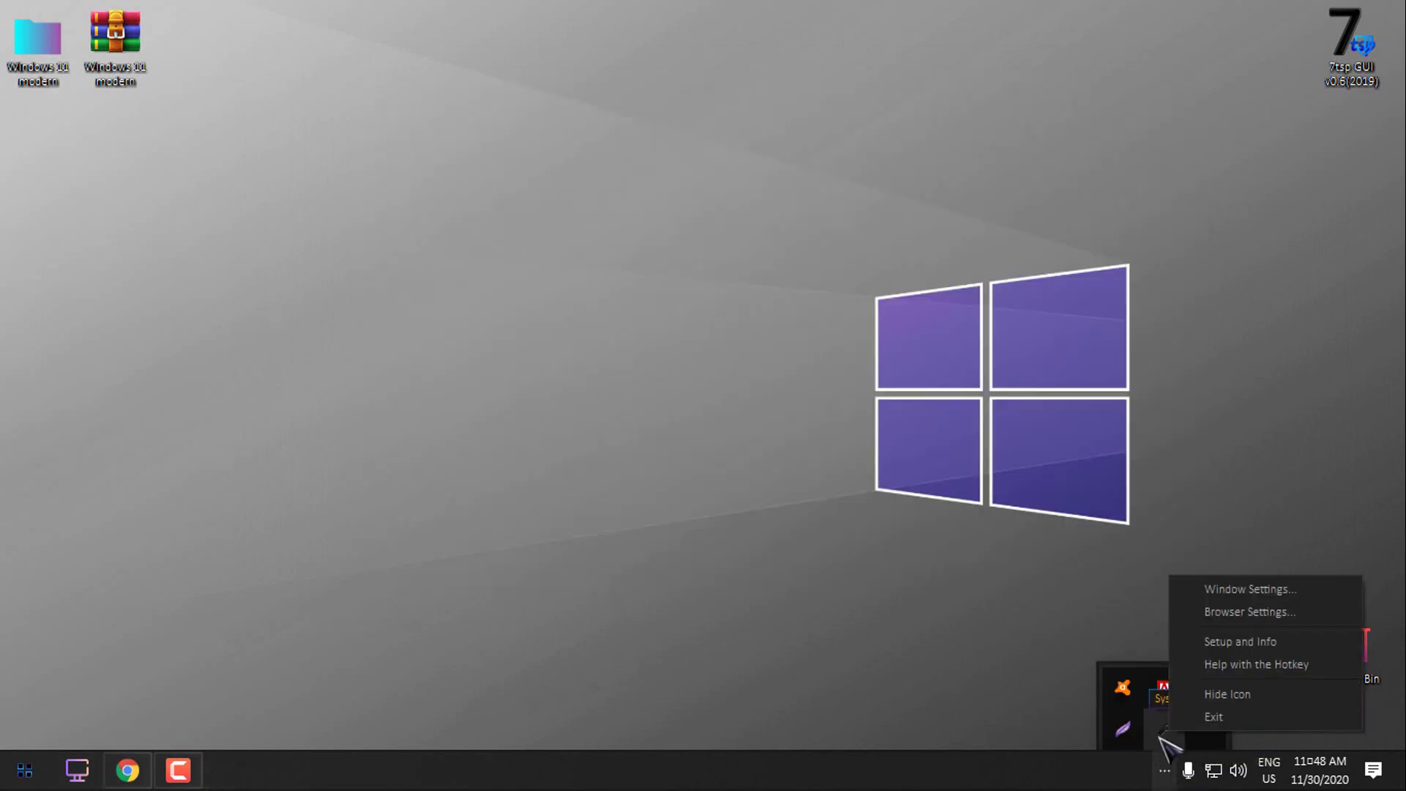
pyautogui.click(1218, 643)
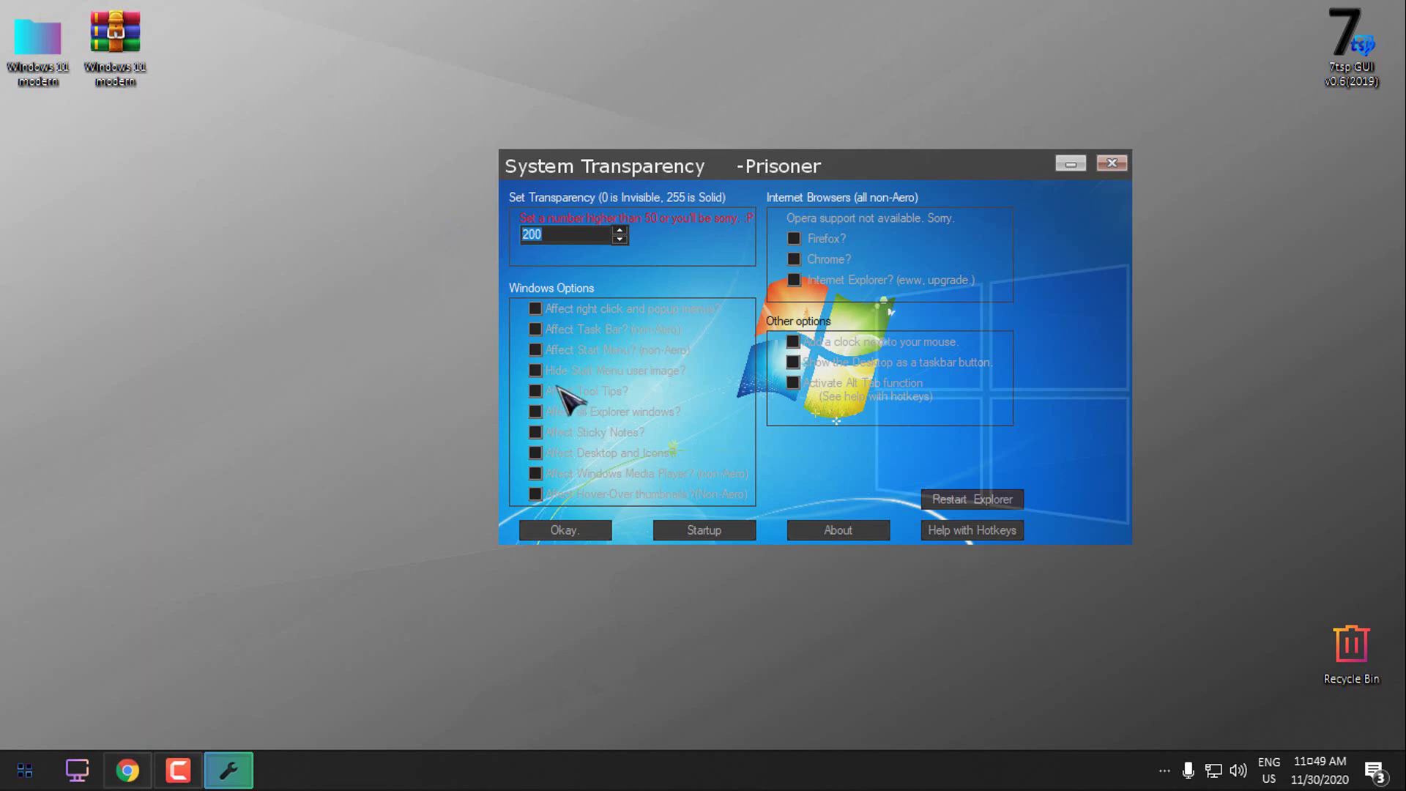
pyautogui.click(88, 714)
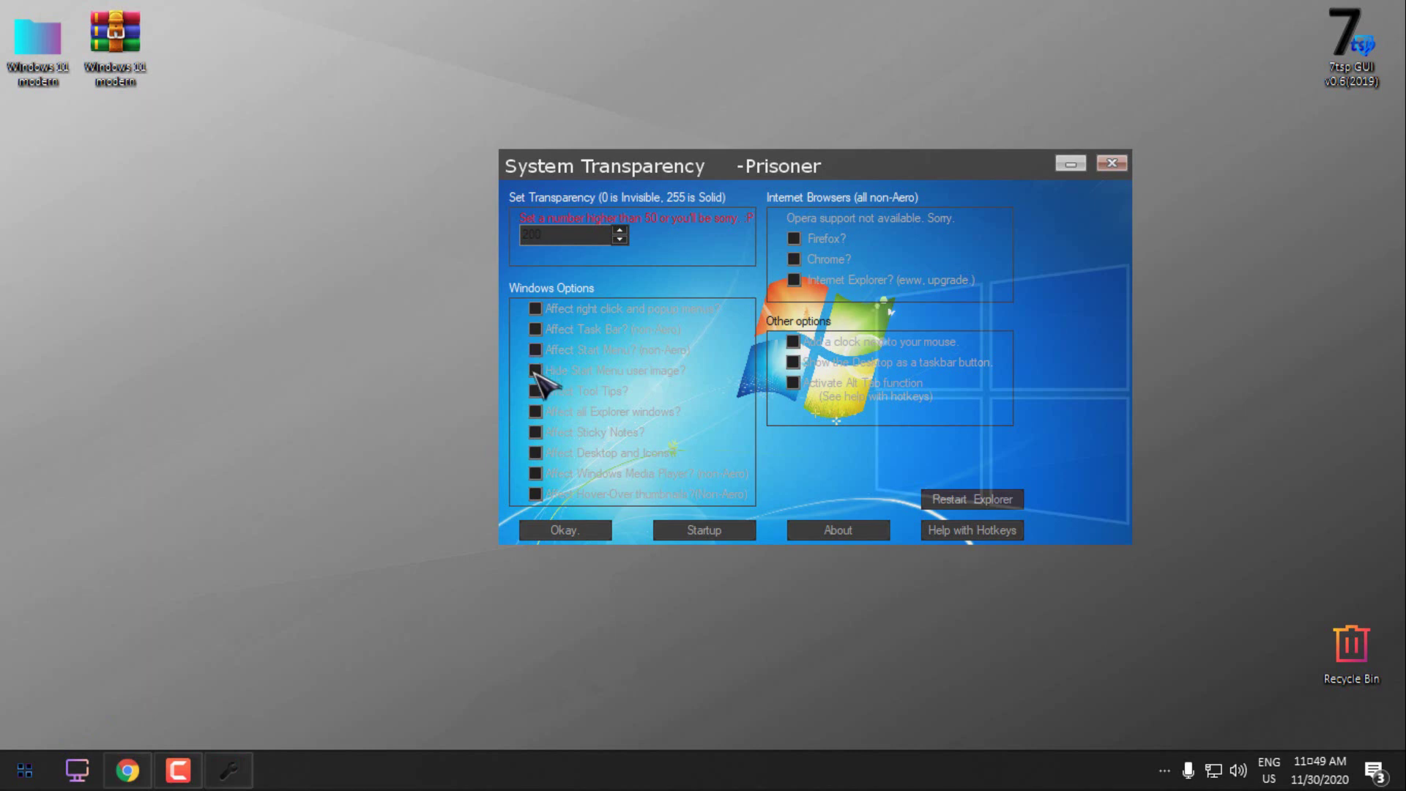
pyautogui.click(564, 529)
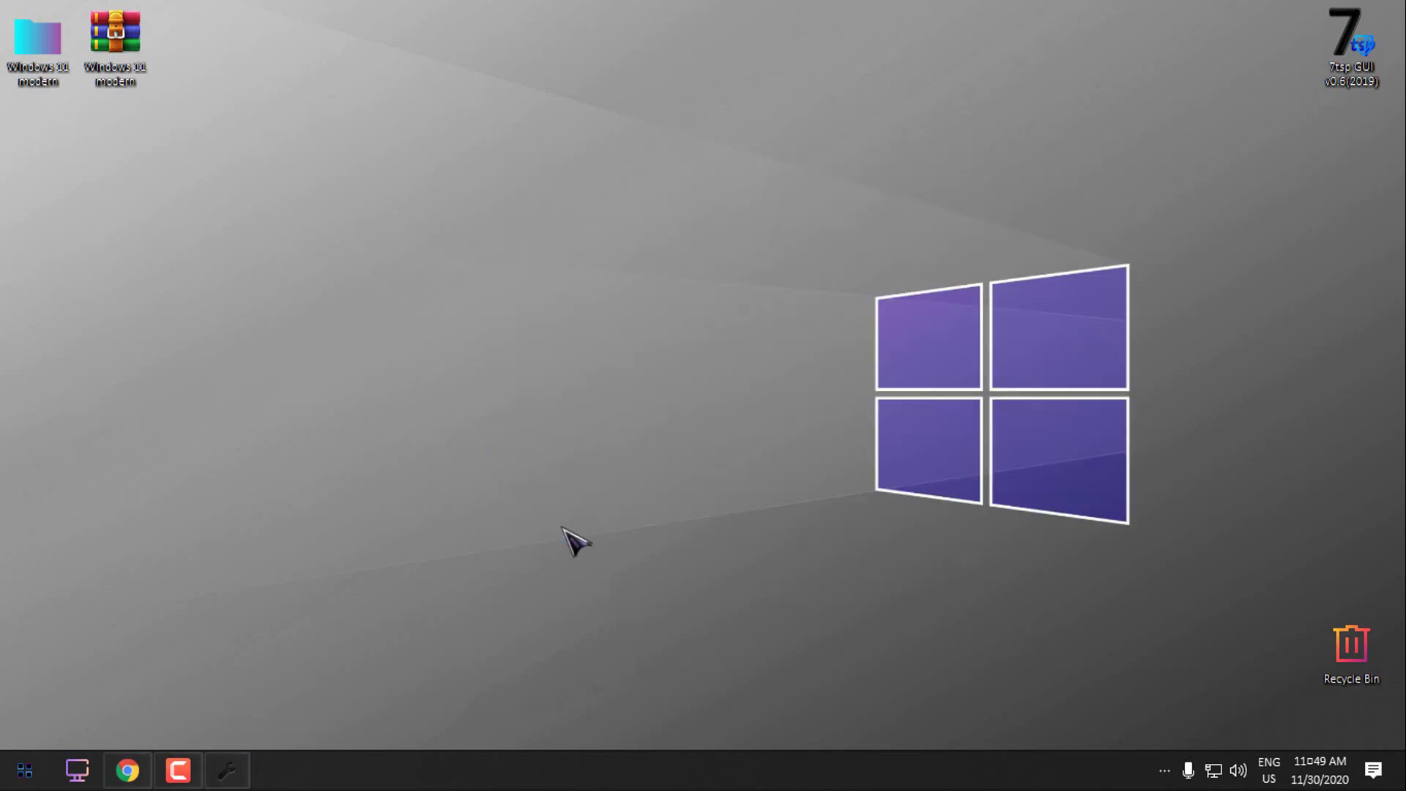
pyautogui.press('super')
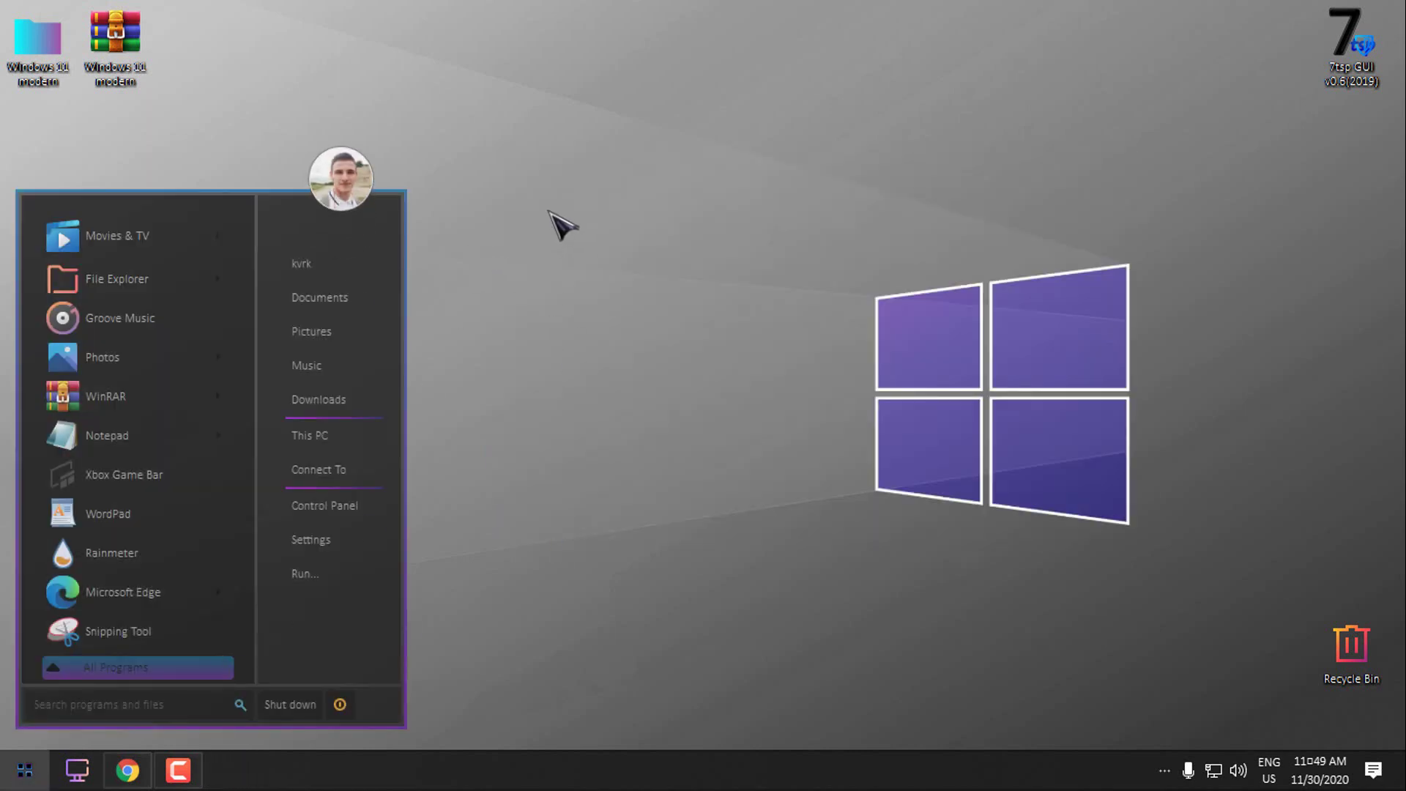
# Step: Advance the desktop background to the blue Windows logo wallpaper
pyautogui.rightClick(505, 224)
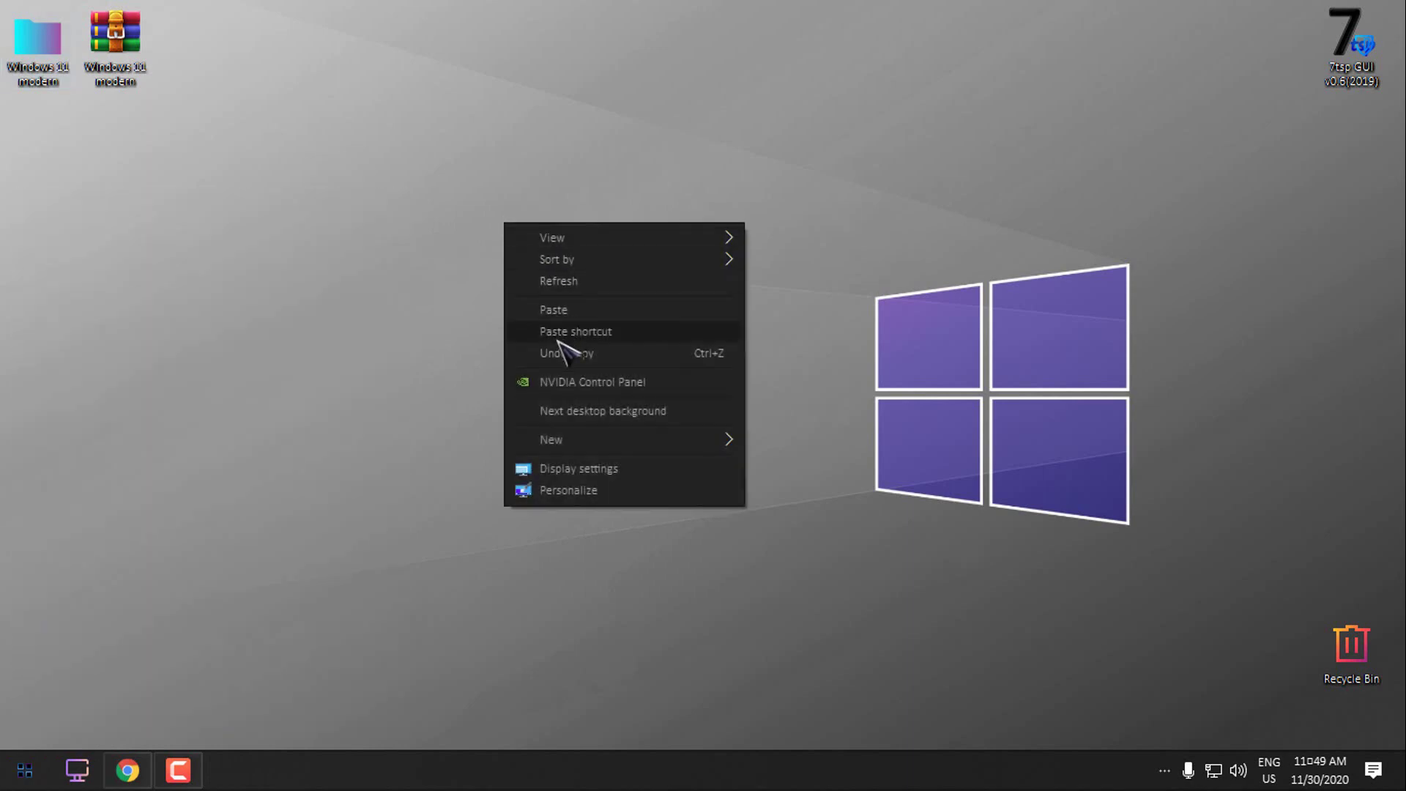
pyautogui.click(564, 412)
pyautogui.click(24, 769)
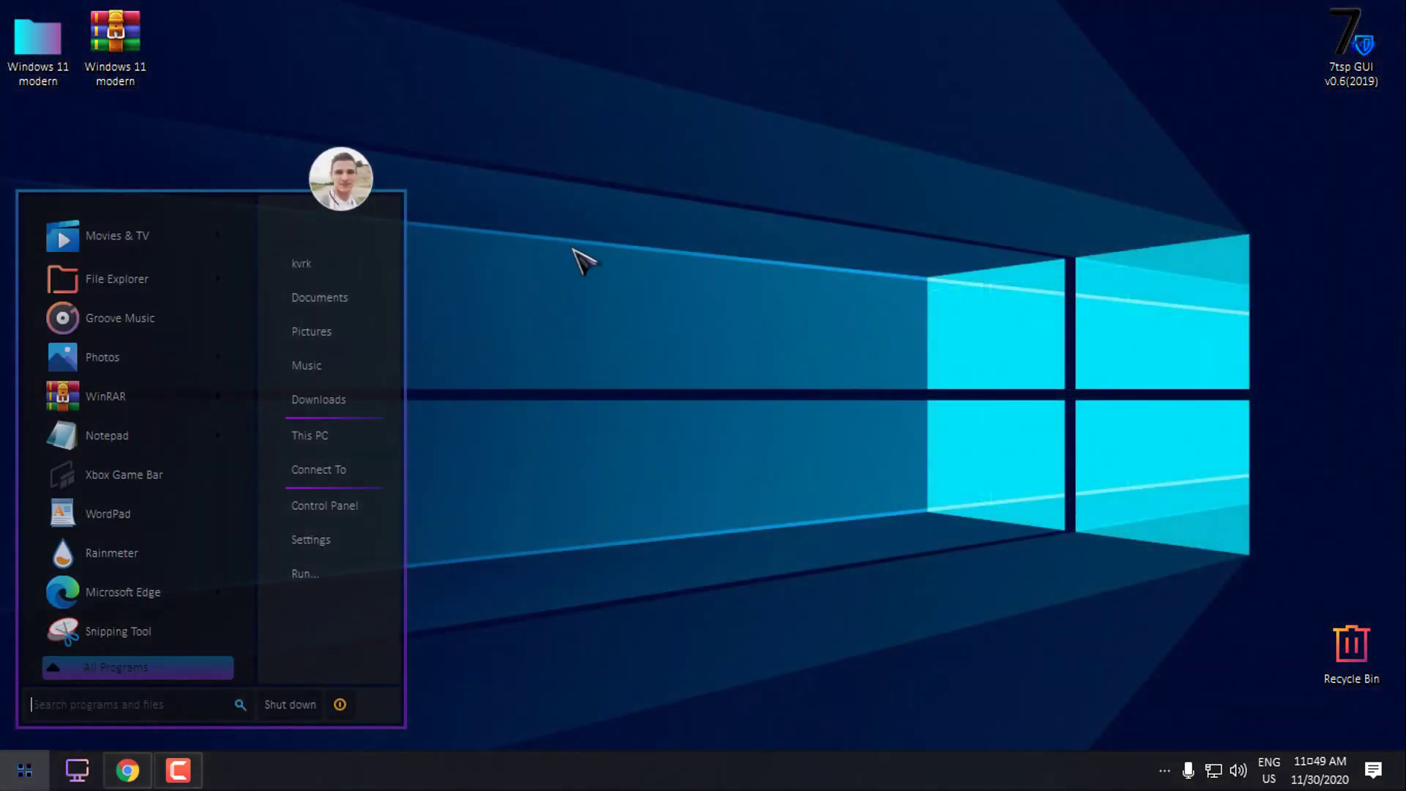
# Step: Open This PC, move, maximize and restore it to check the transparency, then close it
pyautogui.click(77, 769)
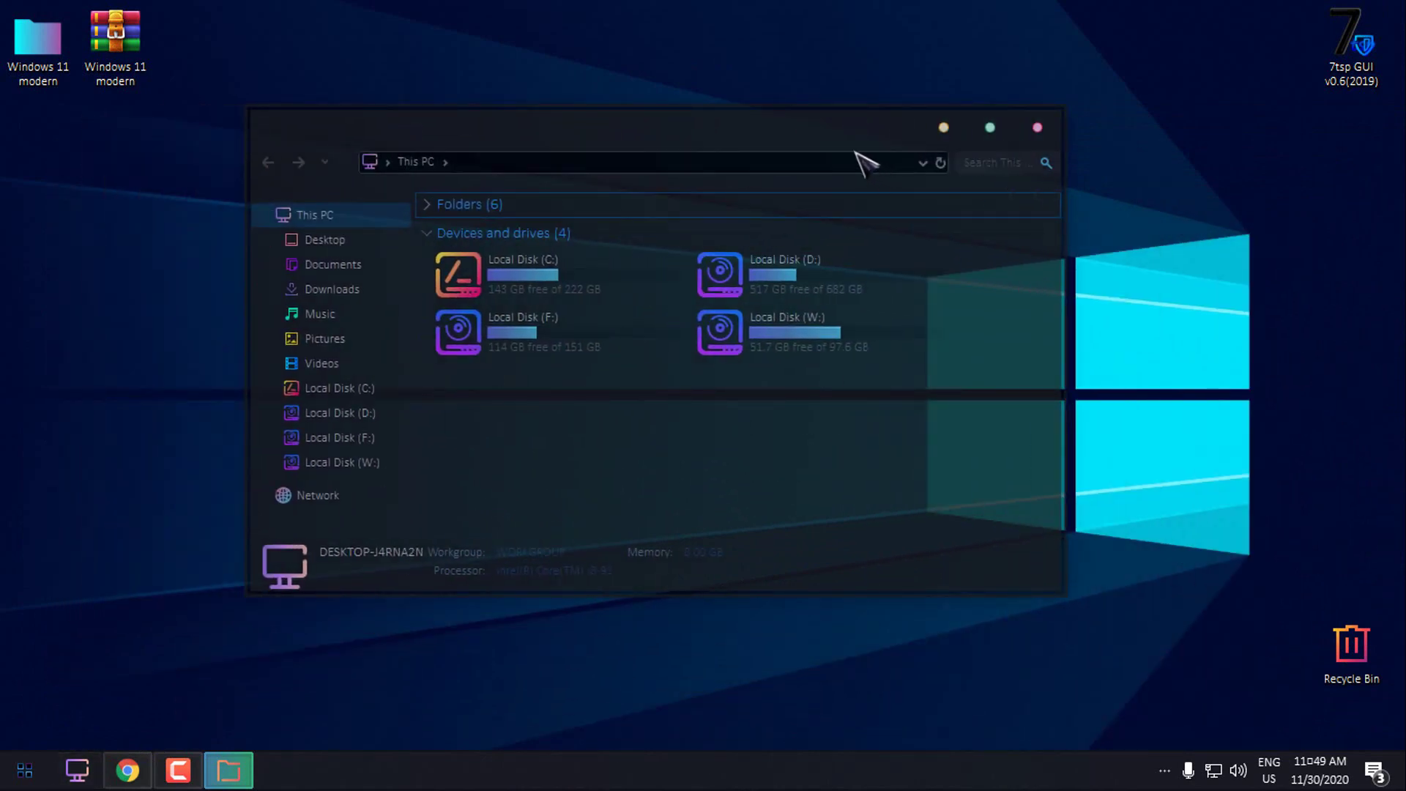
pyautogui.moveTo(800, 132); pyautogui.dragTo(820, 198)
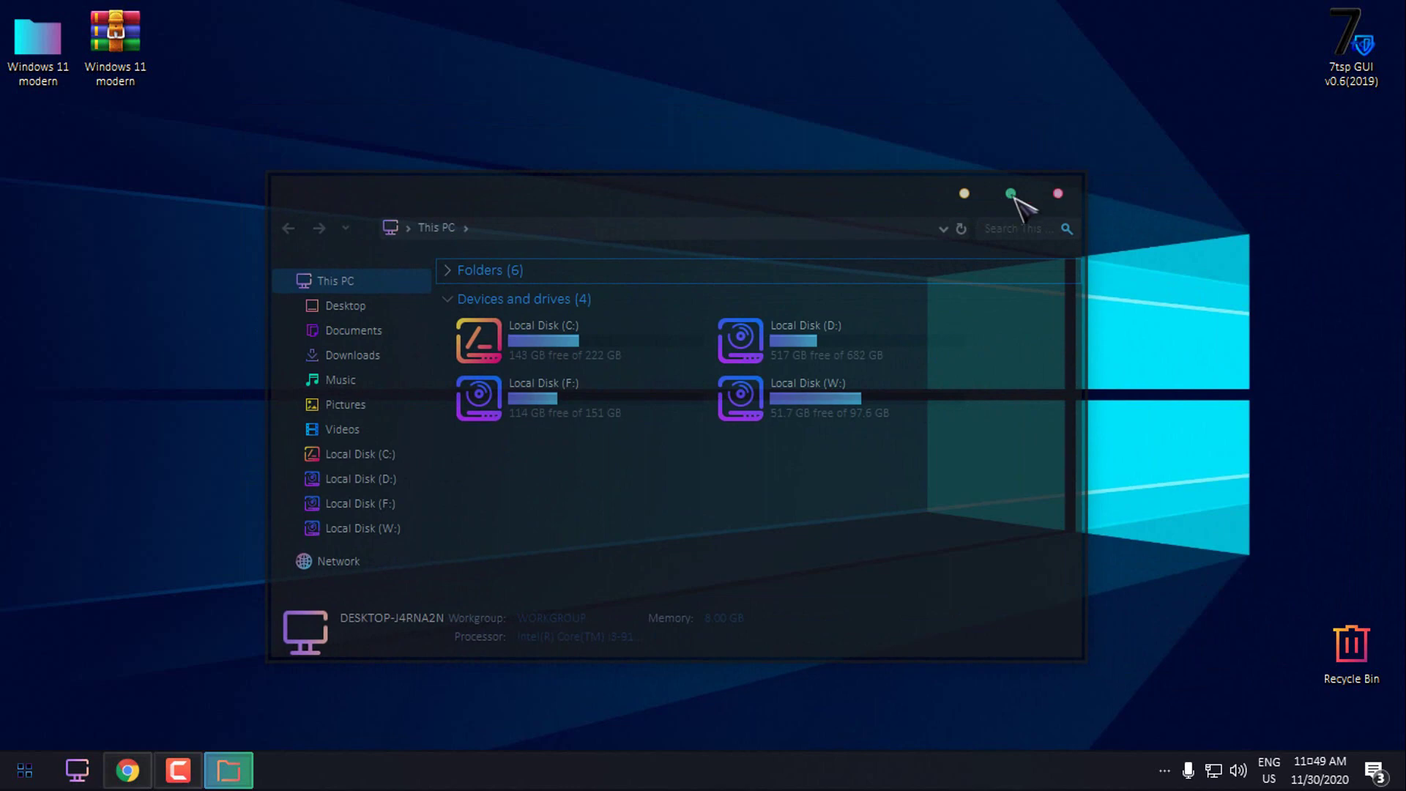
pyautogui.click(1014, 195)
pyautogui.moveTo(844, 5); pyautogui.dragTo(608, 160)
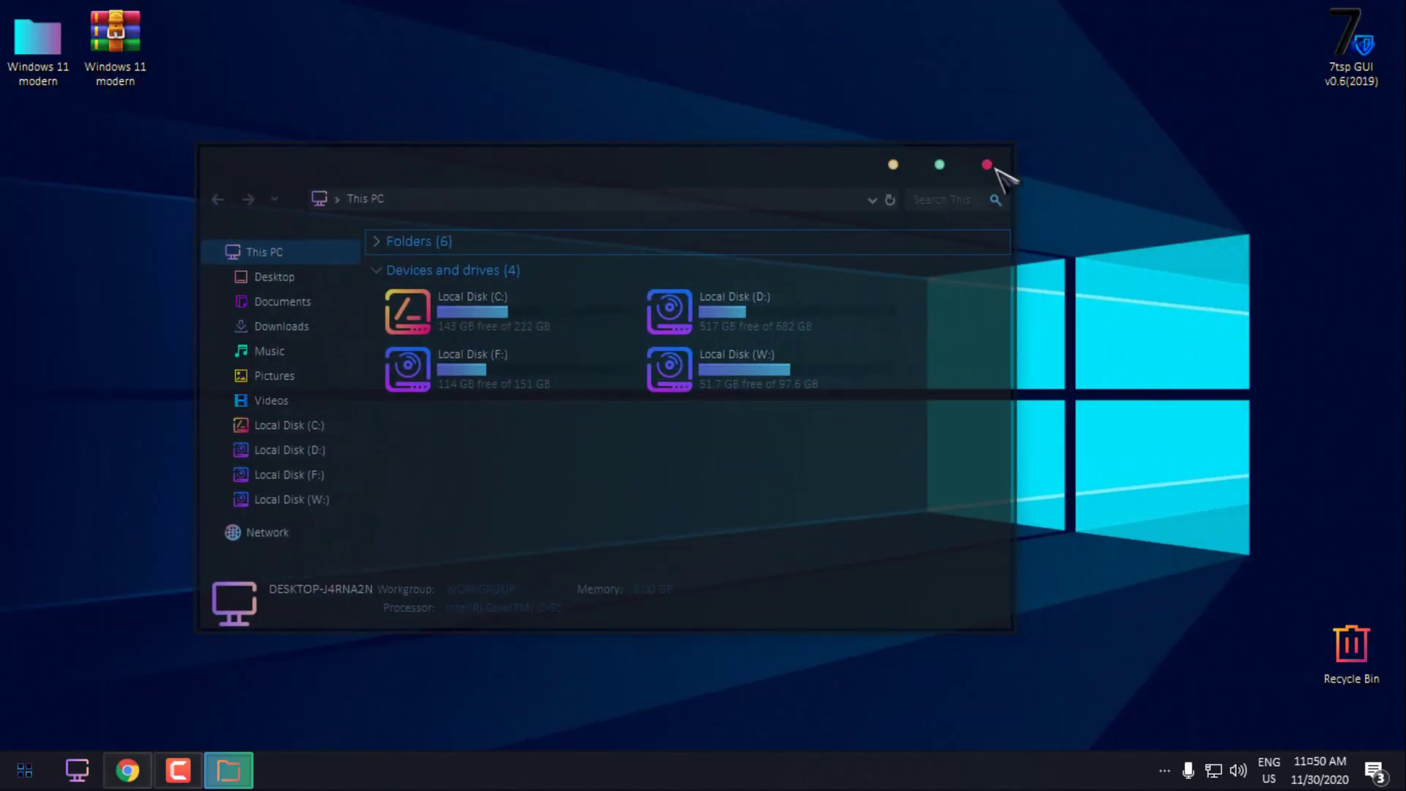
pyautogui.click(988, 164)
pyautogui.press('super')
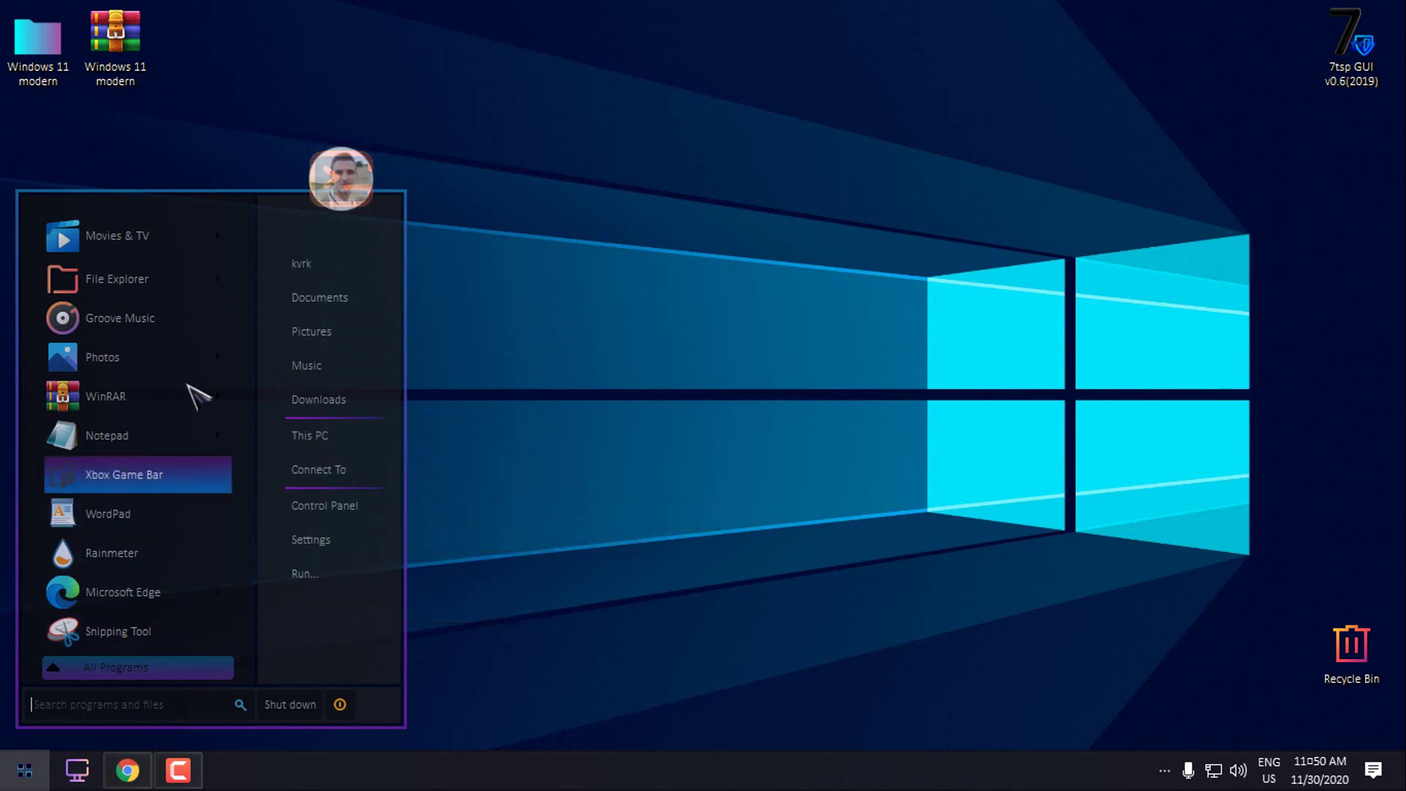
pyautogui.rightClick(505, 124)
pyautogui.click(559, 181)
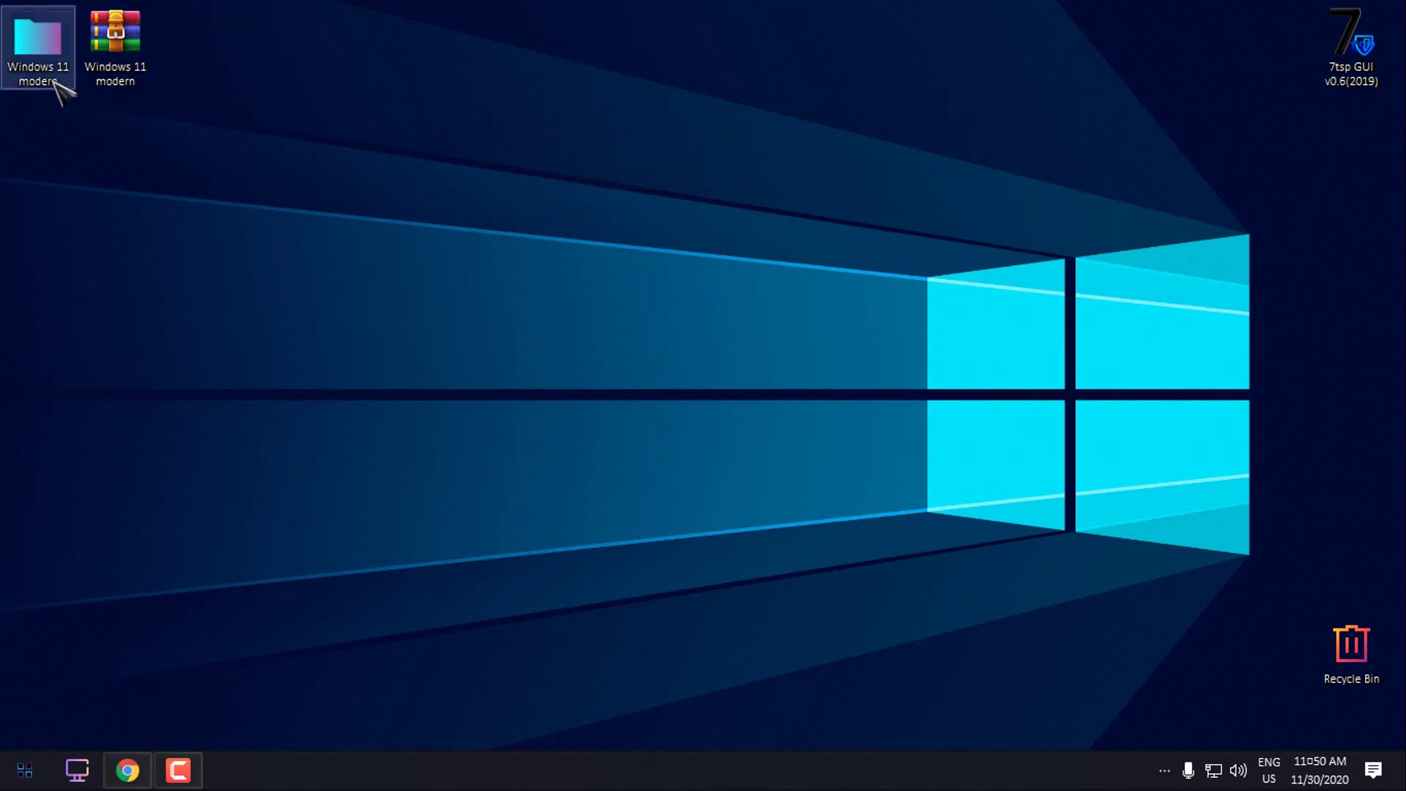
pyautogui.doubleClick(55, 82)
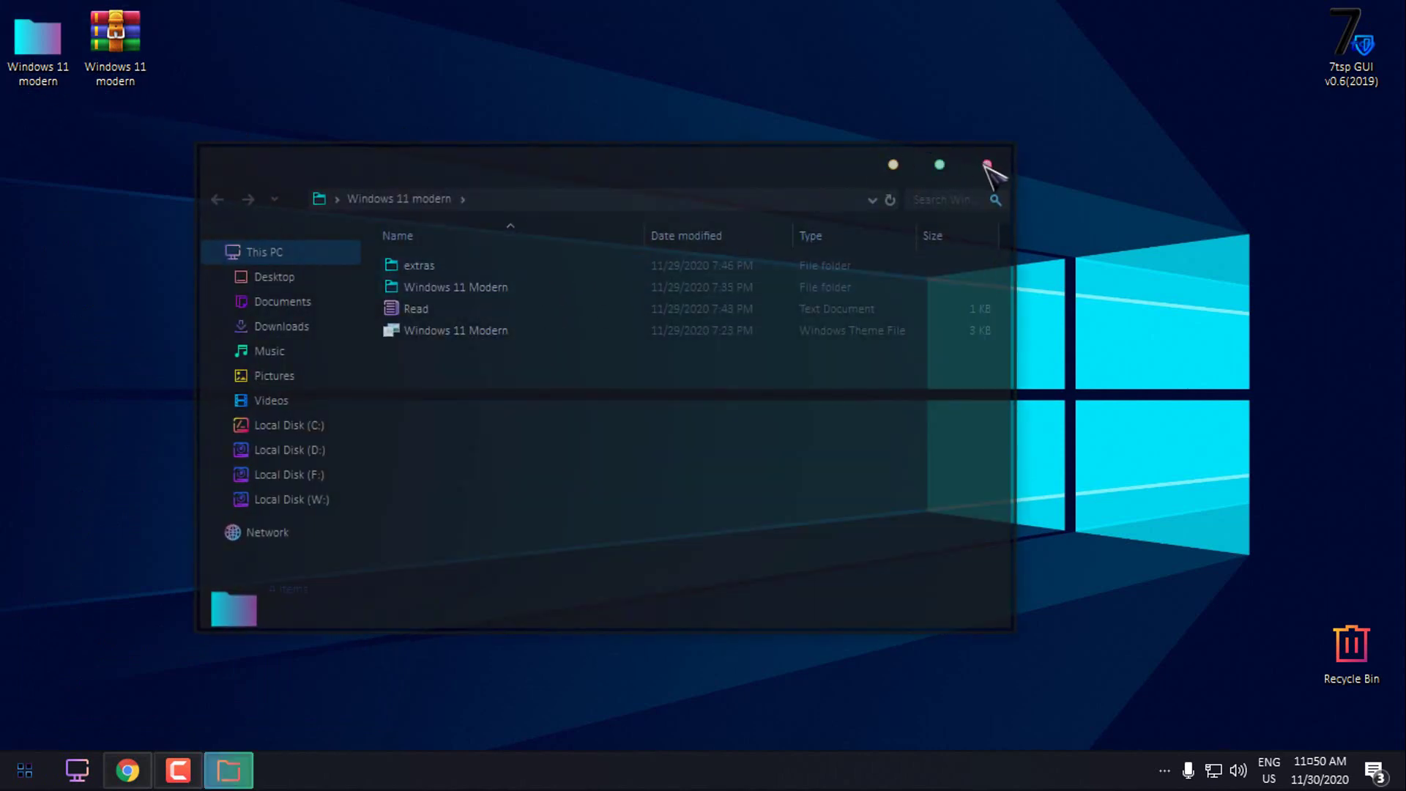
pyautogui.click(987, 164)
pyautogui.click(25, 770)
pyautogui.rightClick(339, 439)
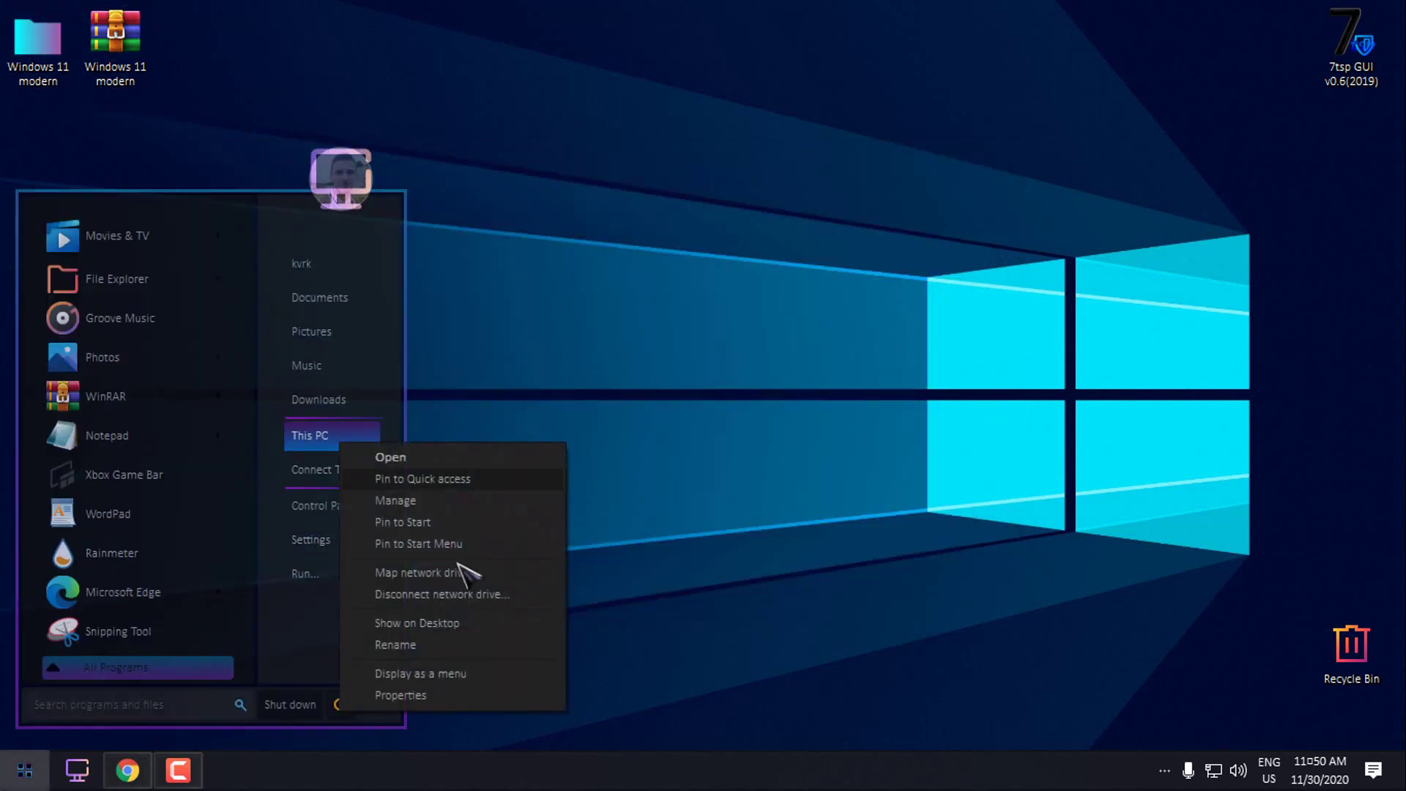
pyautogui.click(440, 695)
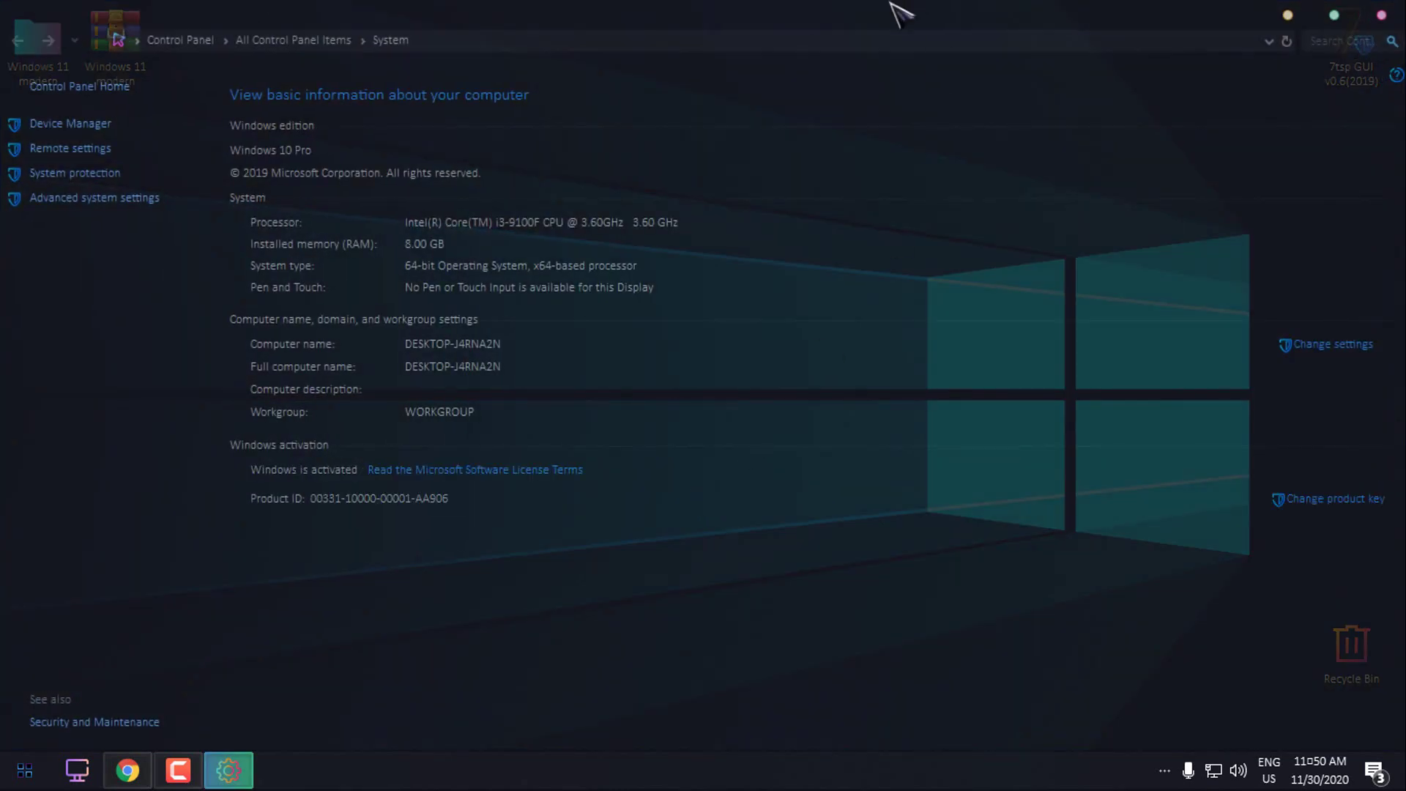
pyautogui.doubleClick(890, 4)
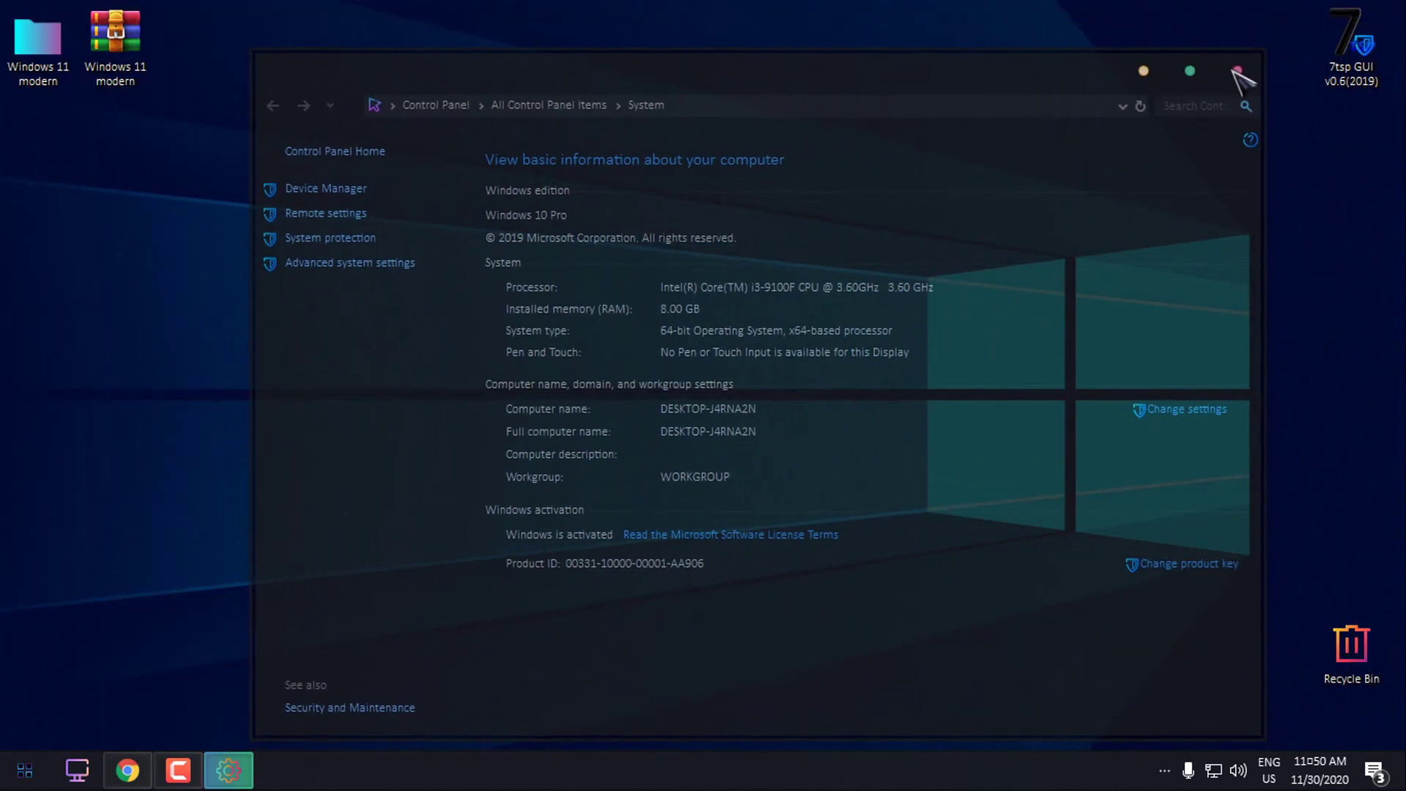
pyautogui.click(1238, 73)
pyautogui.press('super')
pyautogui.click(528, 473)
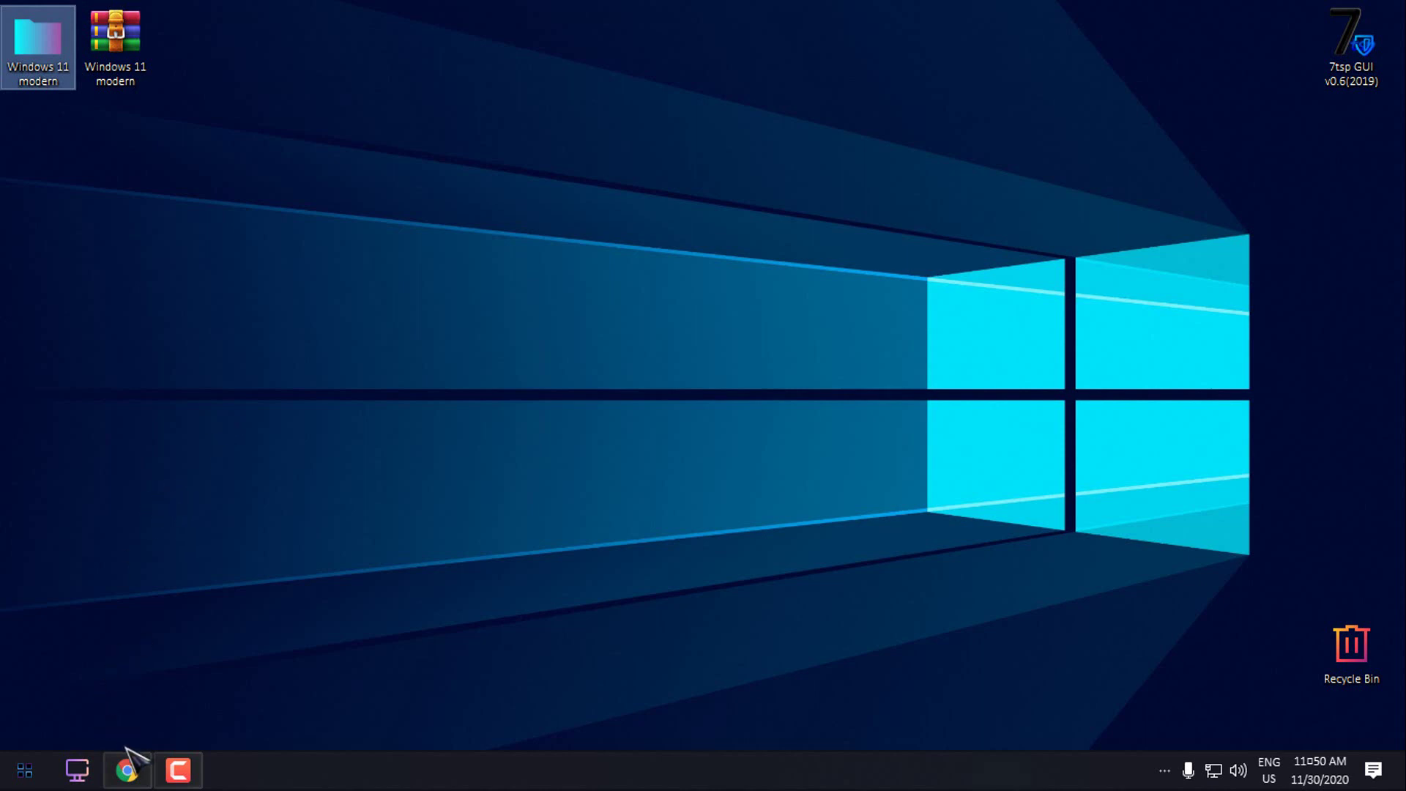
pyautogui.rightClick(226, 240)
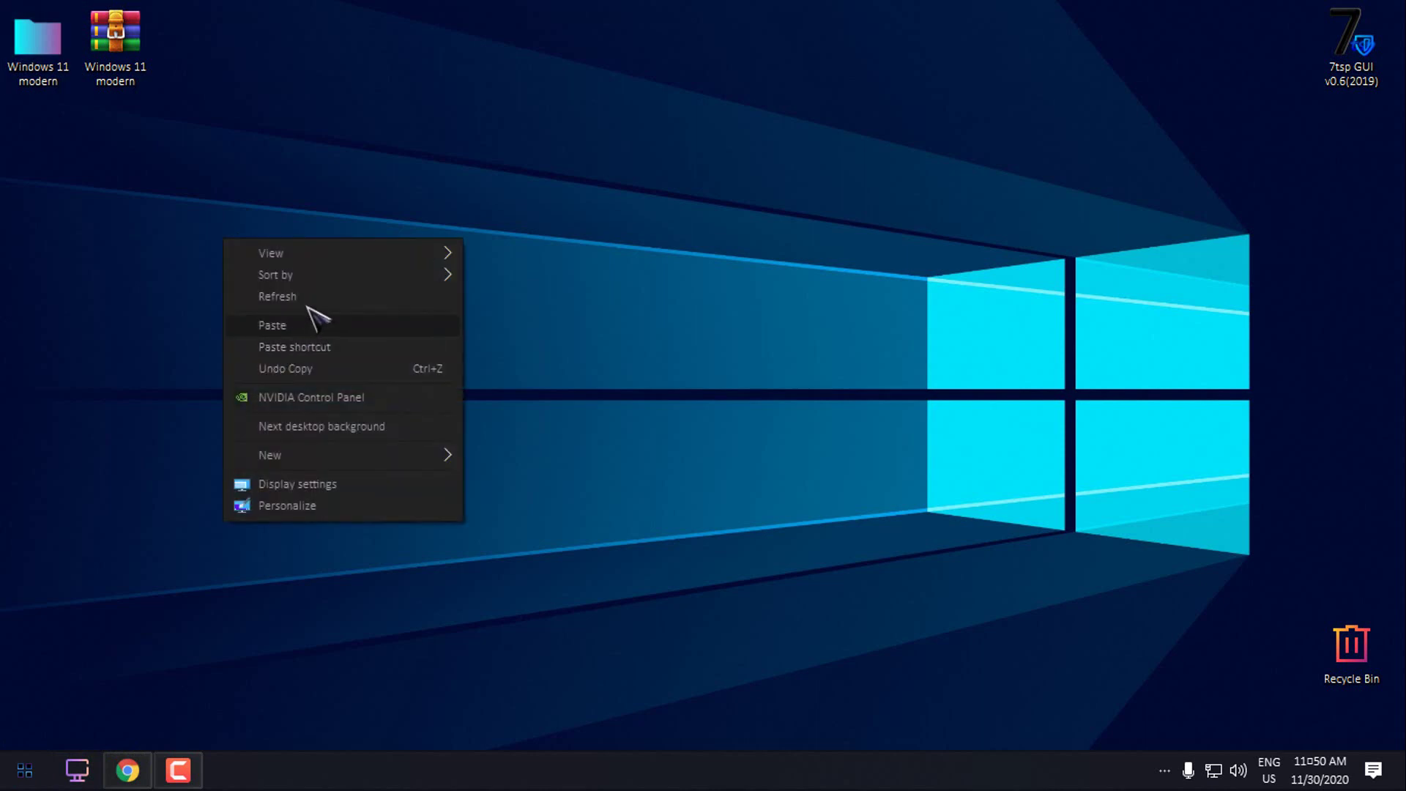
pyautogui.click(301, 296)
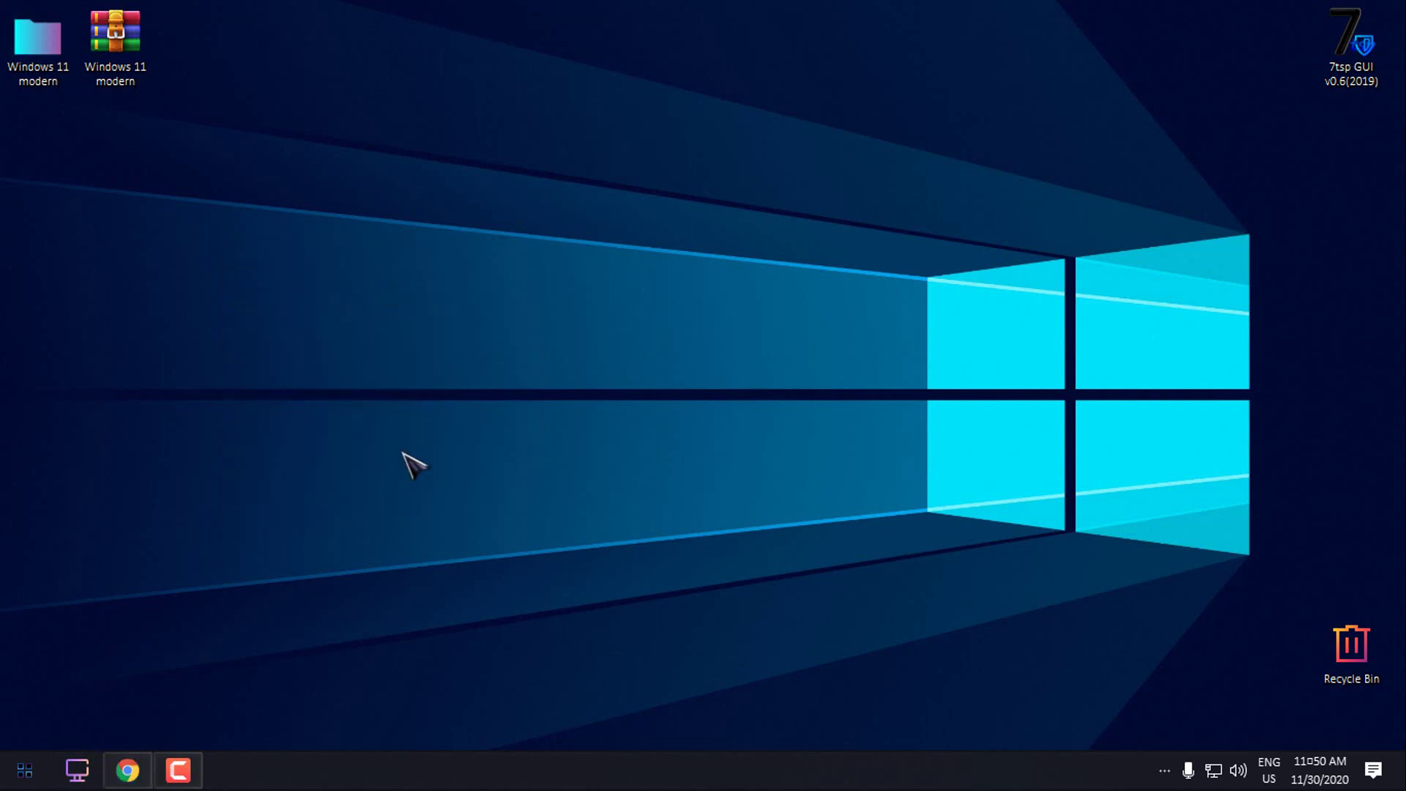